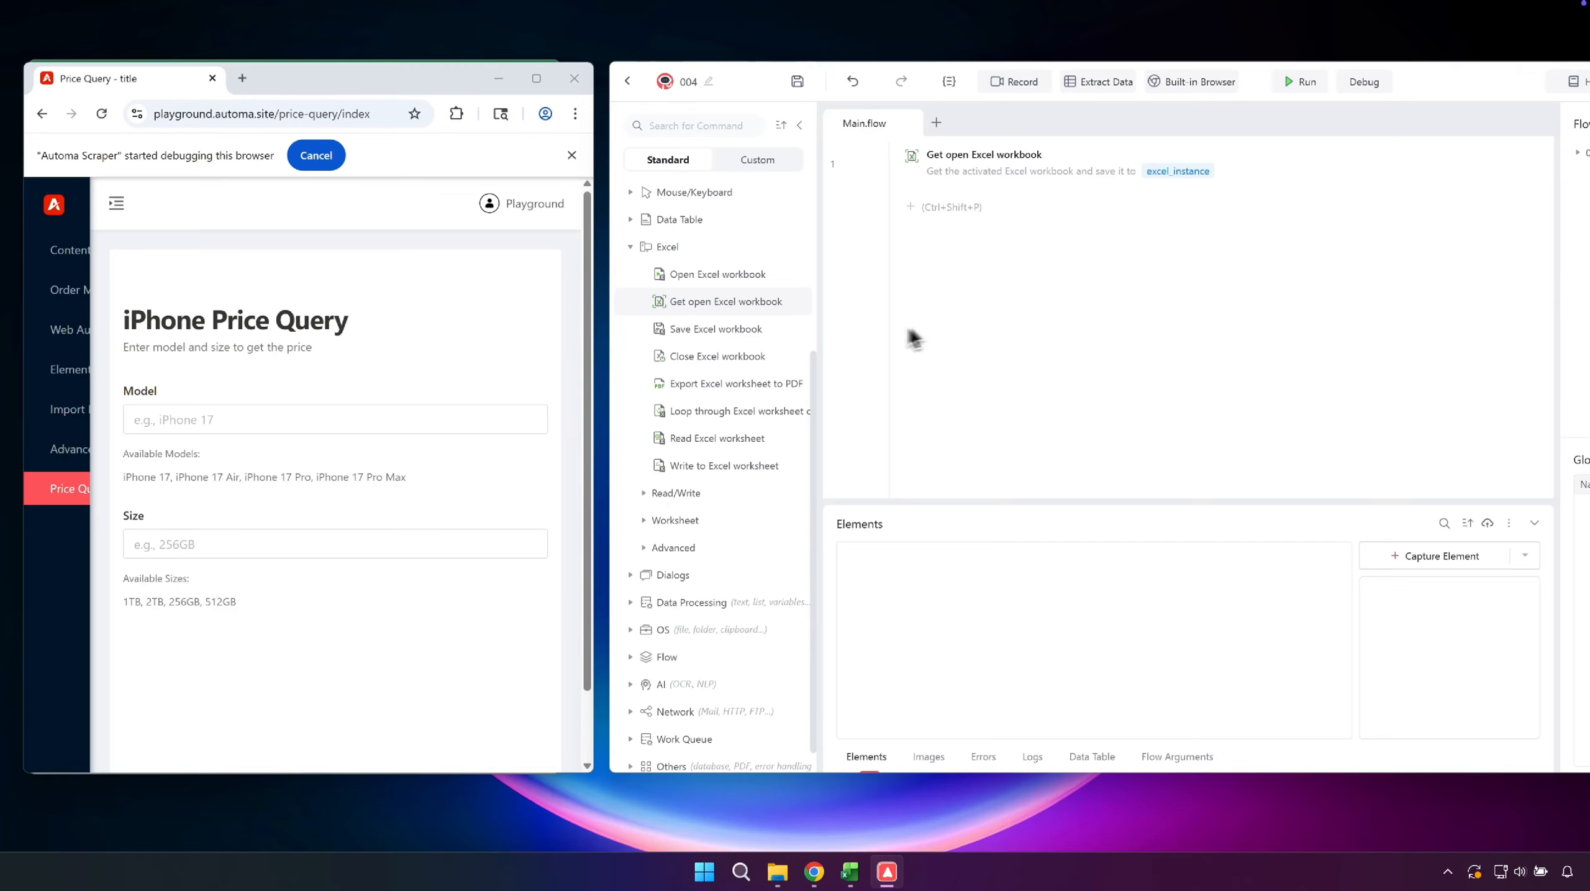
# - Query the price on the iPhone Price Query page for model iPhone 17 with size 256GB
pyautogui.click(427, 415)
pyautogui.write('iPhone 17')
pyautogui.click(376, 543)
pyautogui.write('256GB')
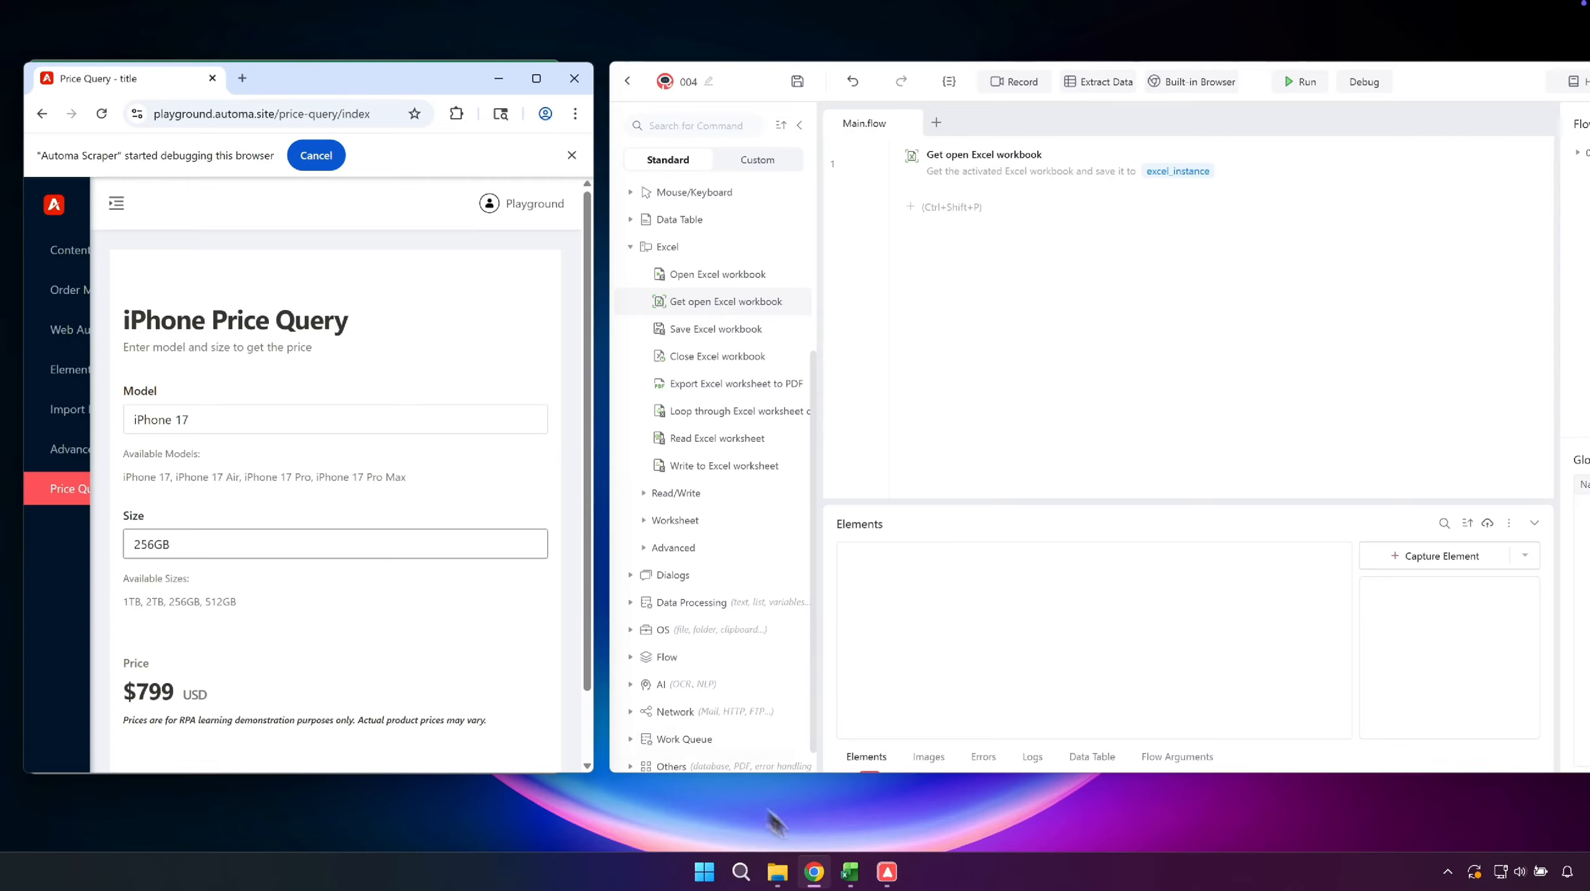
# - Bring the Excel workbook into view and add a Loop through Excel worksheet content command to the flow, looping Rows from 2 to -1
pyautogui.click(852, 872)
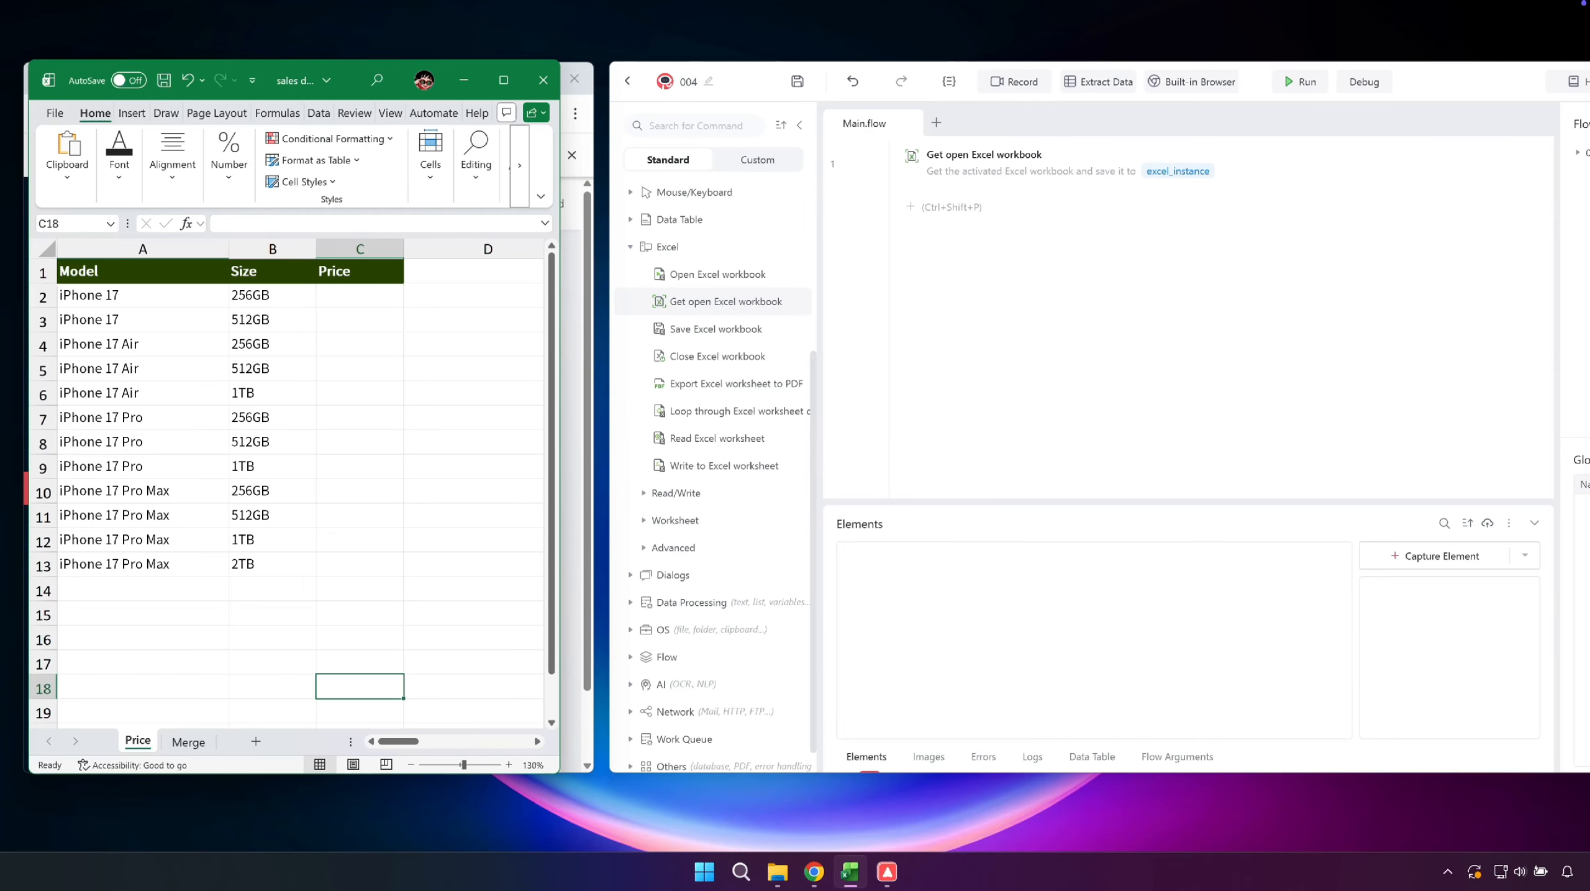
pyautogui.click(950, 344)
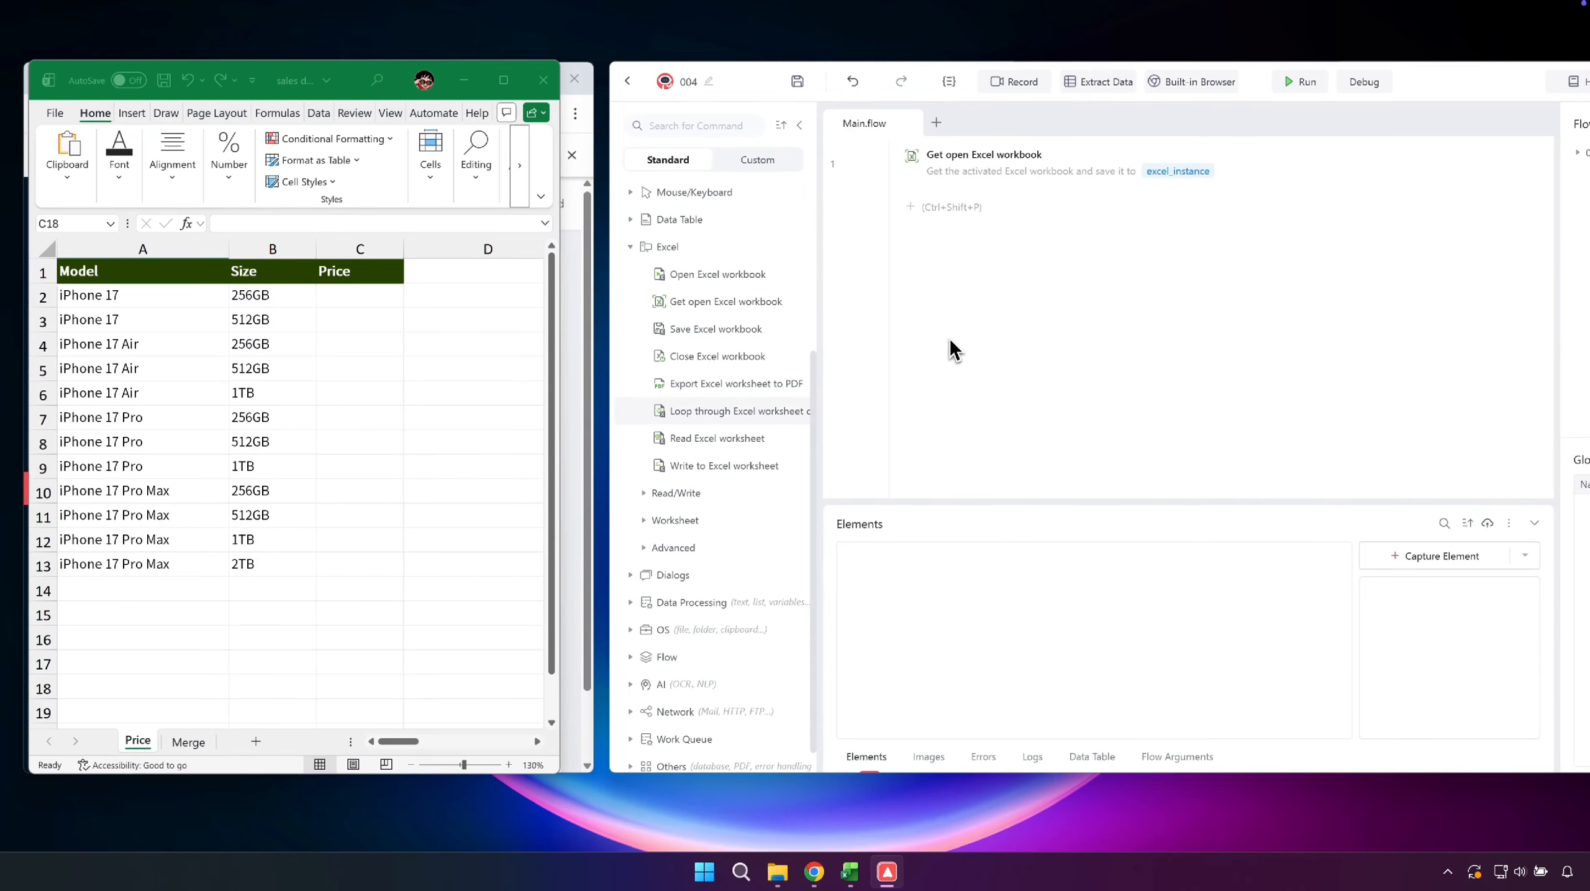
pyautogui.click(1097, 404)
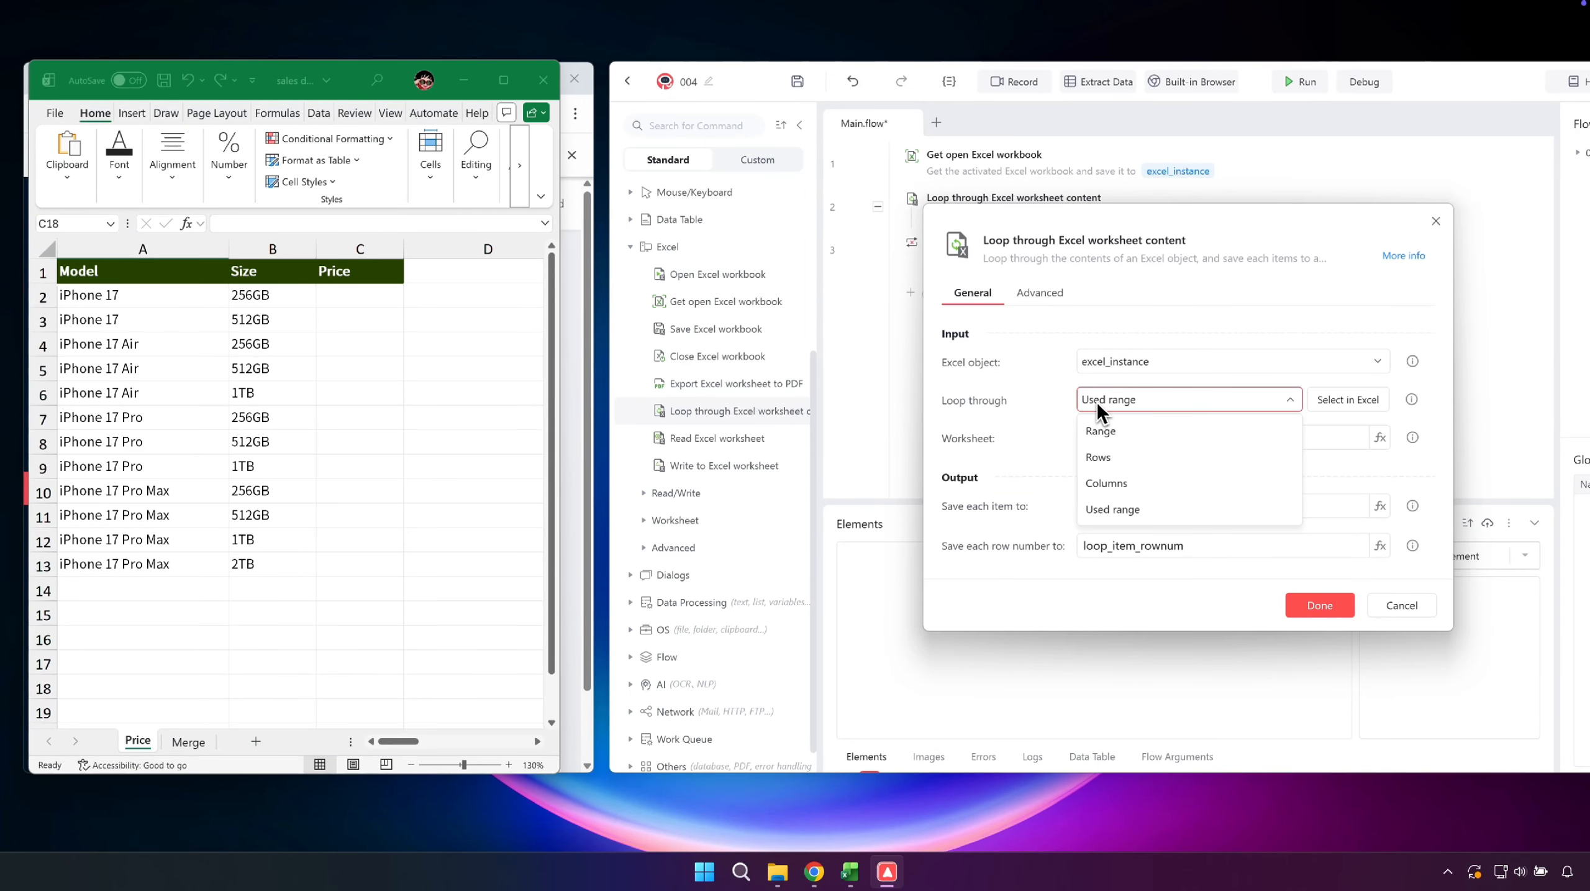
pyautogui.click(1099, 457)
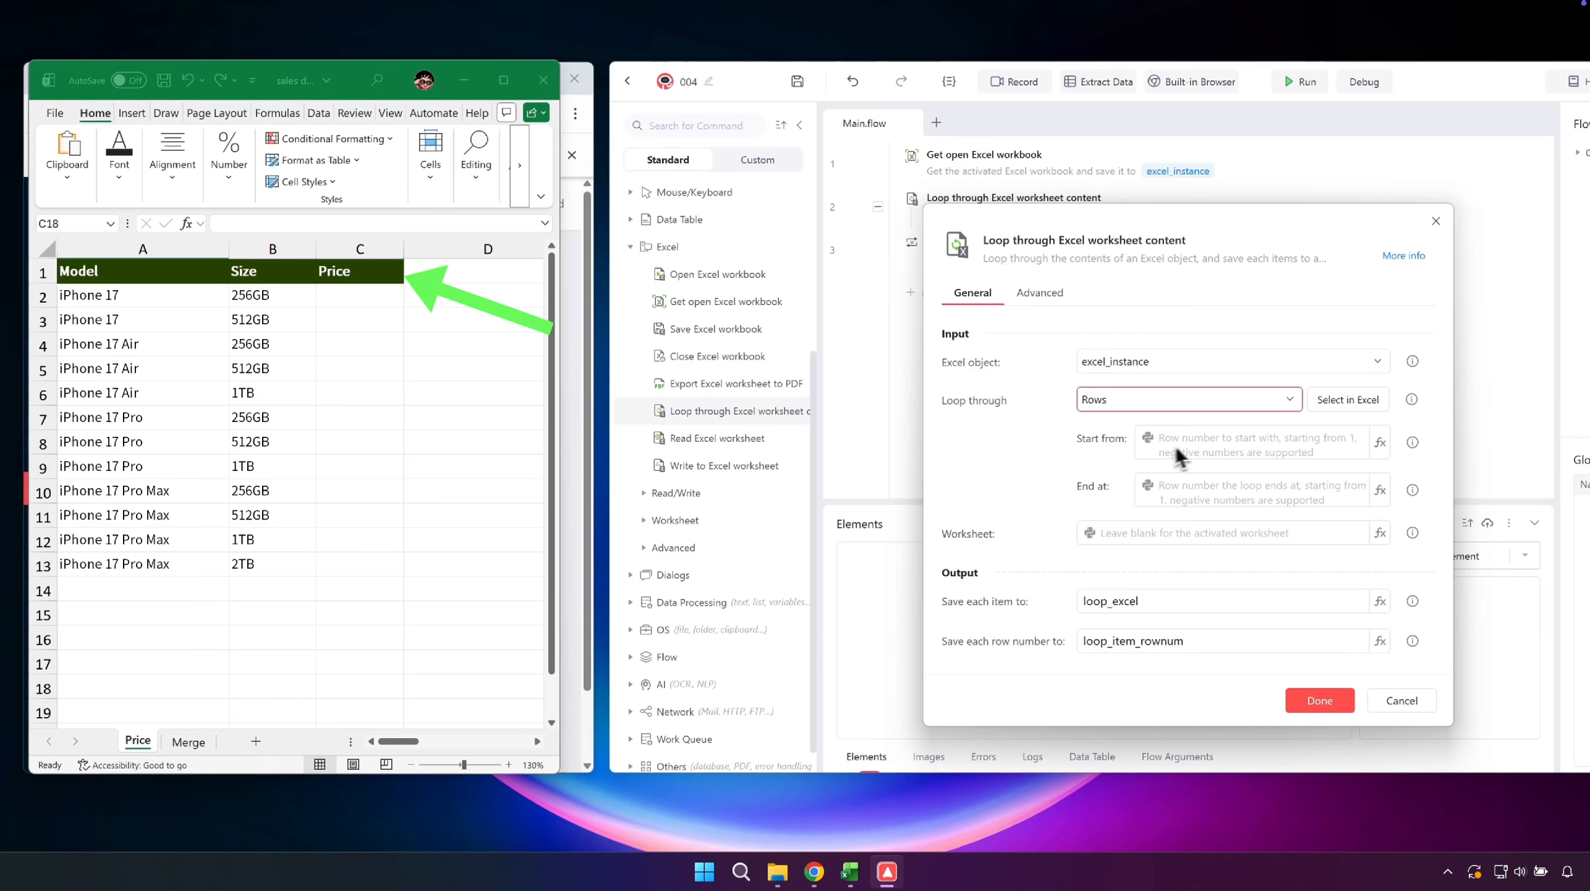
pyautogui.click(1195, 445)
pyautogui.write('2')
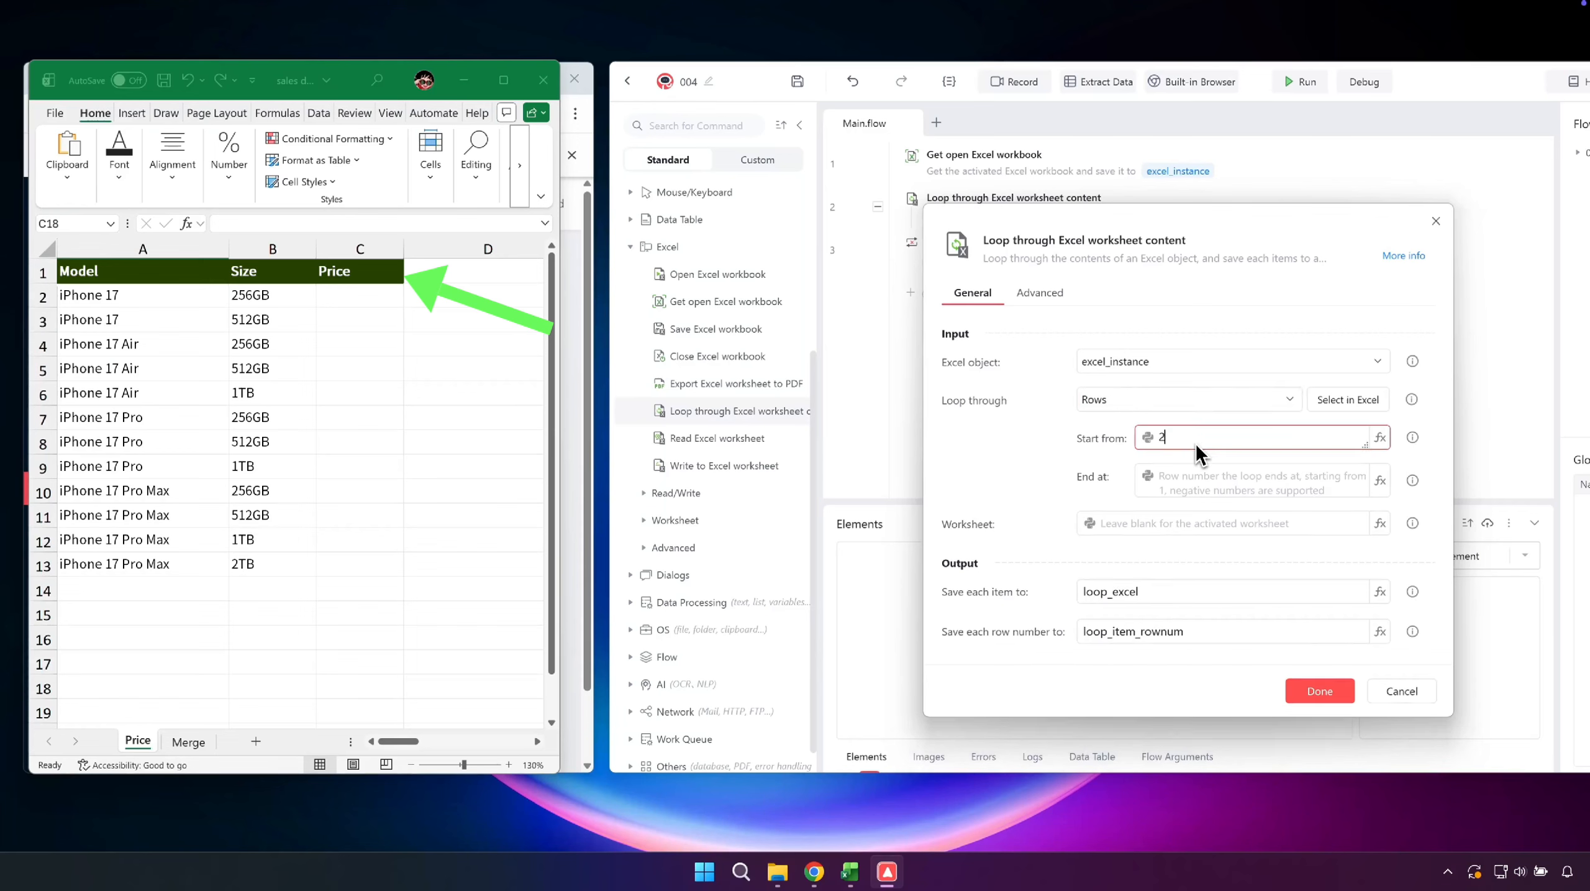
pyautogui.click(1197, 477)
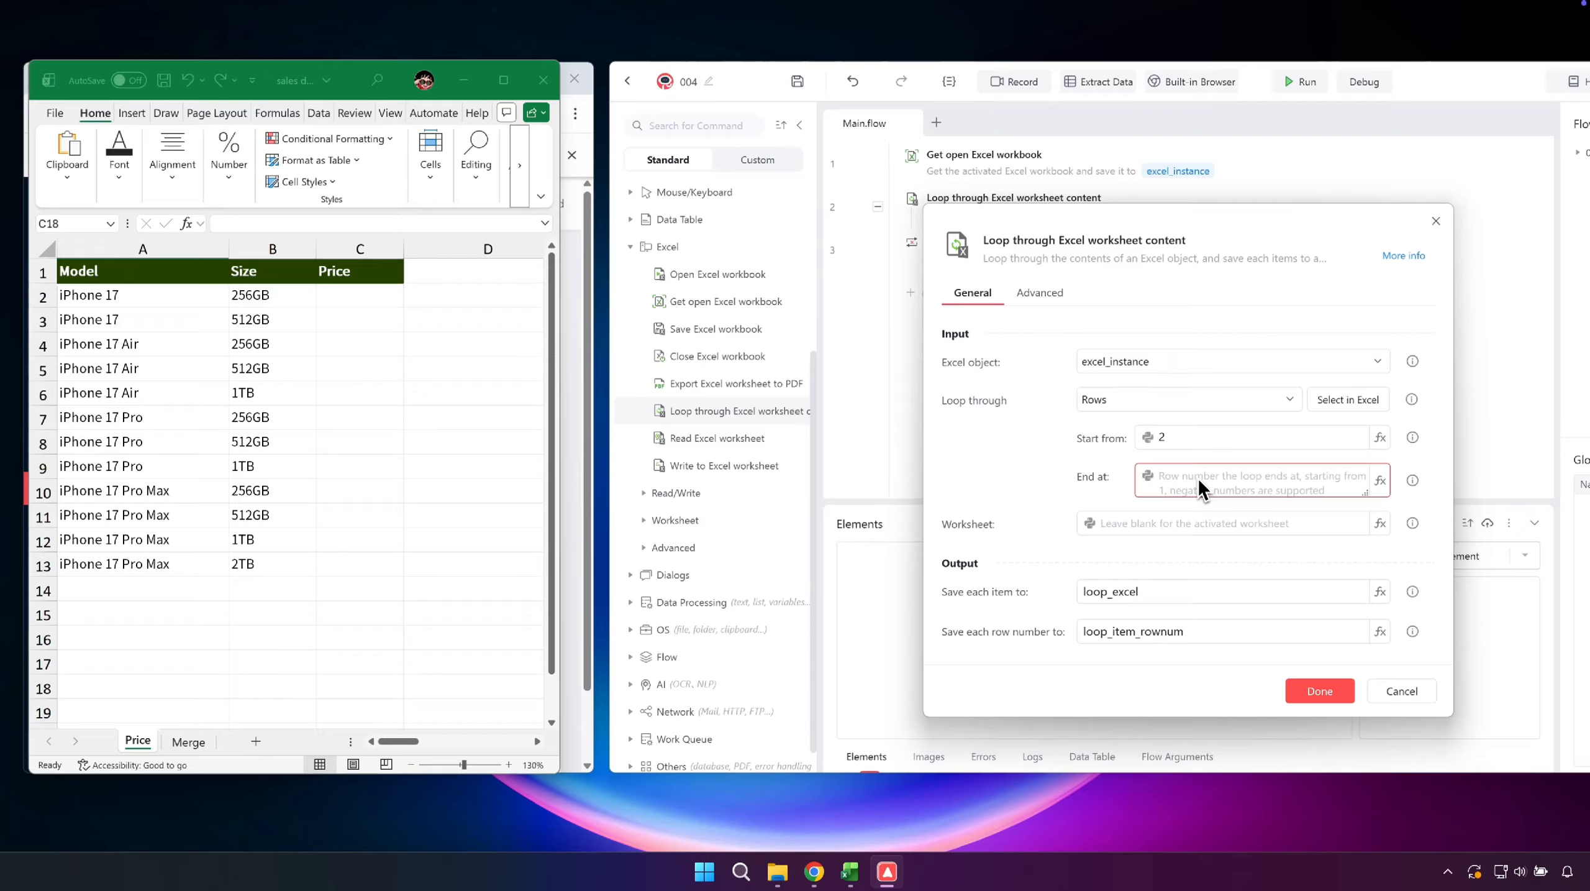
pyautogui.write('-1')
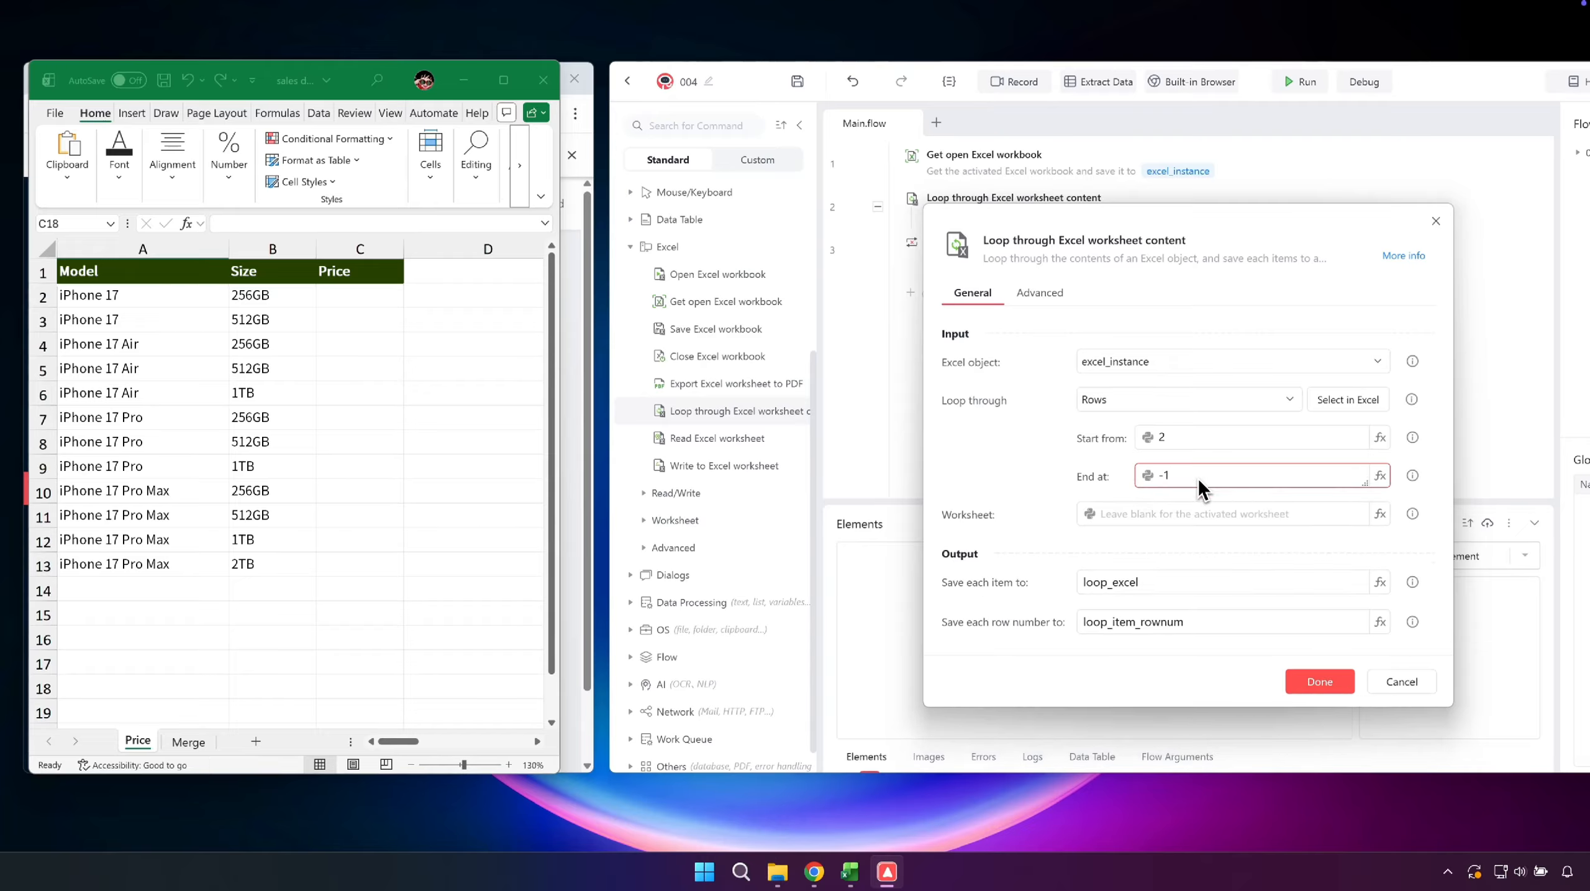
# - Save each loop item to current_row_data and each row number to current_row_index, and confirm the loop command
pyautogui.click(1202, 571)
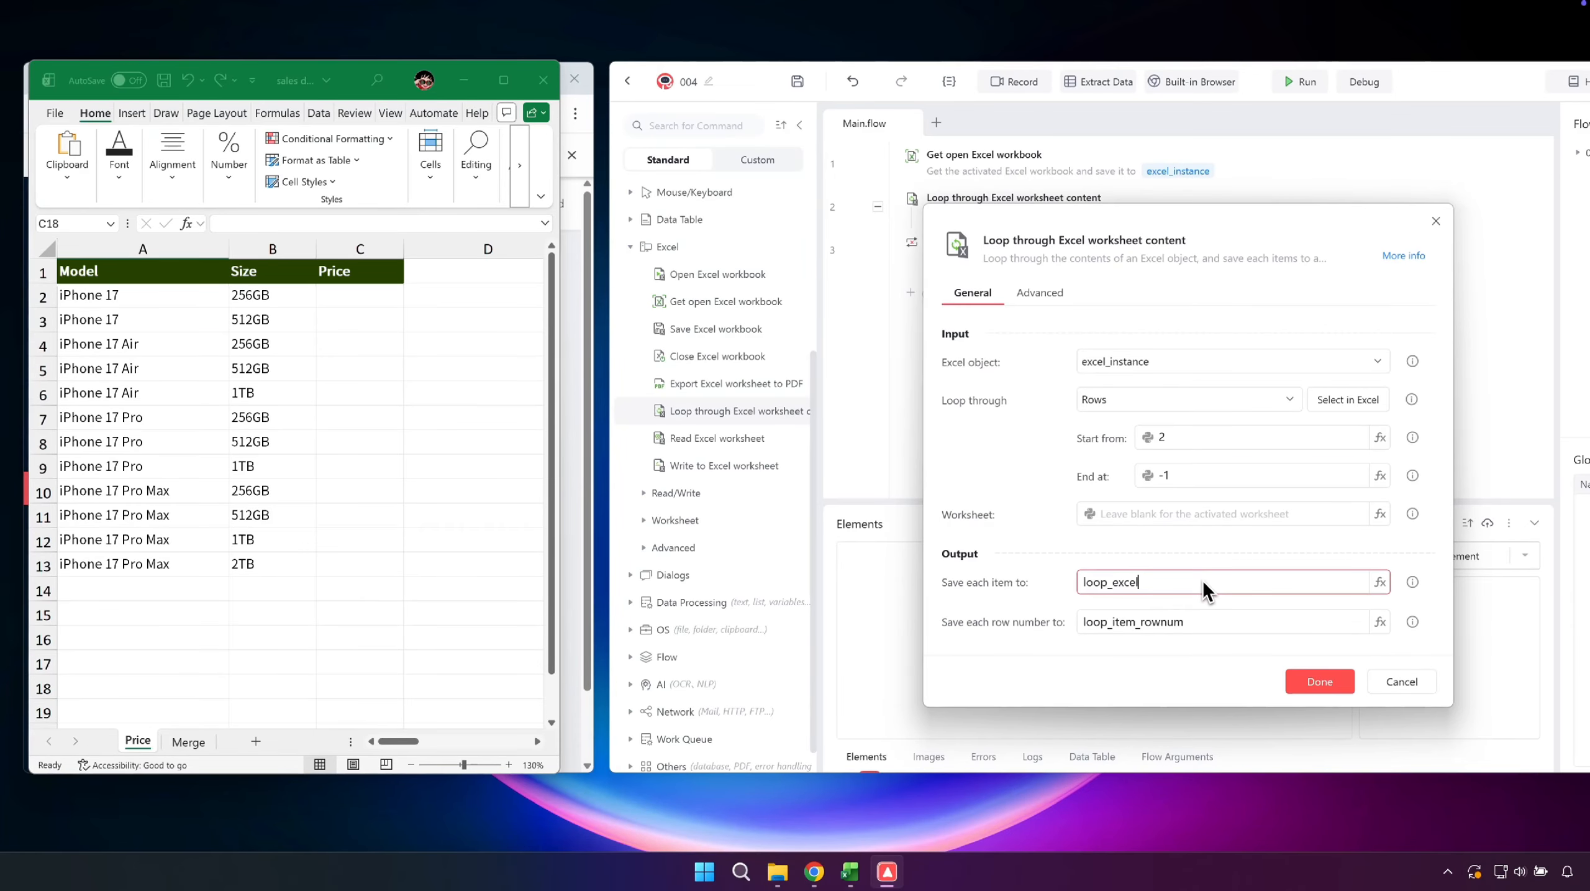
pyautogui.doubleClick(1202, 580)
pyautogui.write('current_row_data')
pyautogui.click(1214, 624)
pyautogui.doubleClick(1214, 623)
pyautogui.write('current_row_index')
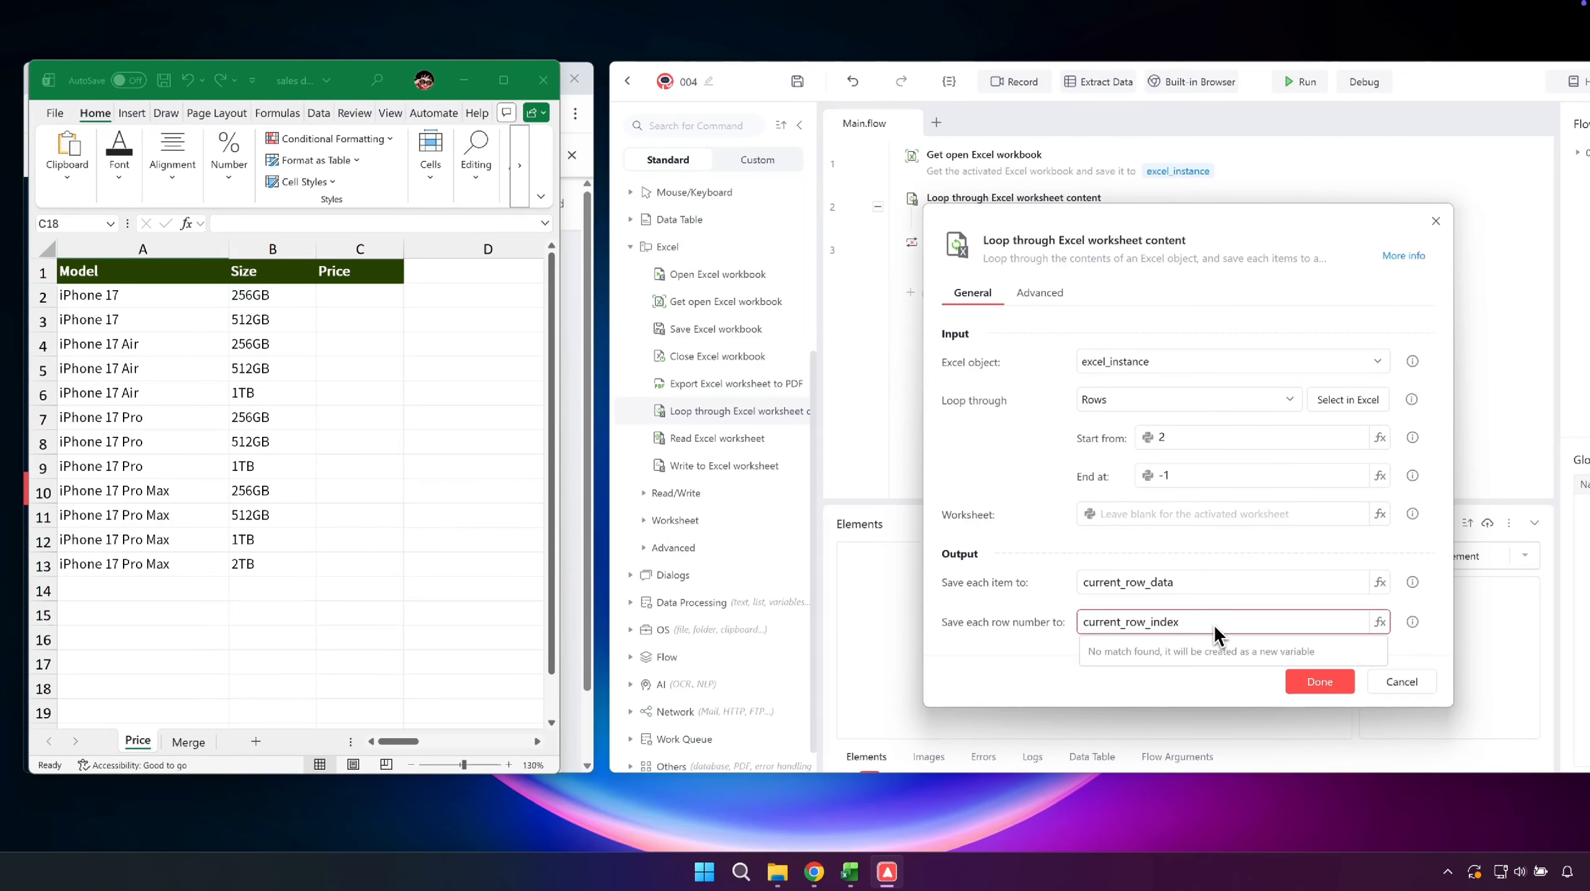
pyautogui.click(1309, 680)
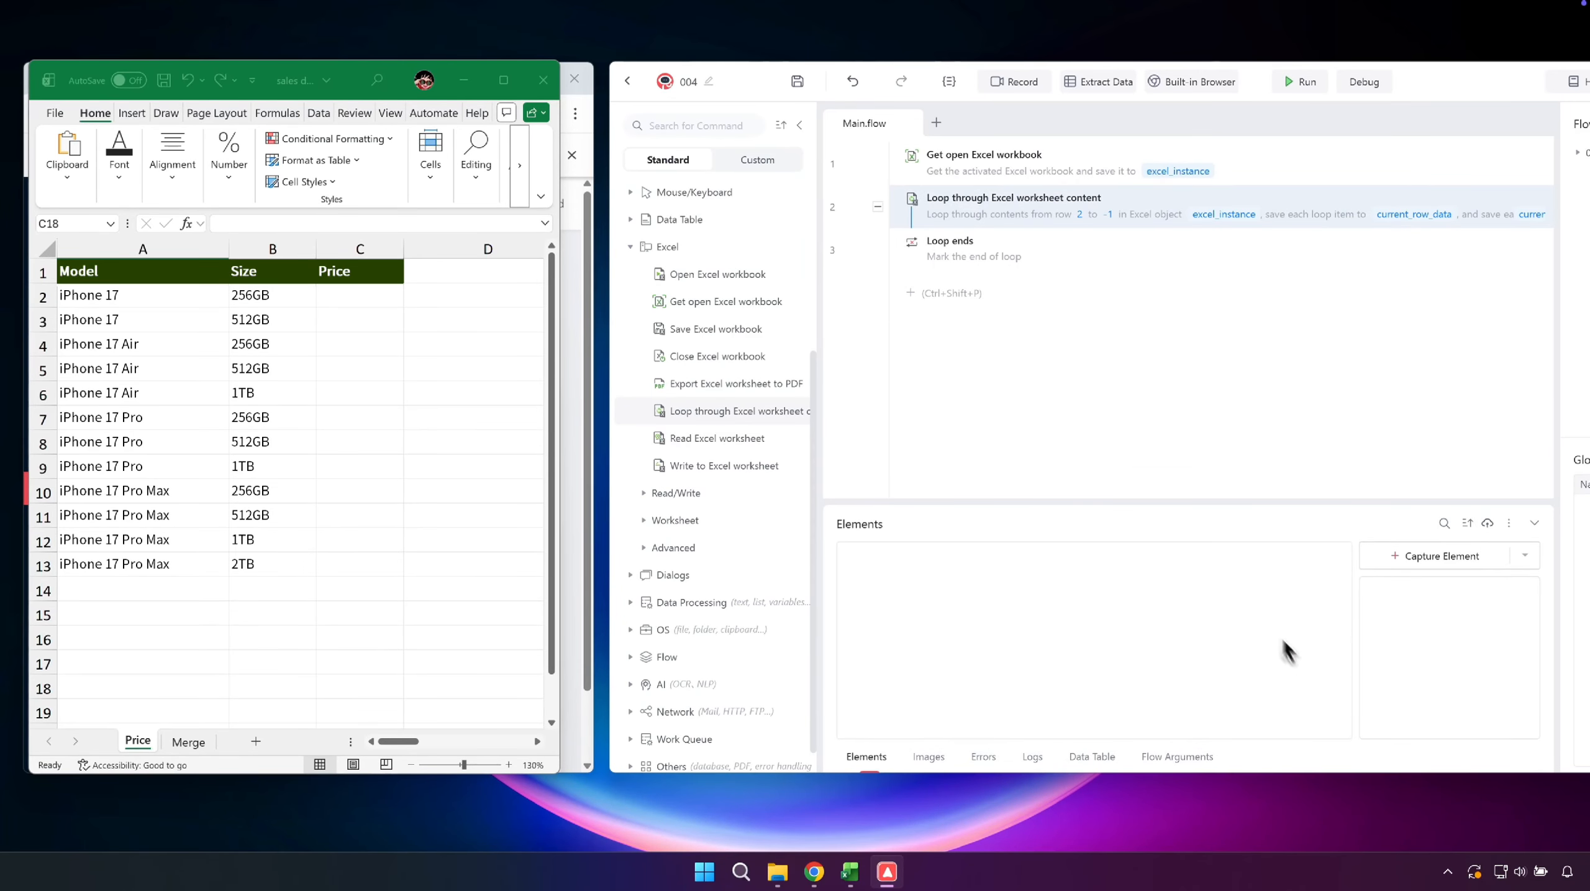
# - Inside the loop, add a Print command outputting current_row_index and current_row_data separated by a comma, and run the flow to check the logs
pyautogui.click(892, 239)
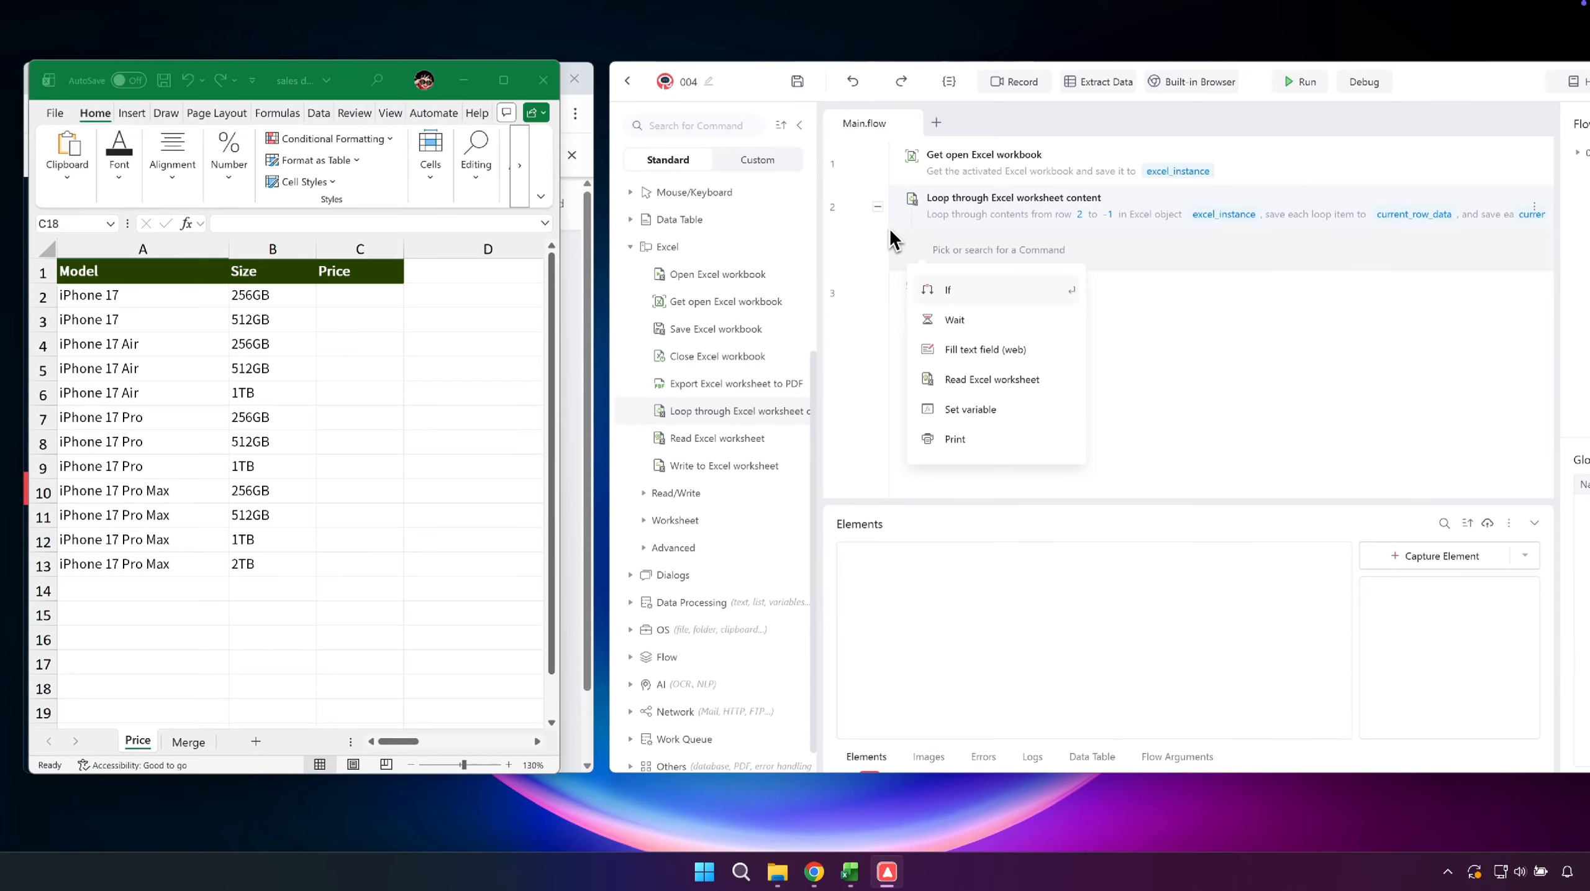
pyautogui.click(973, 439)
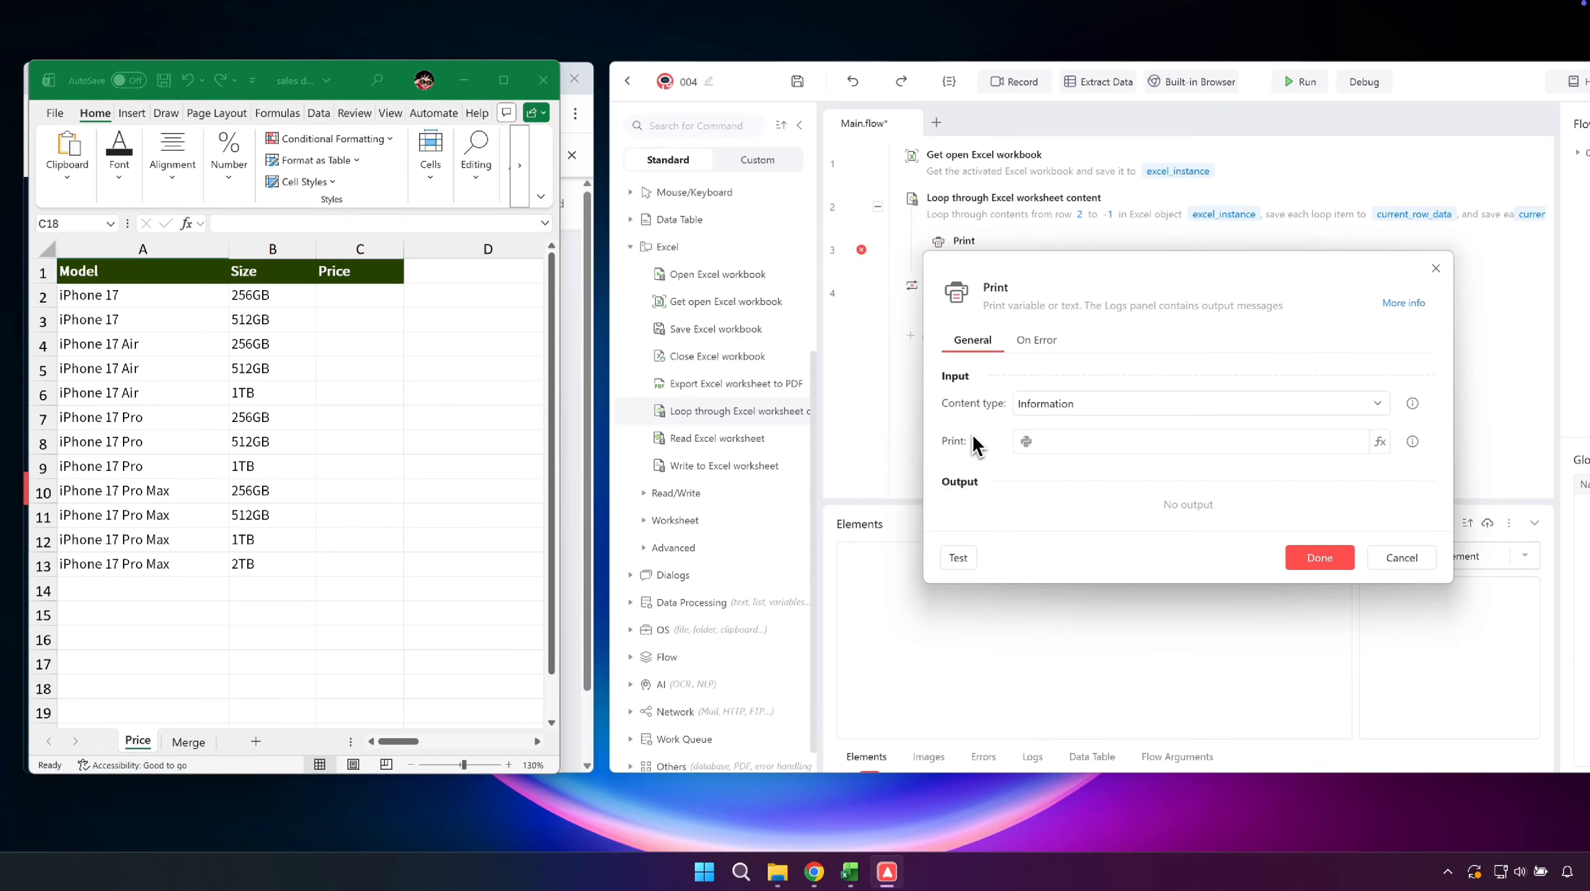
pyautogui.click(1380, 441)
pyautogui.click(1161, 549)
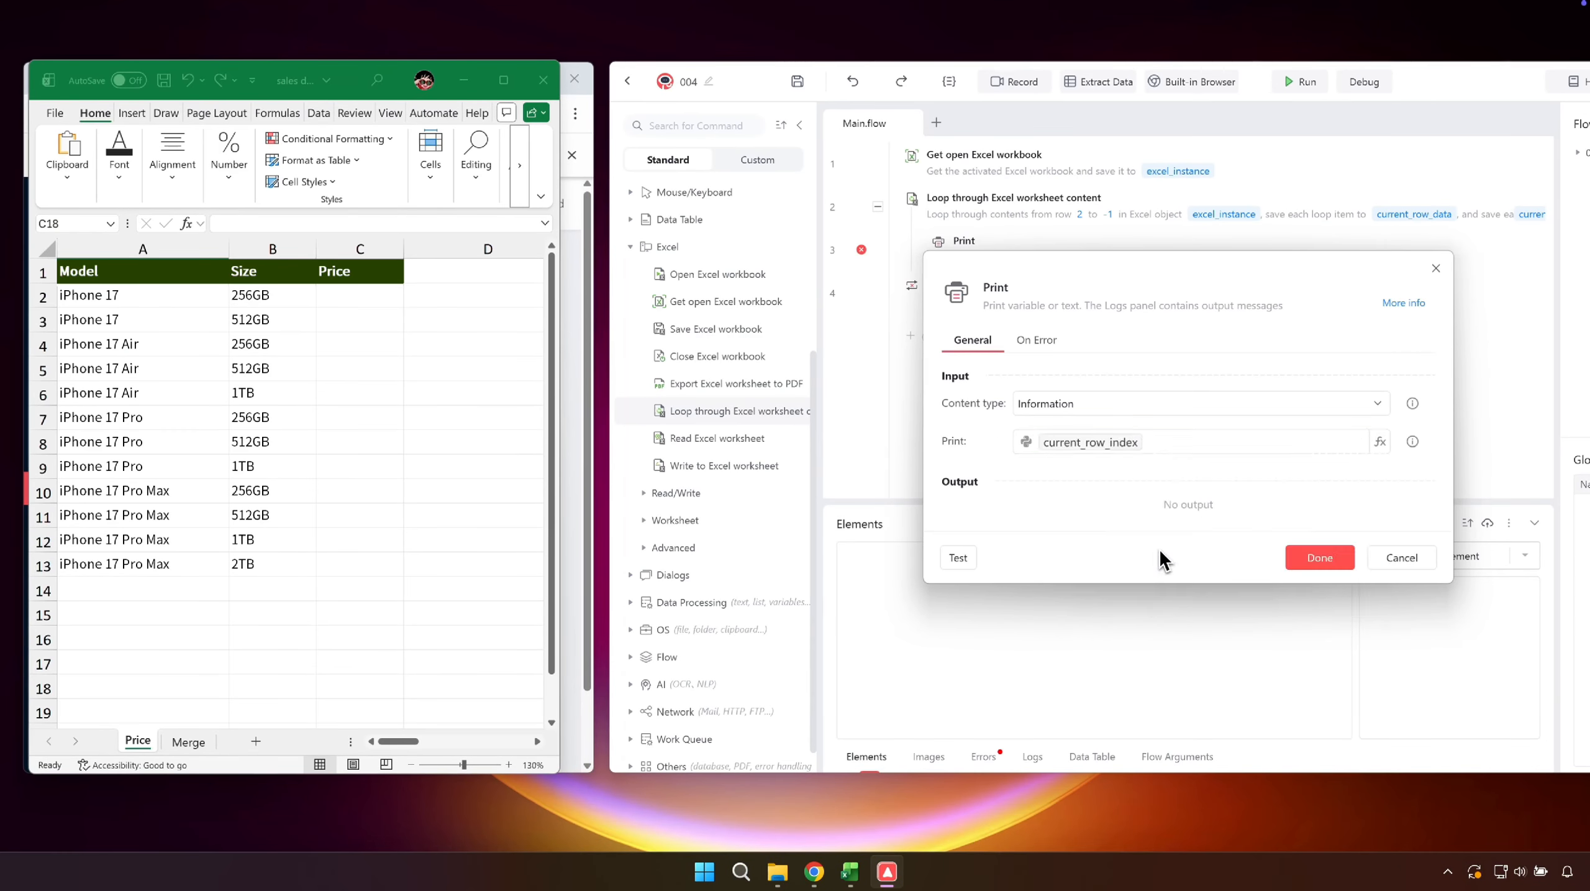
pyautogui.click(1122, 450)
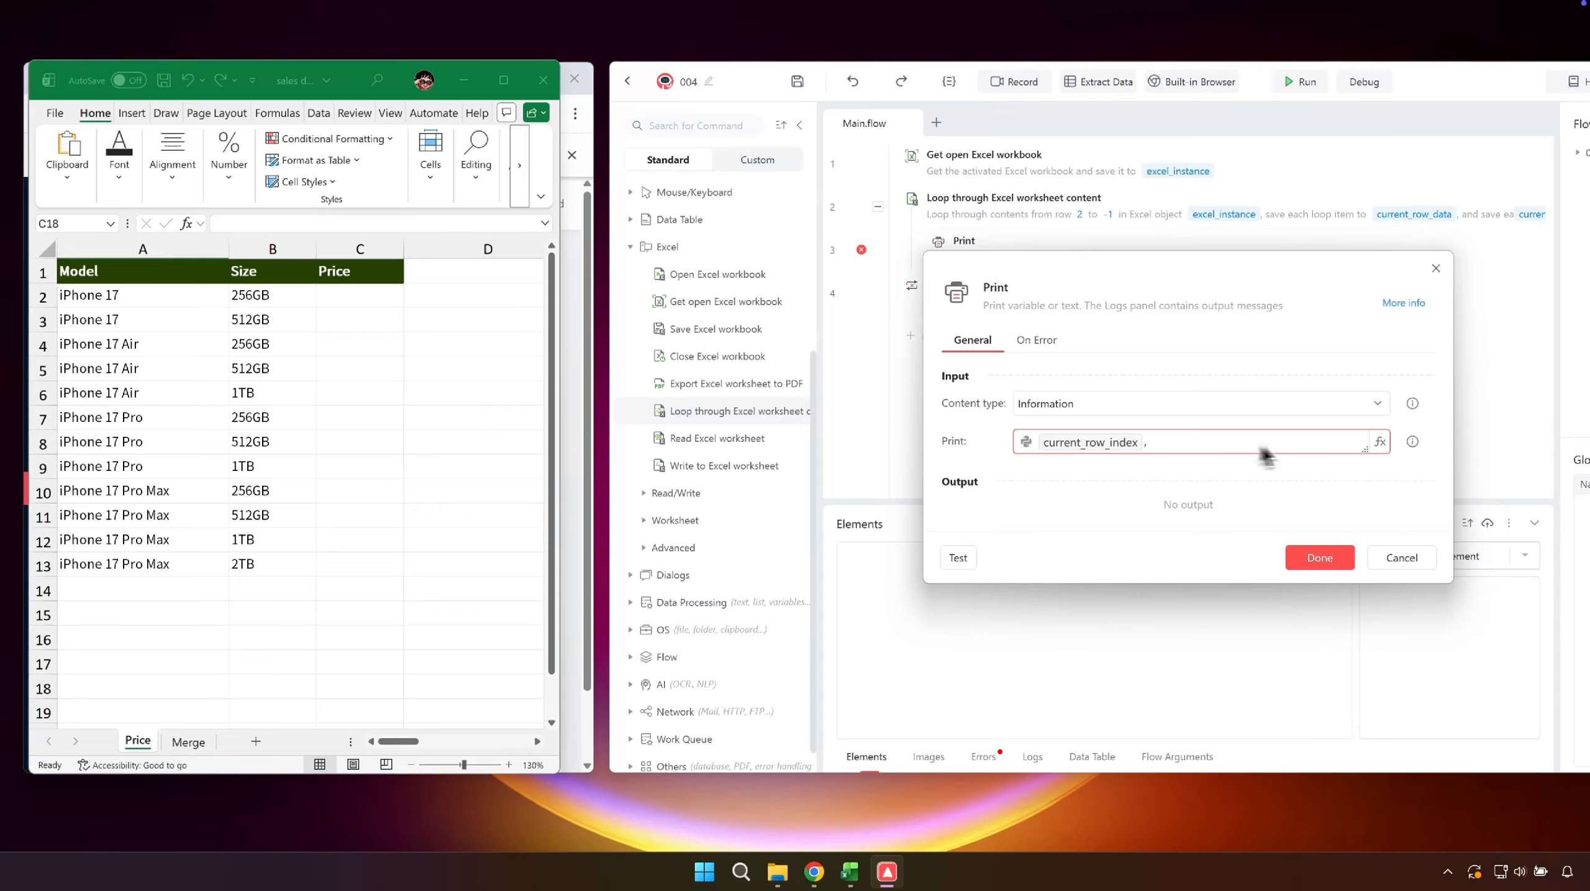
pyautogui.write(',')
pyautogui.click(1380, 440)
pyautogui.click(1192, 537)
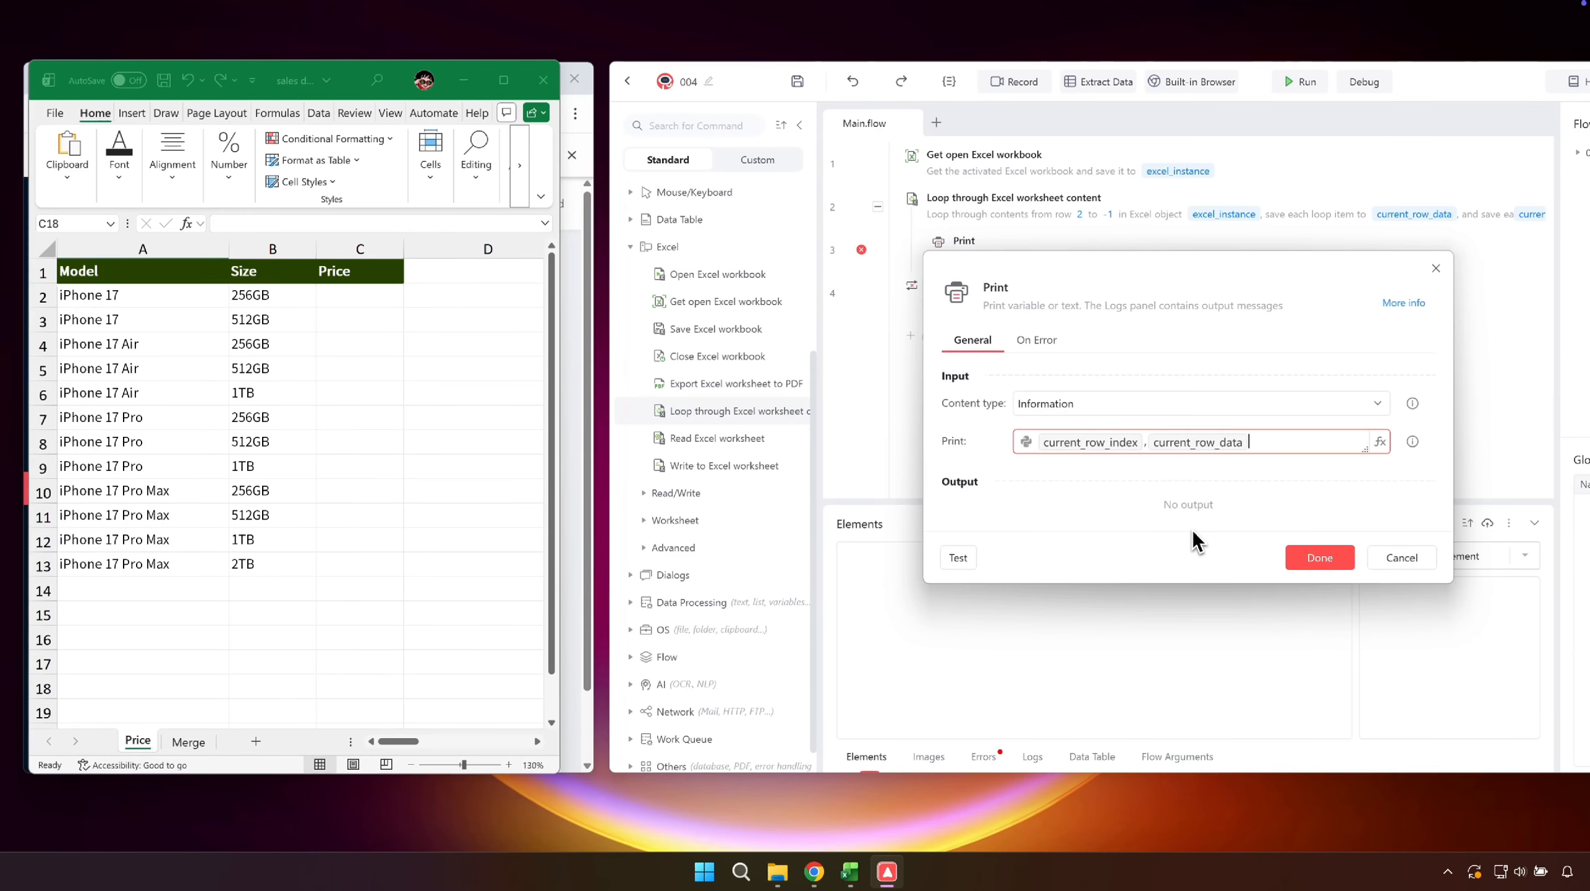
pyautogui.click(1316, 558)
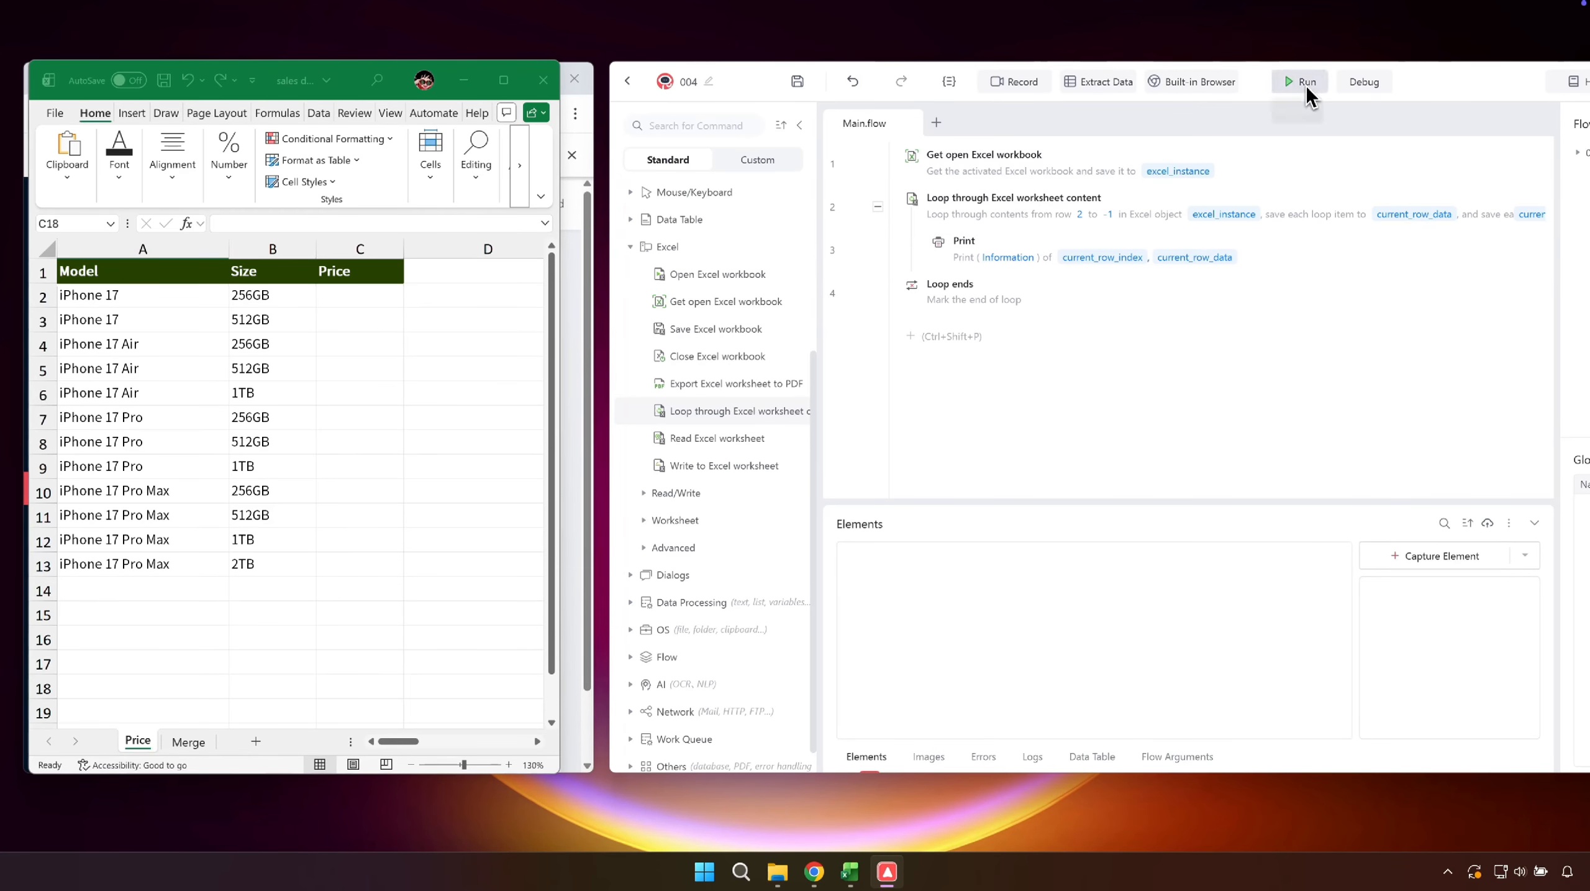
pyautogui.click(1303, 85)
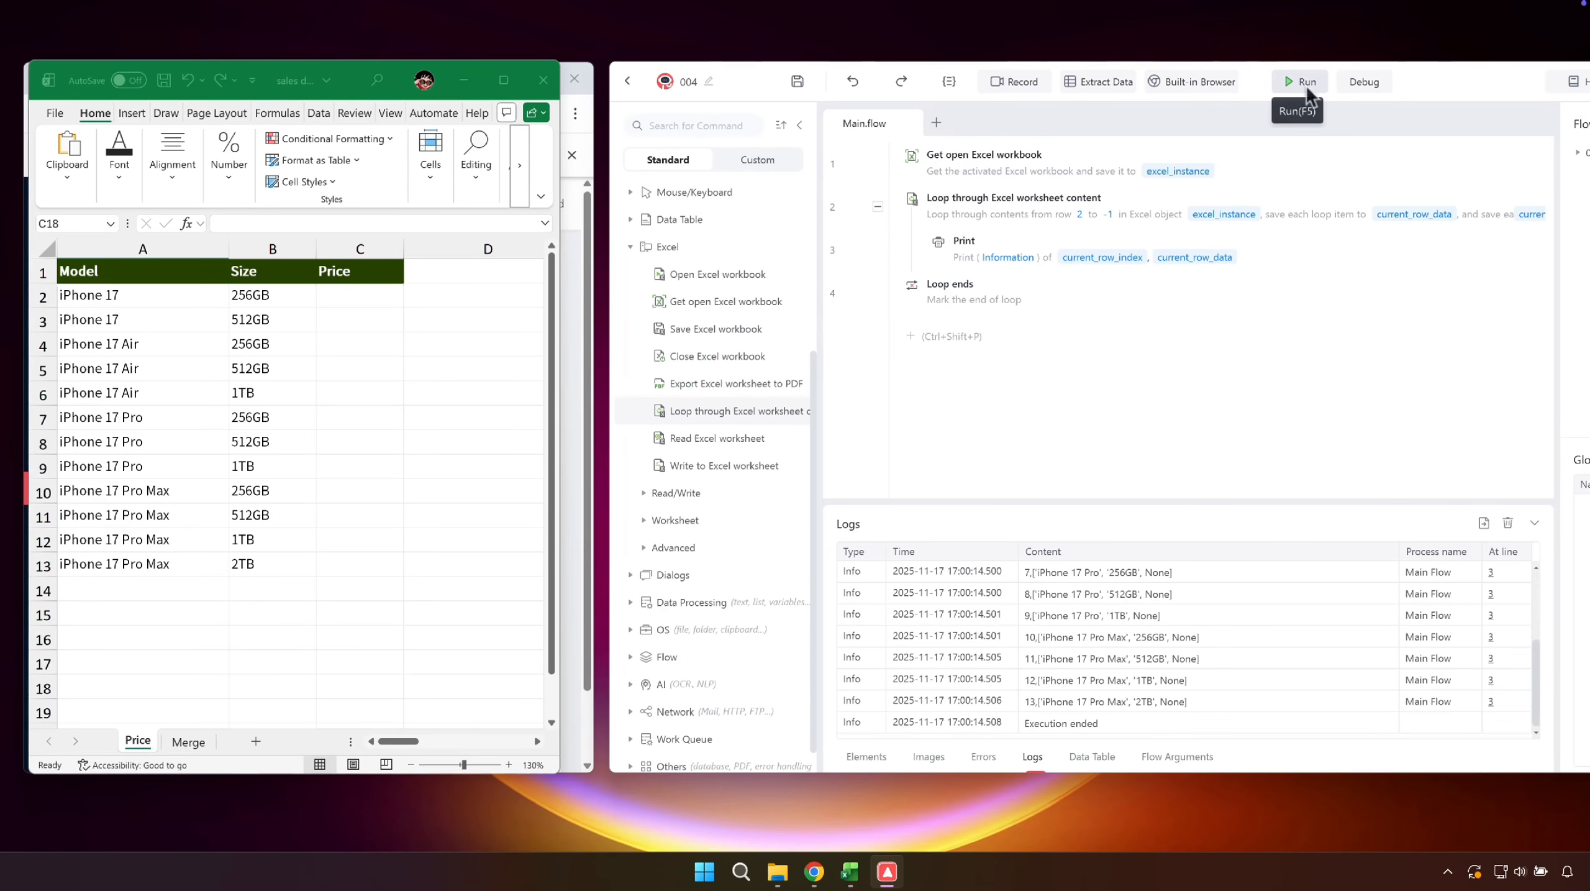
pyautogui.scroll(3, 1221, 600)
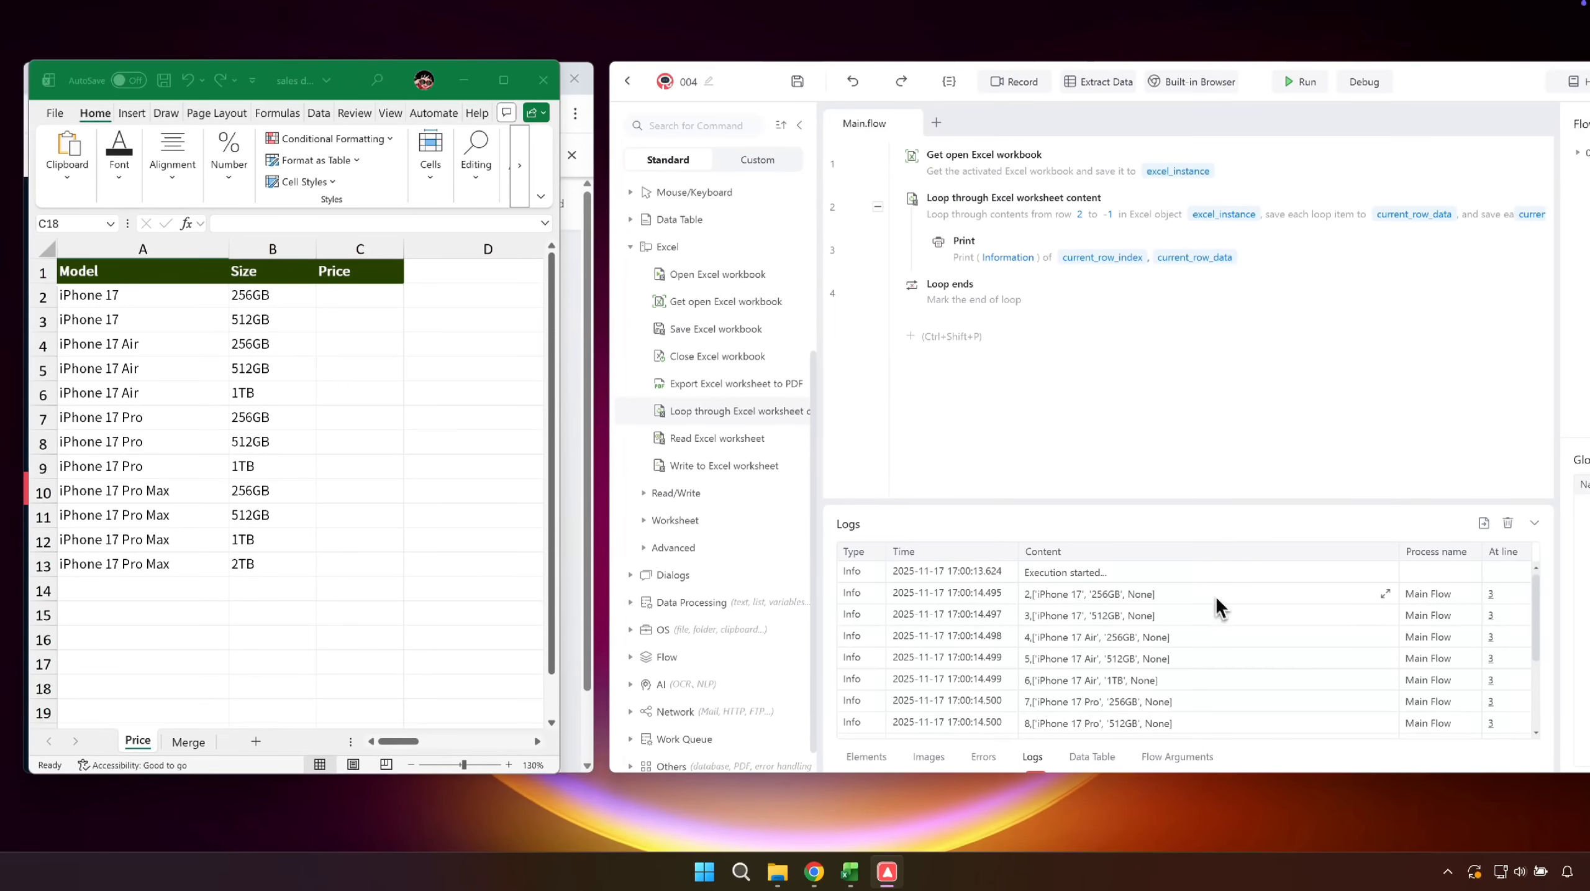
# - Add a Set variable command at the start of the loop storing column A of current_row_data in current_model
pyautogui.click(892, 235)
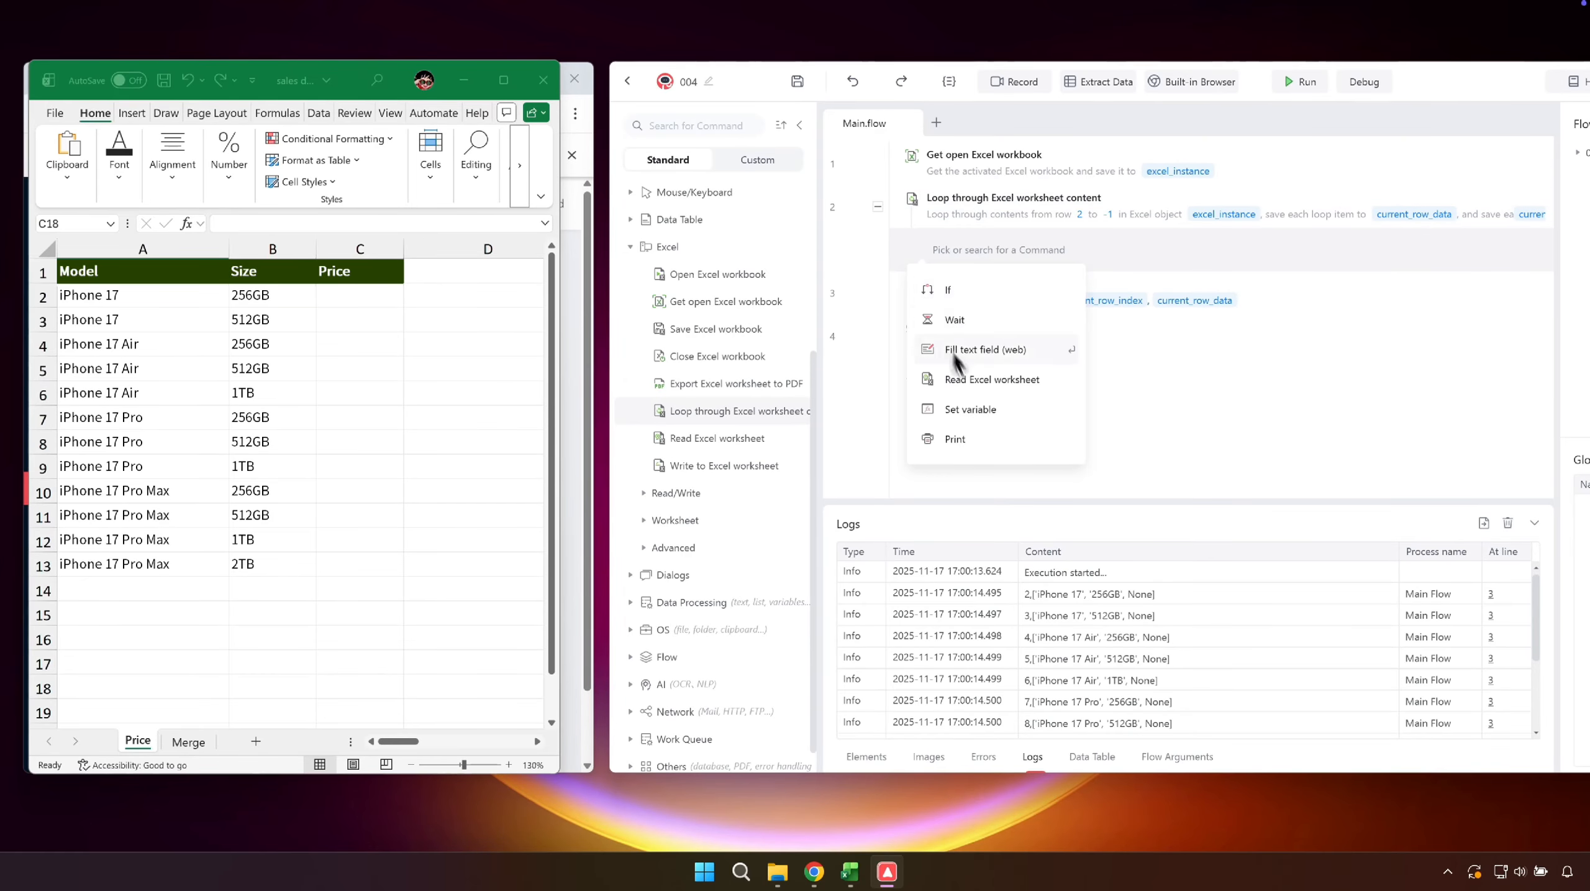
pyautogui.click(980, 407)
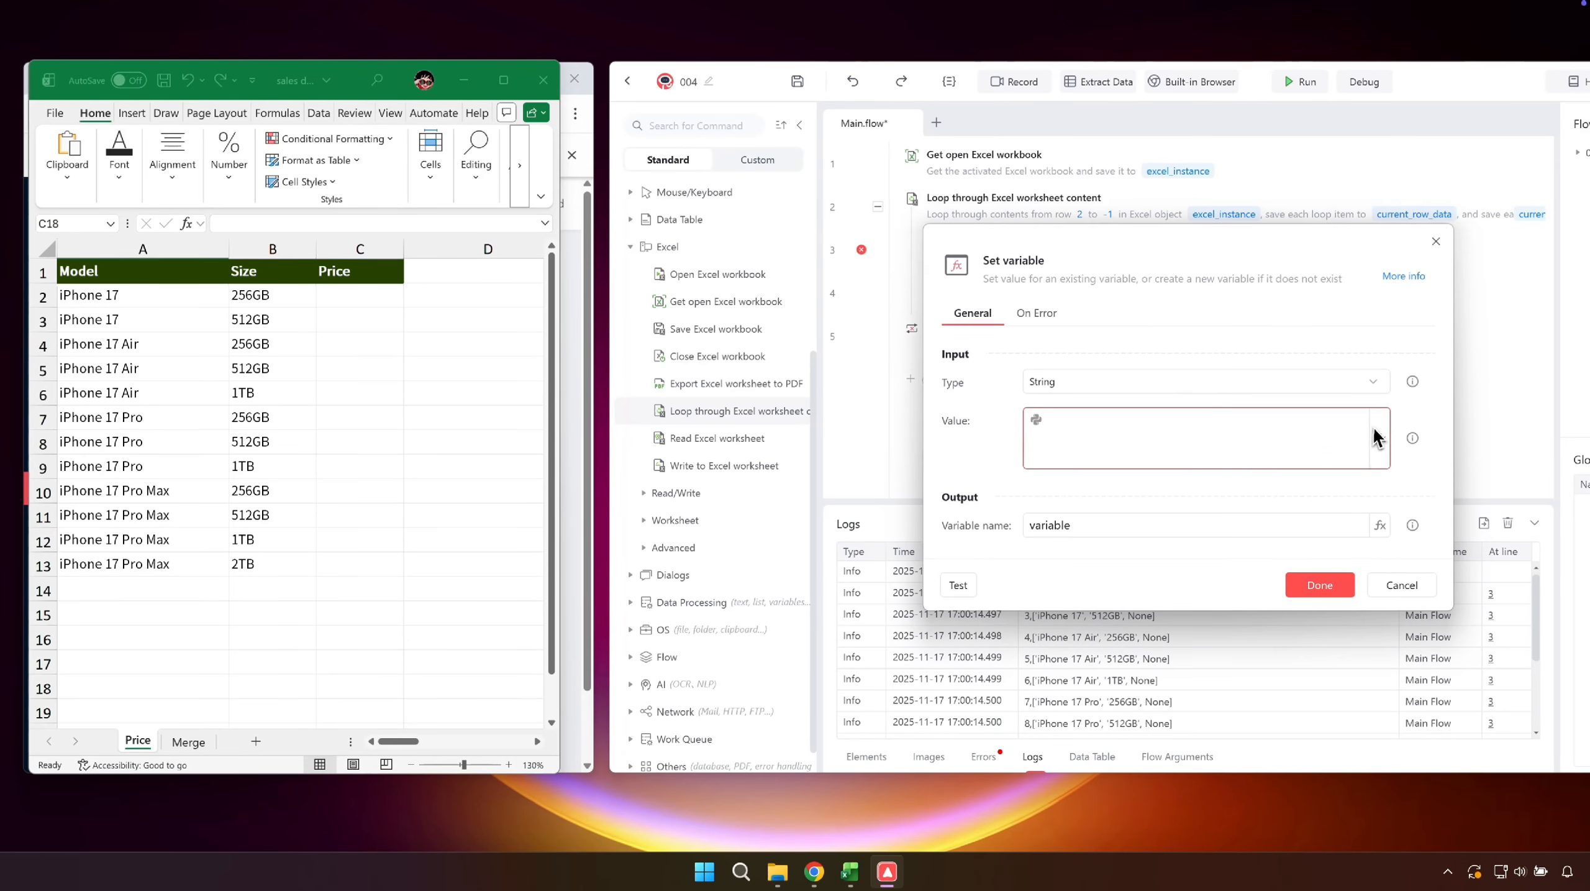
pyautogui.click(1378, 437)
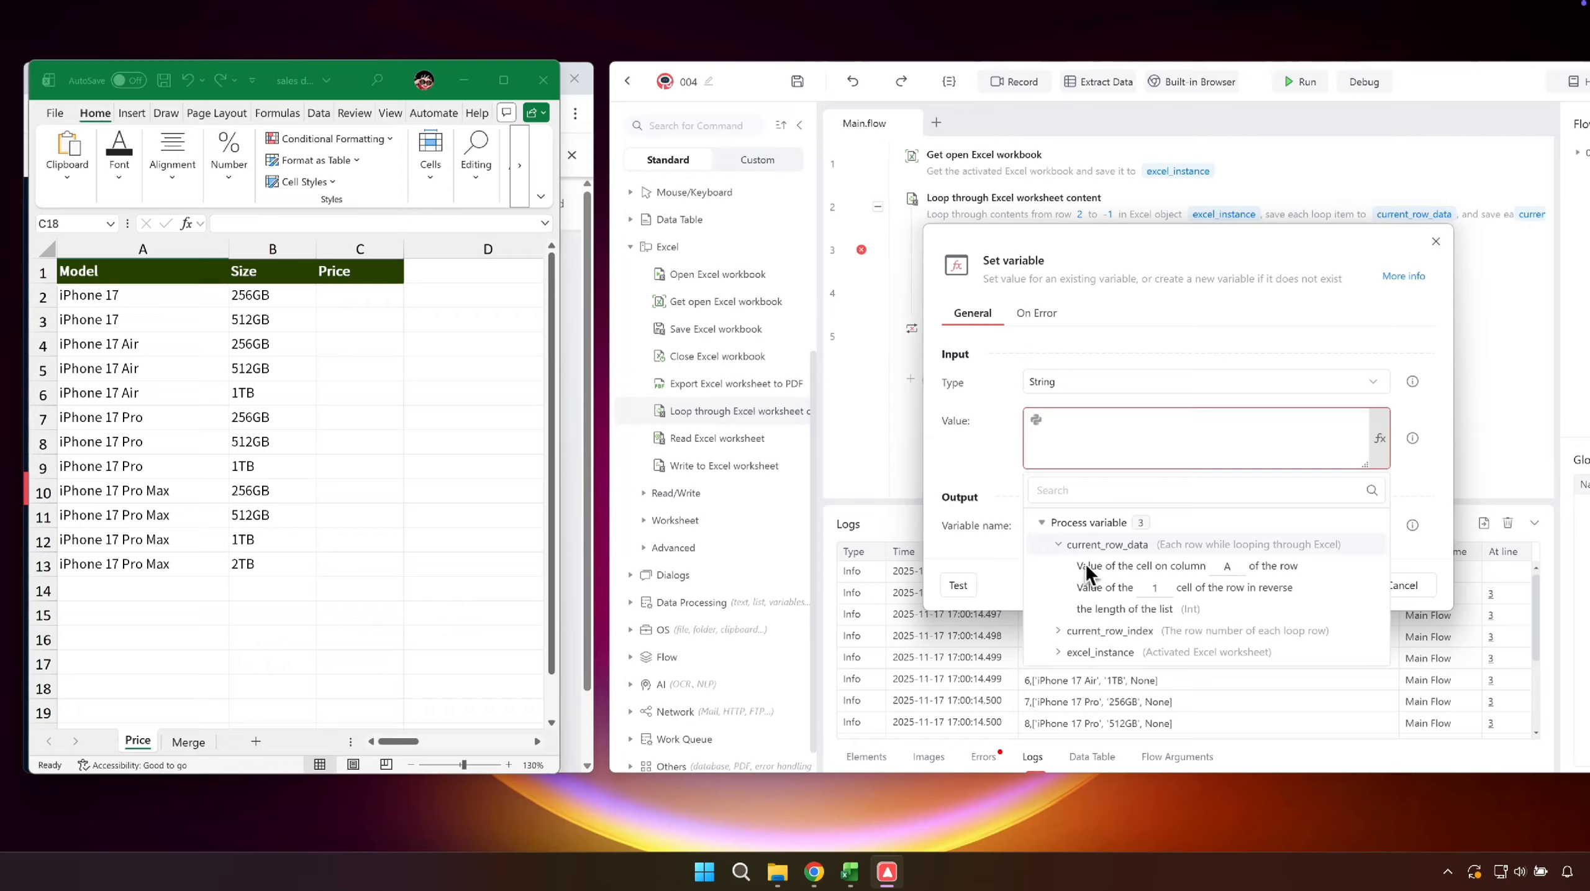
pyautogui.click(1090, 567)
pyautogui.doubleClick(1109, 531)
pyautogui.write('current_model')
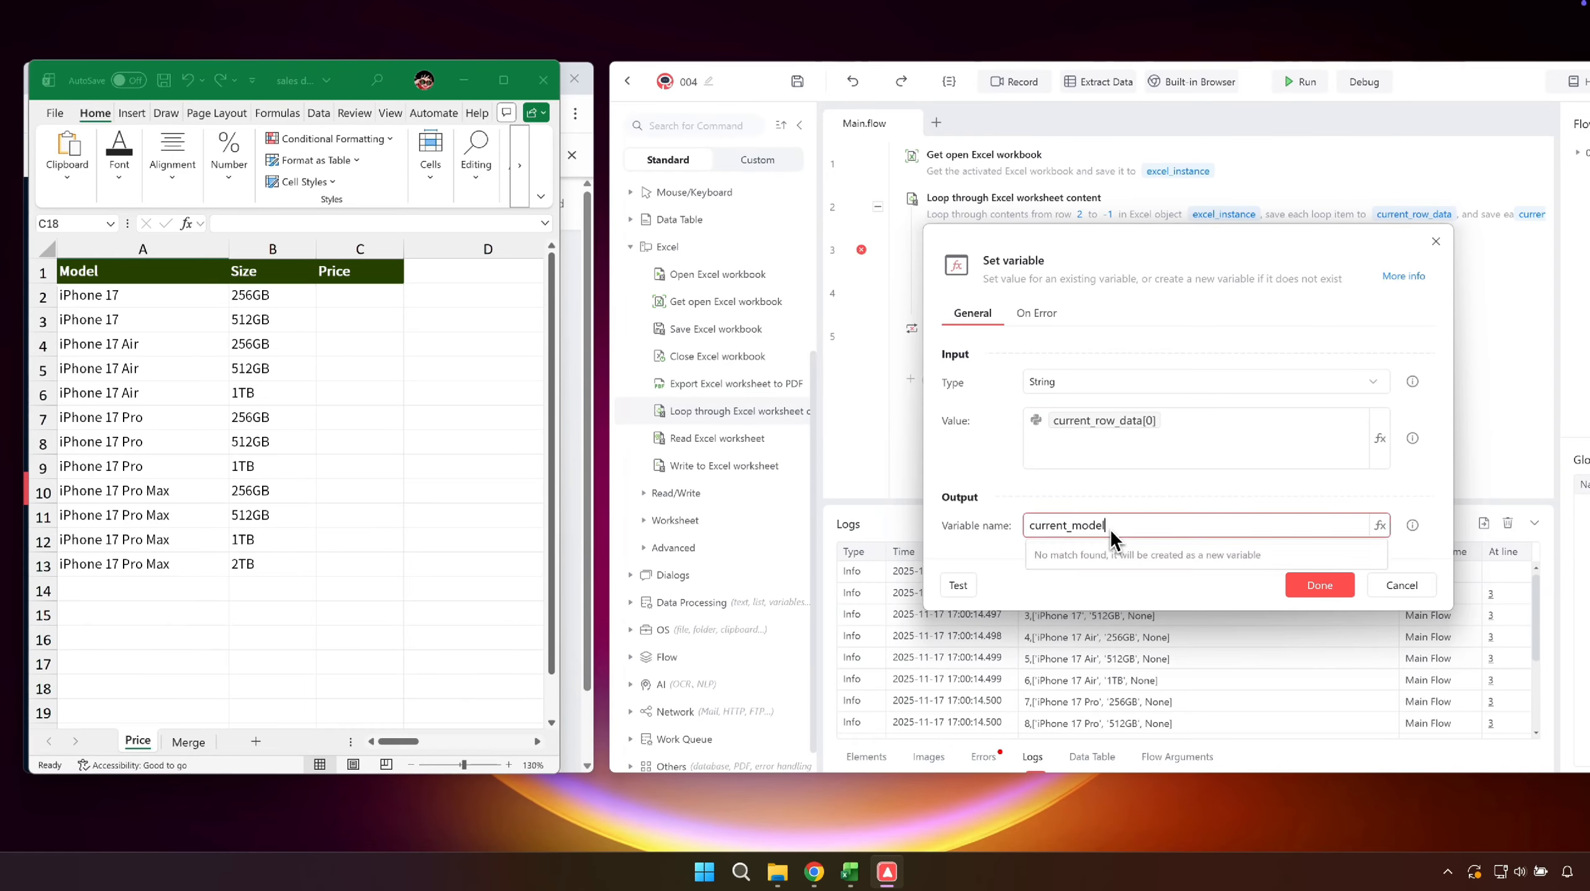
pyautogui.click(1295, 581)
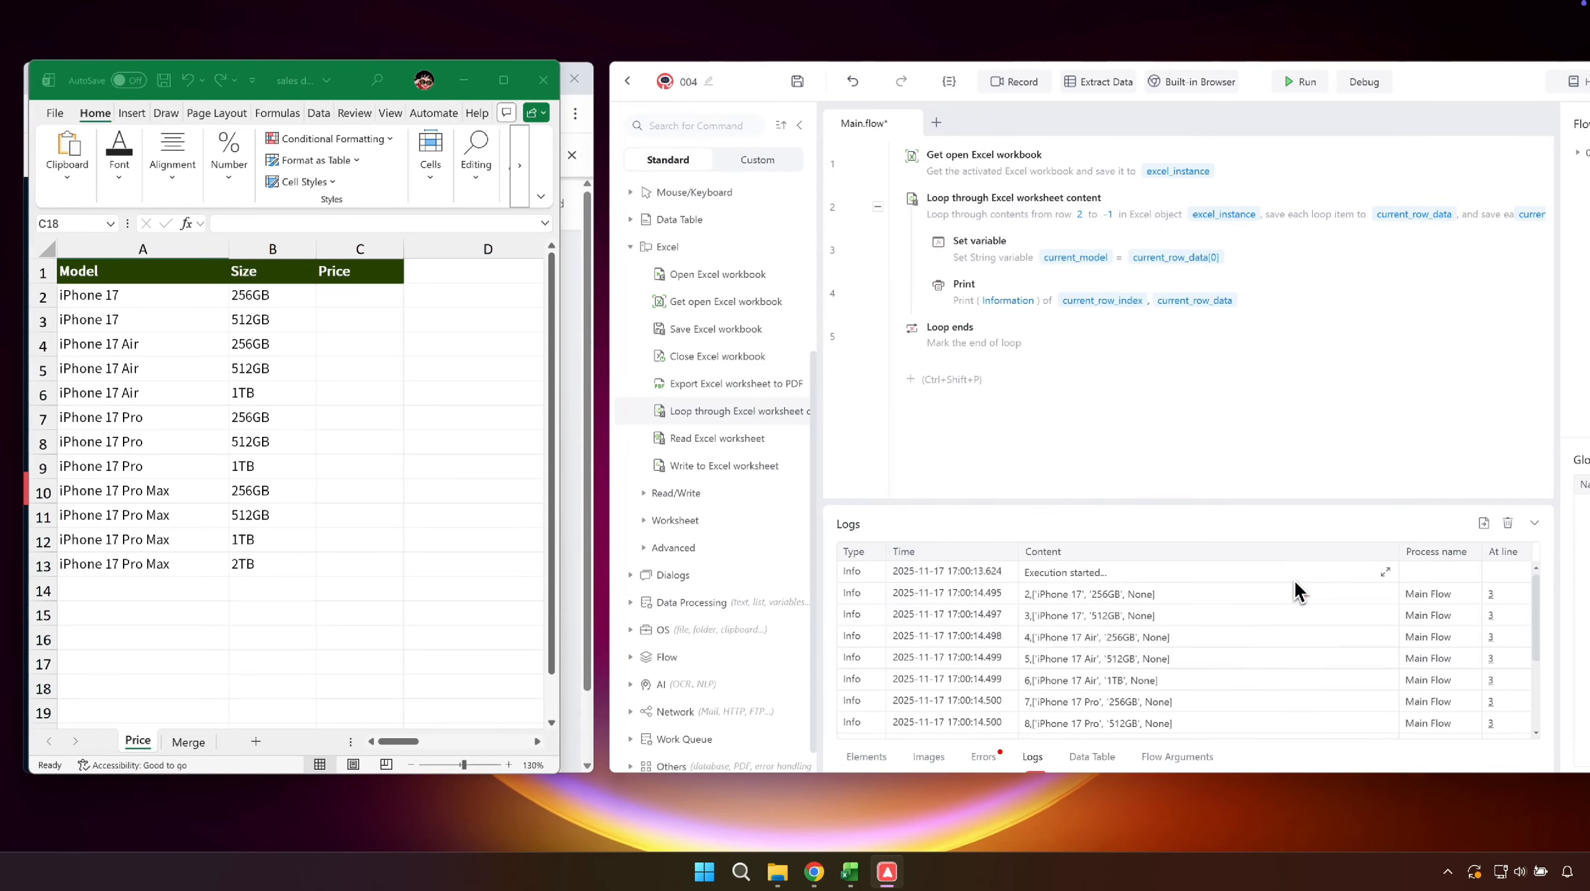
# - Duplicate the Set variable command and set the copy's value to column B of the row, current_row_data[1]
pyautogui.hotkey('ctrl', 'c')
pyautogui.hotkey('ctrl', 'v')
pyautogui.doubleClick(1125, 289)
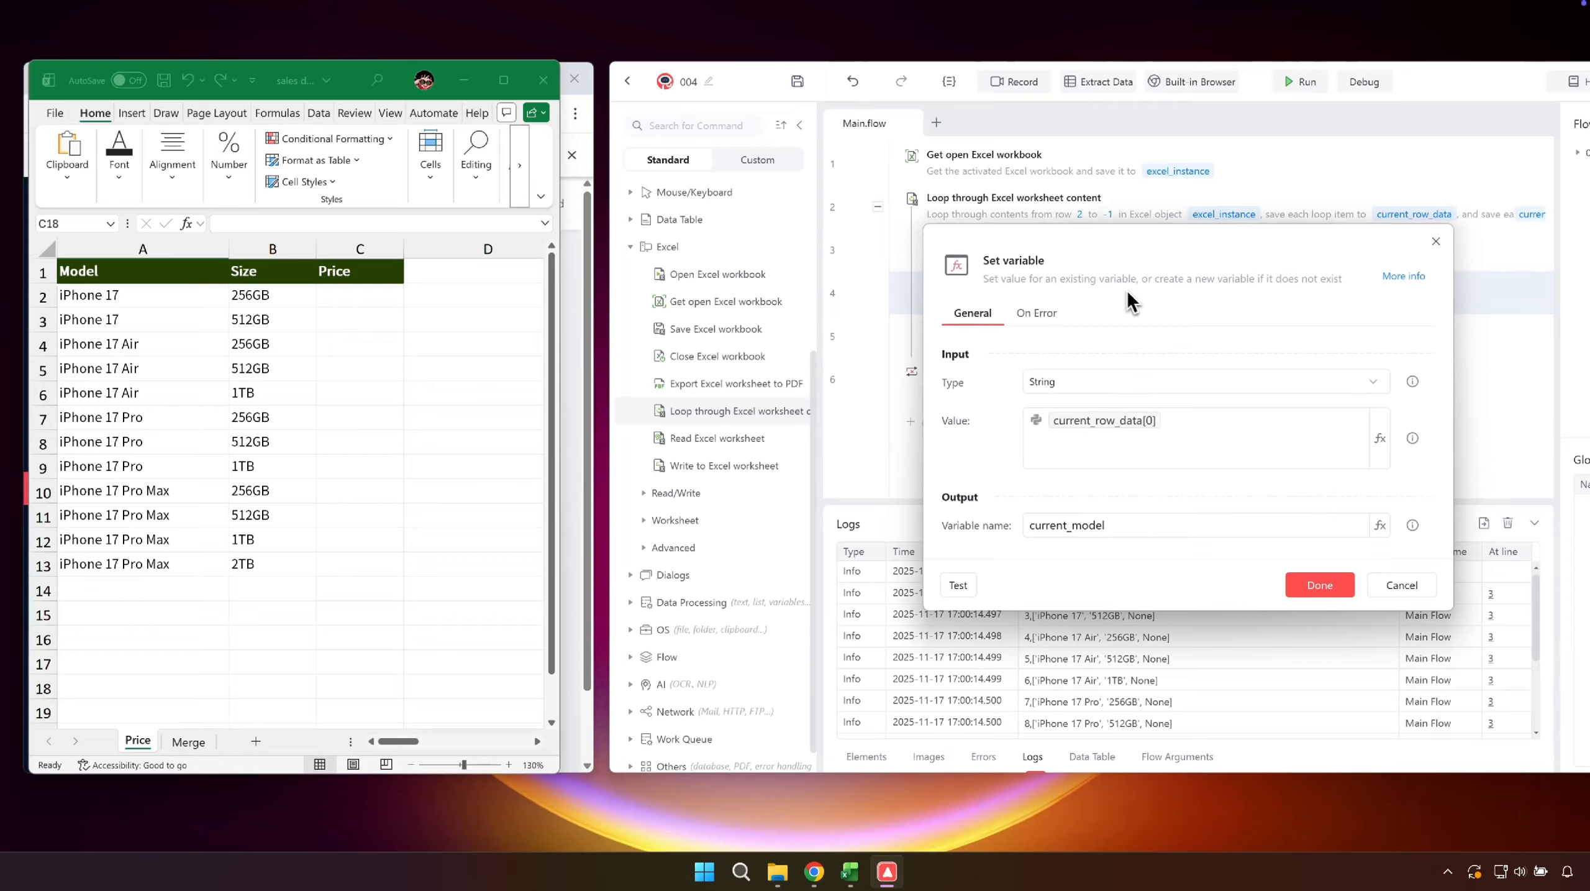
pyautogui.click(1375, 428)
pyautogui.click(1374, 430)
pyautogui.click(1059, 565)
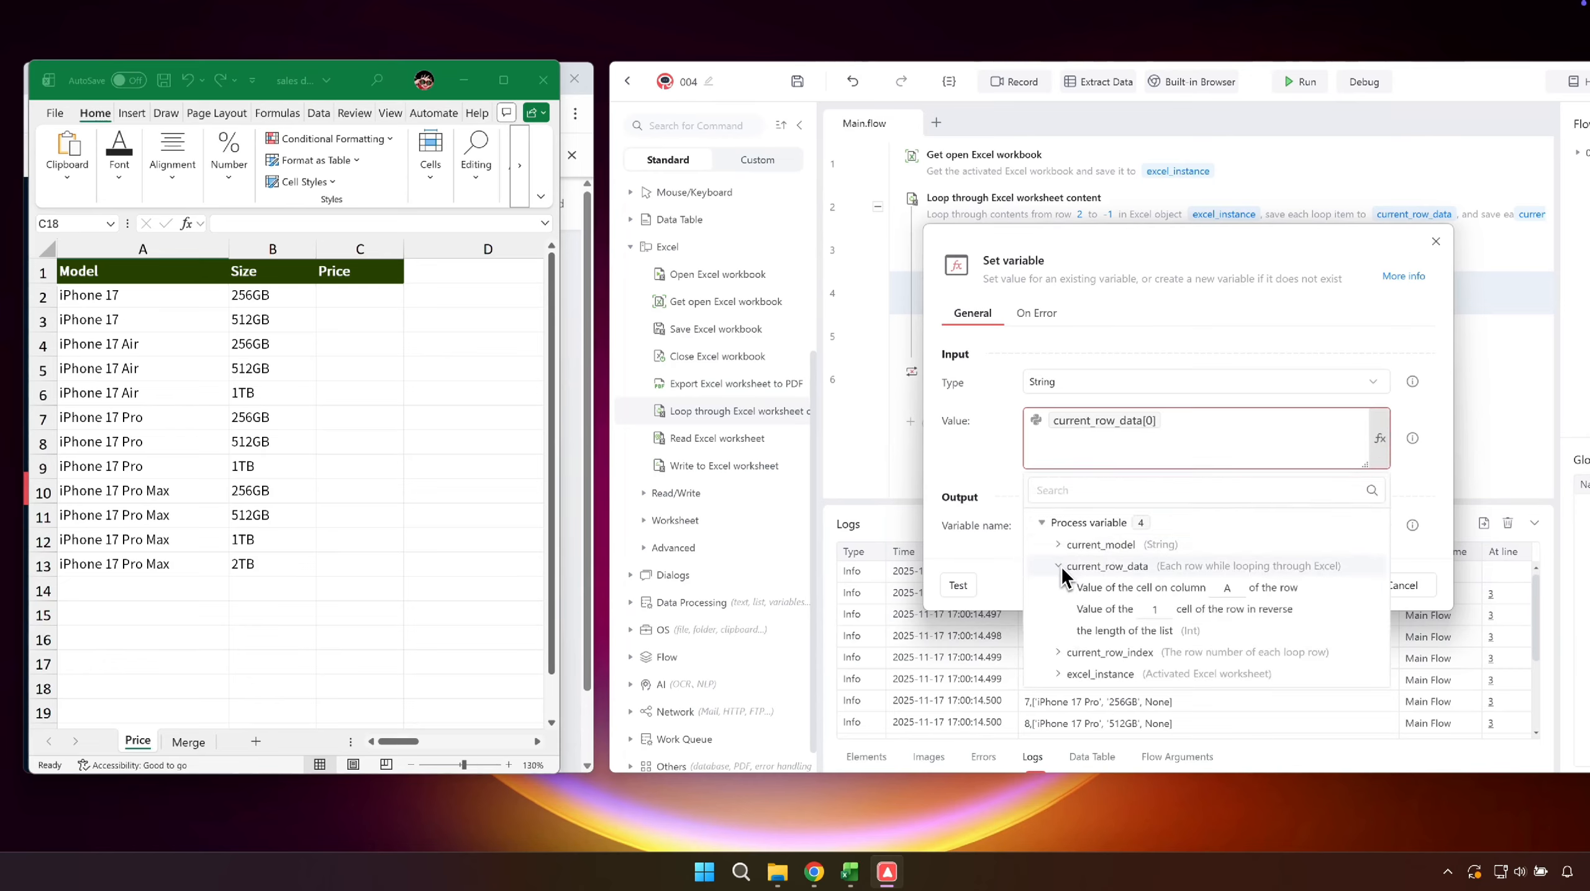
pyautogui.click(1266, 587)
# - Rename the duplicated command's output variable to current_size and save the flow
pyautogui.click(1200, 530)
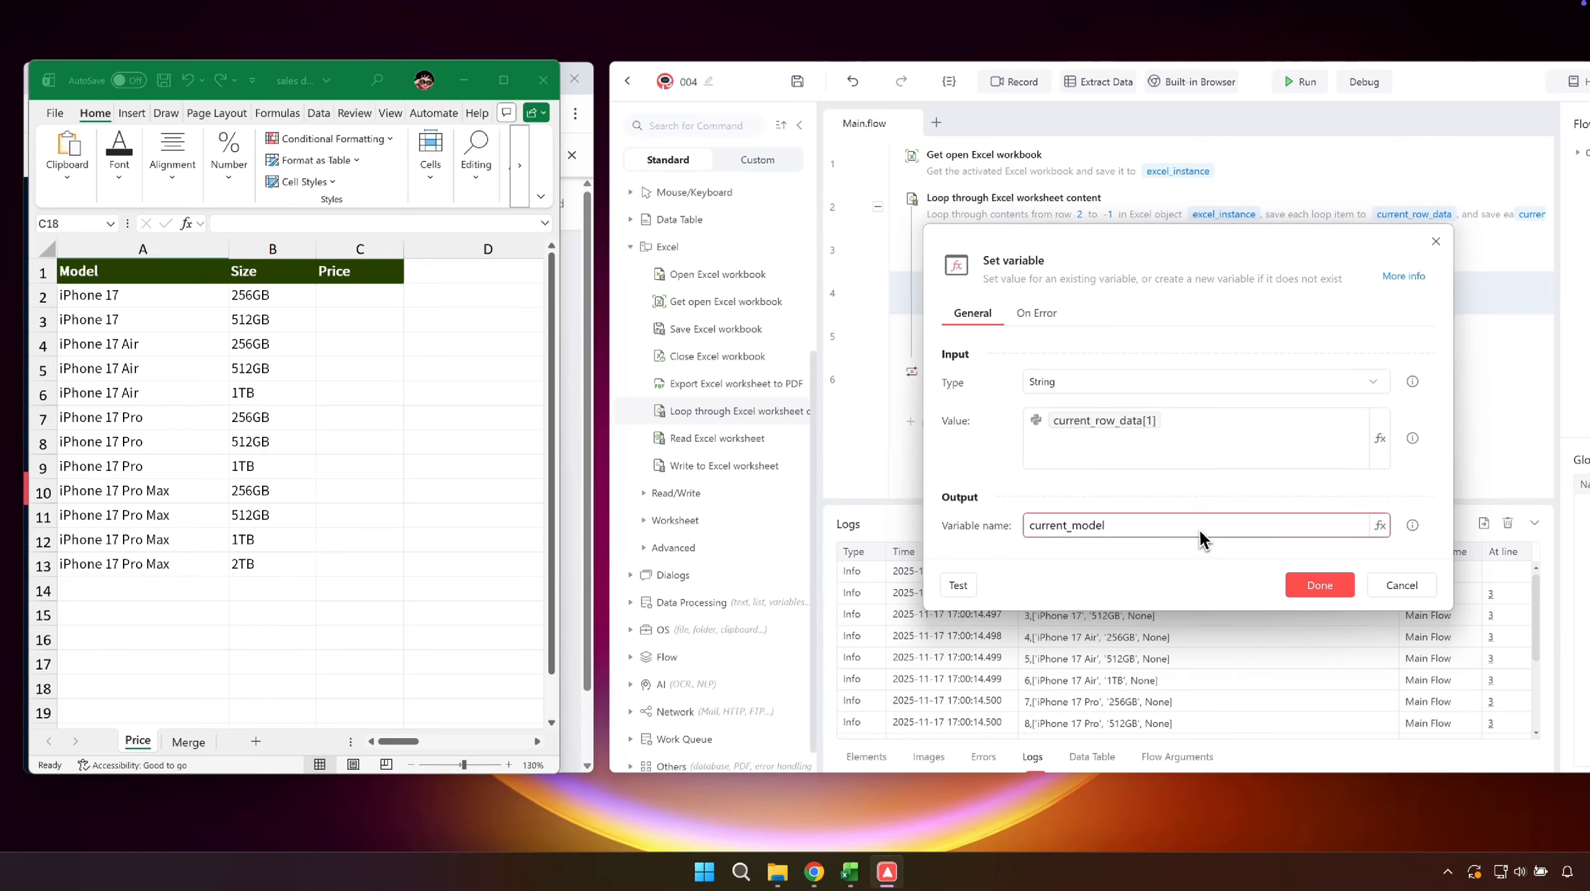
pyautogui.press('BackSpace')
pyautogui.press('BackSpace')
pyautogui.press('BackSpace')
pyautogui.press('BackSpace')
pyautogui.press('BackSpace')
pyautogui.write('size')
pyautogui.click(1316, 582)
pyautogui.hotkey('ctrl', 's')
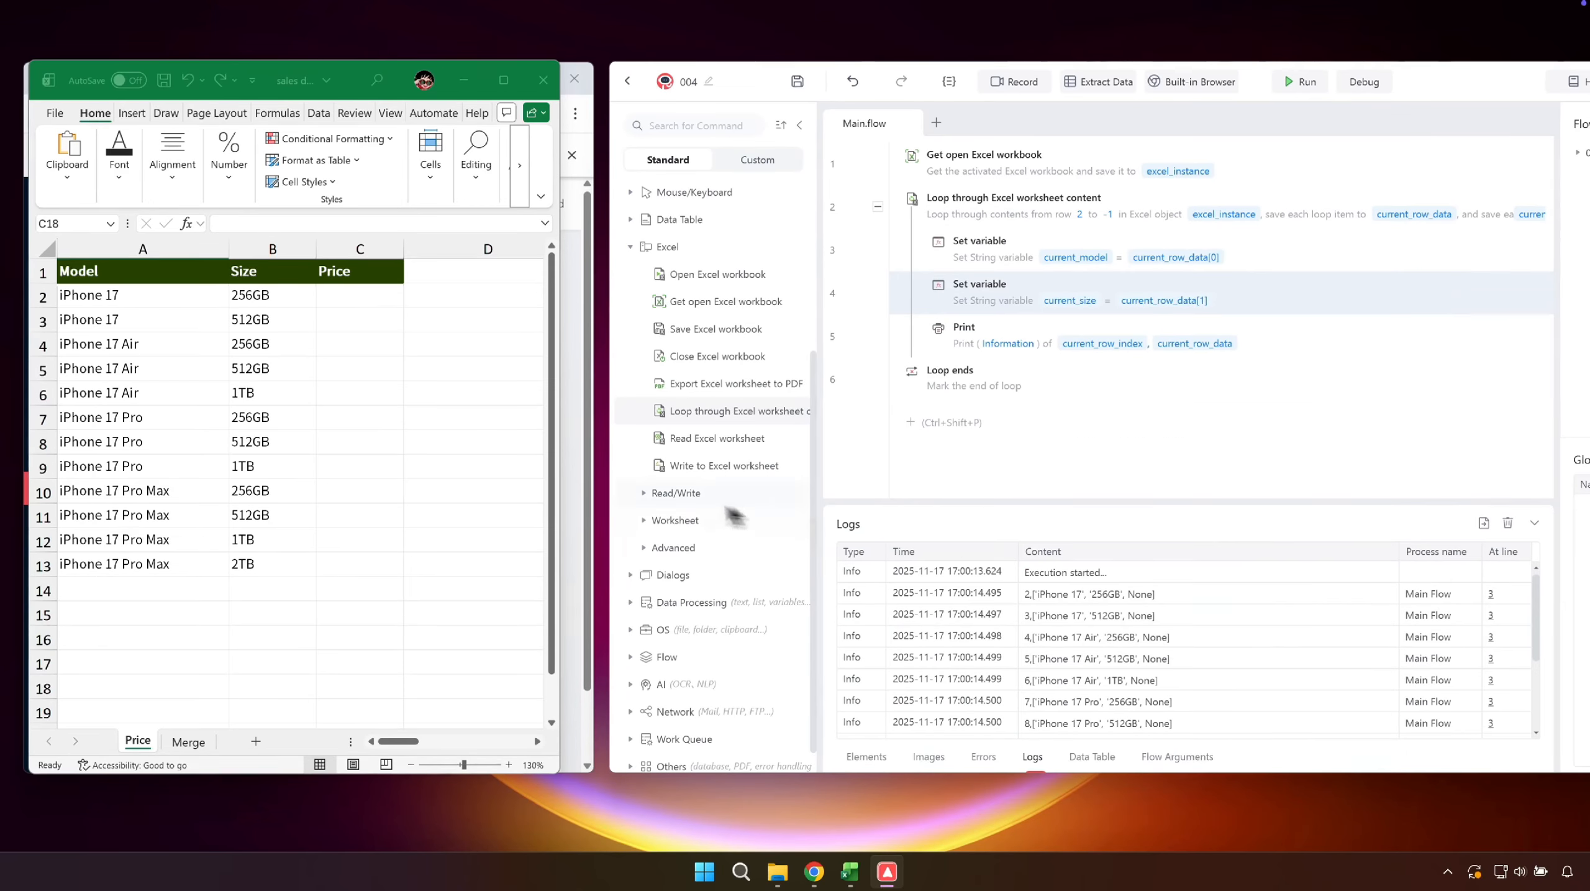
# - With the price query page in view, add a Get specified webpage command for Google Chrome, move it to the flow's first line and save
pyautogui.click(574, 487)
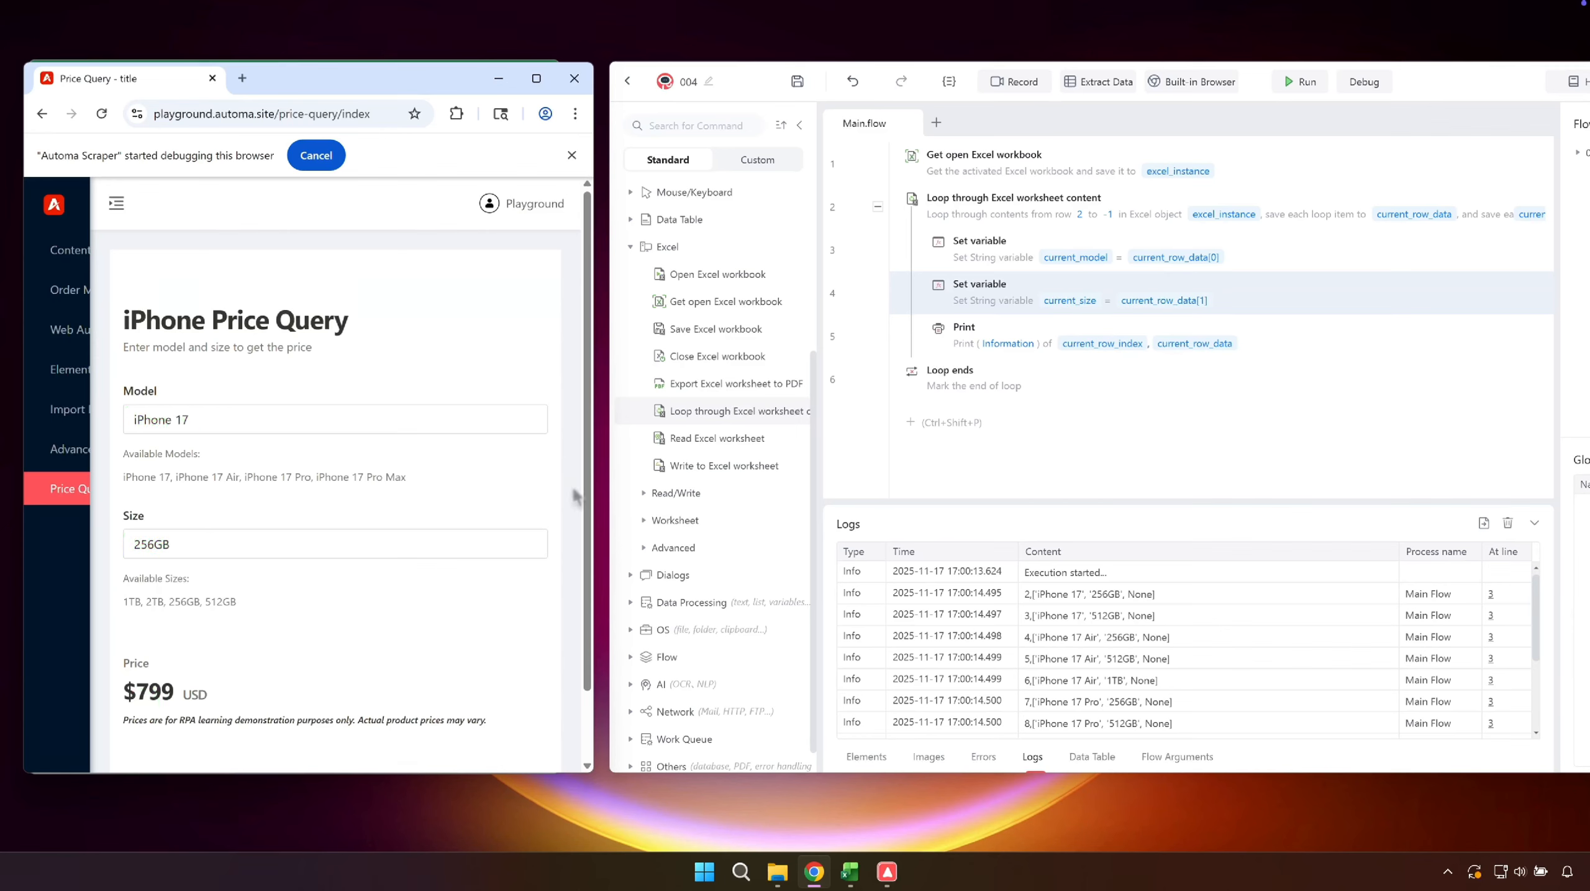
pyautogui.click(969, 420)
pyautogui.write('get s')
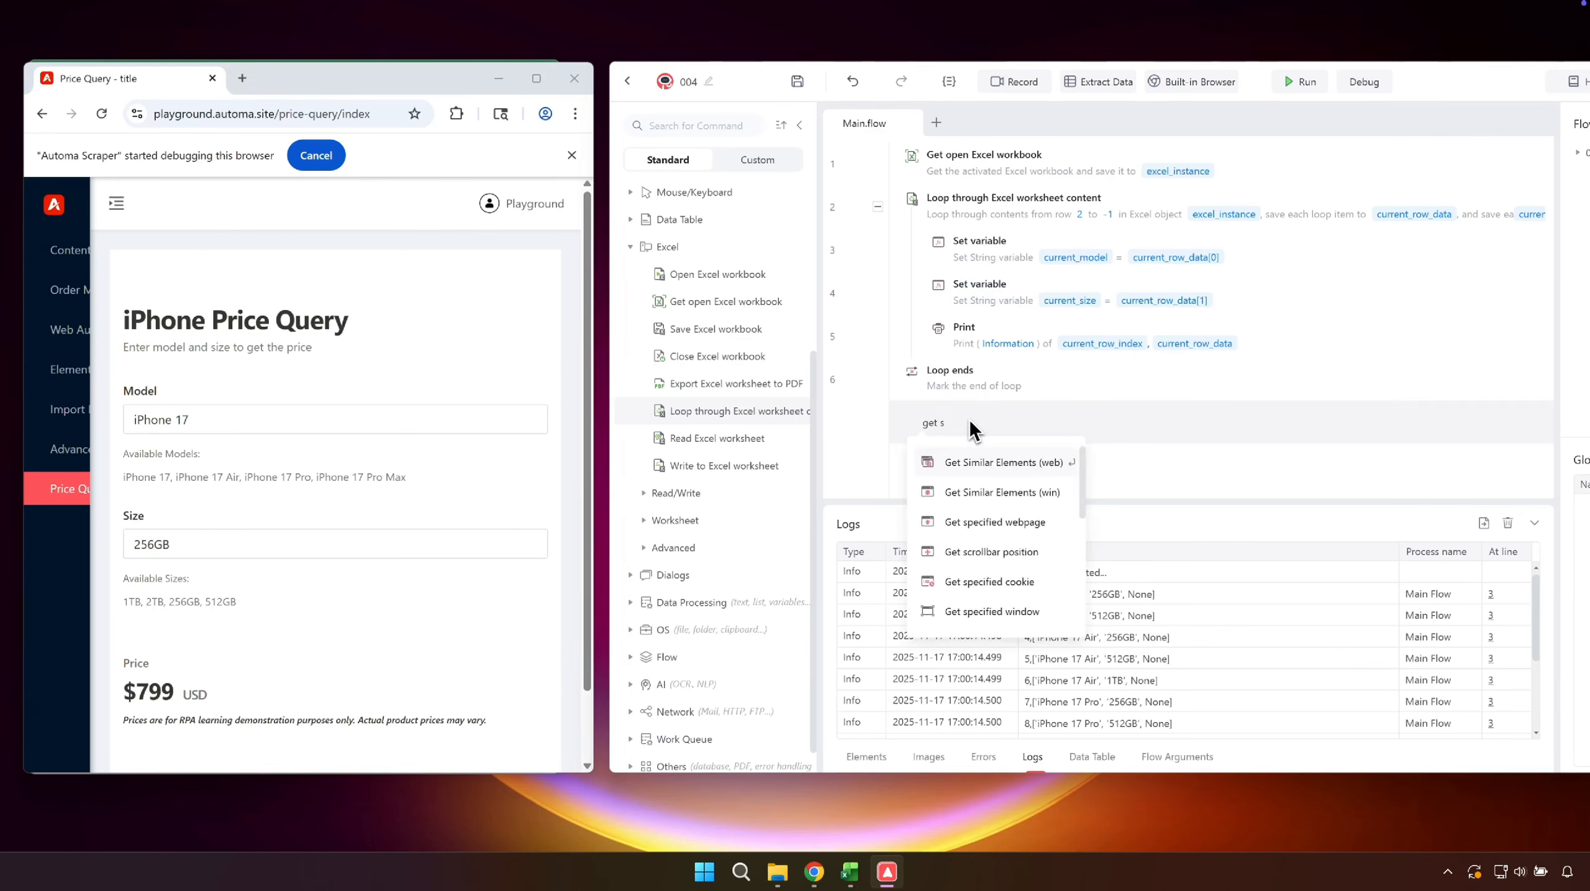
pyautogui.click(980, 520)
pyautogui.click(1116, 400)
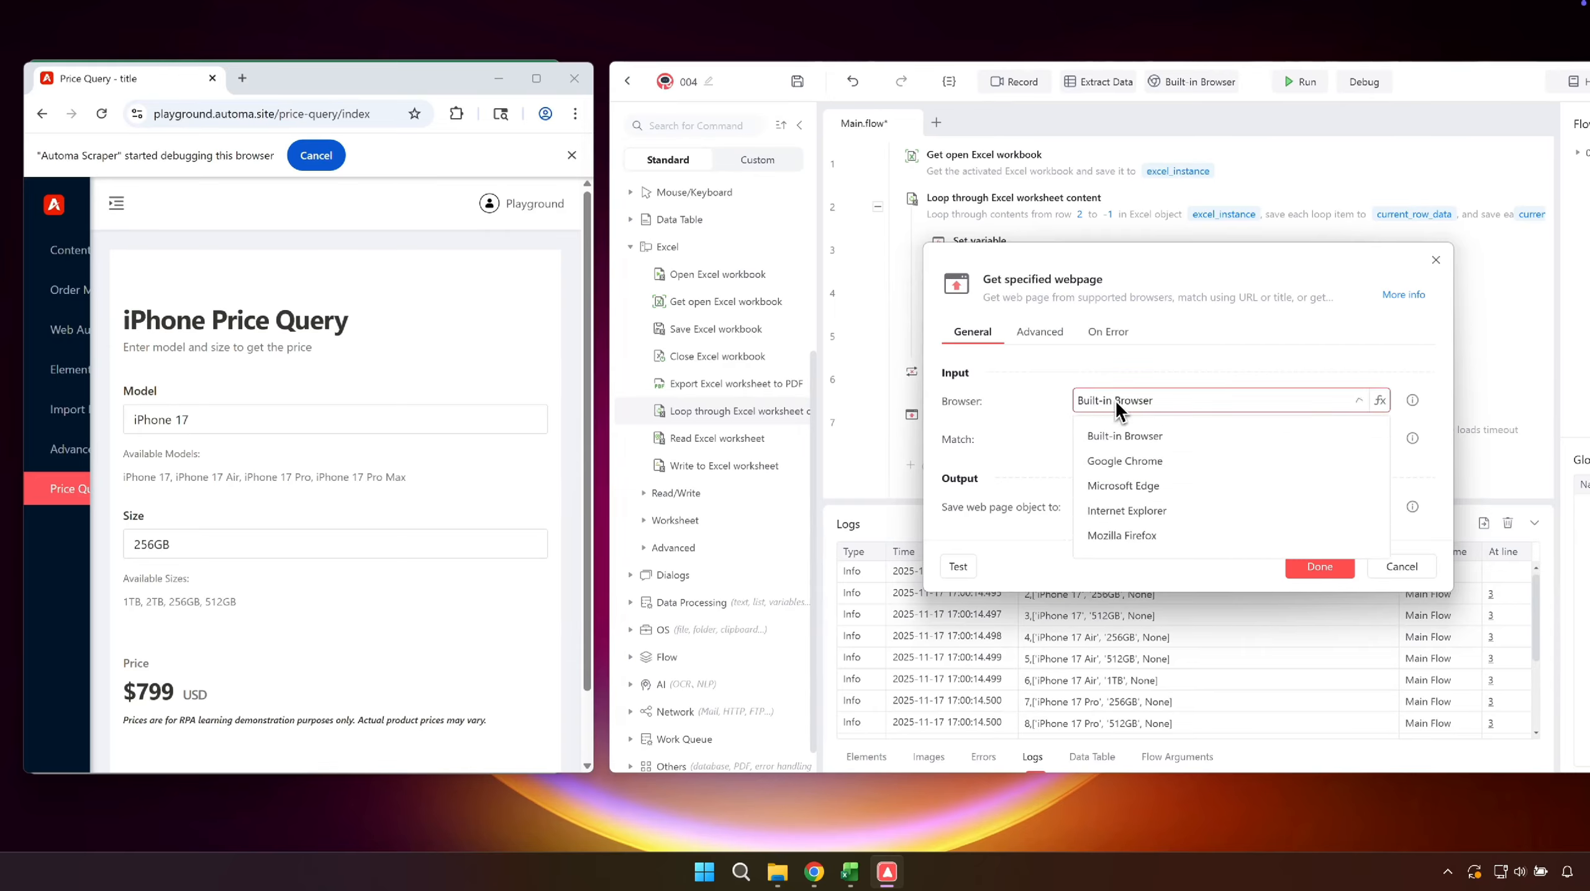
pyautogui.click(1119, 460)
pyautogui.click(1304, 565)
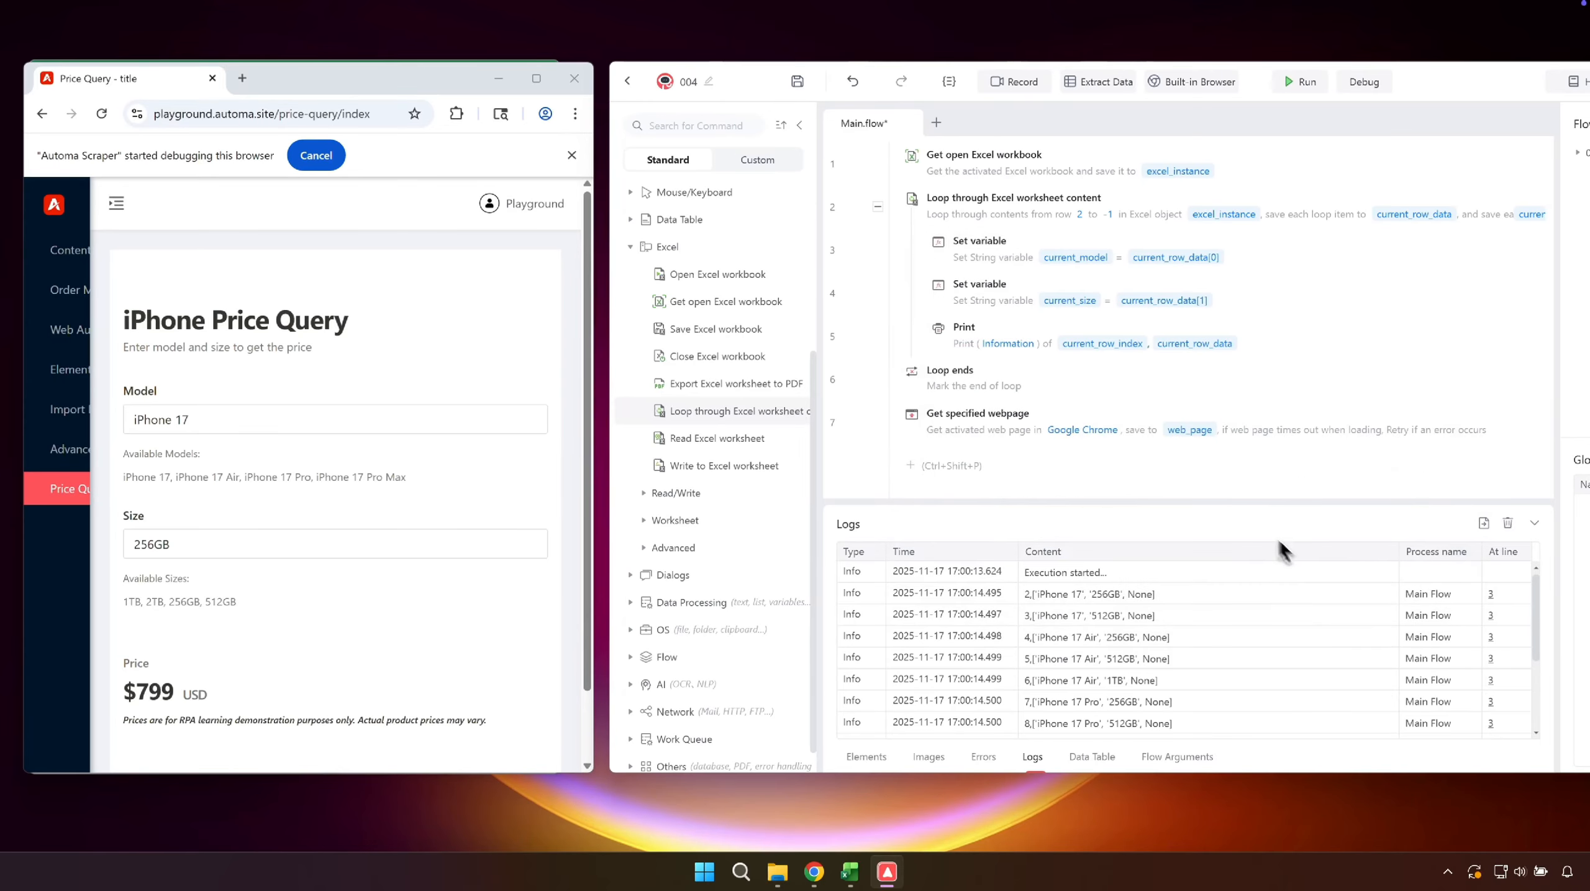
pyautogui.moveTo(1132, 428); pyautogui.dragTo(1090, 162)
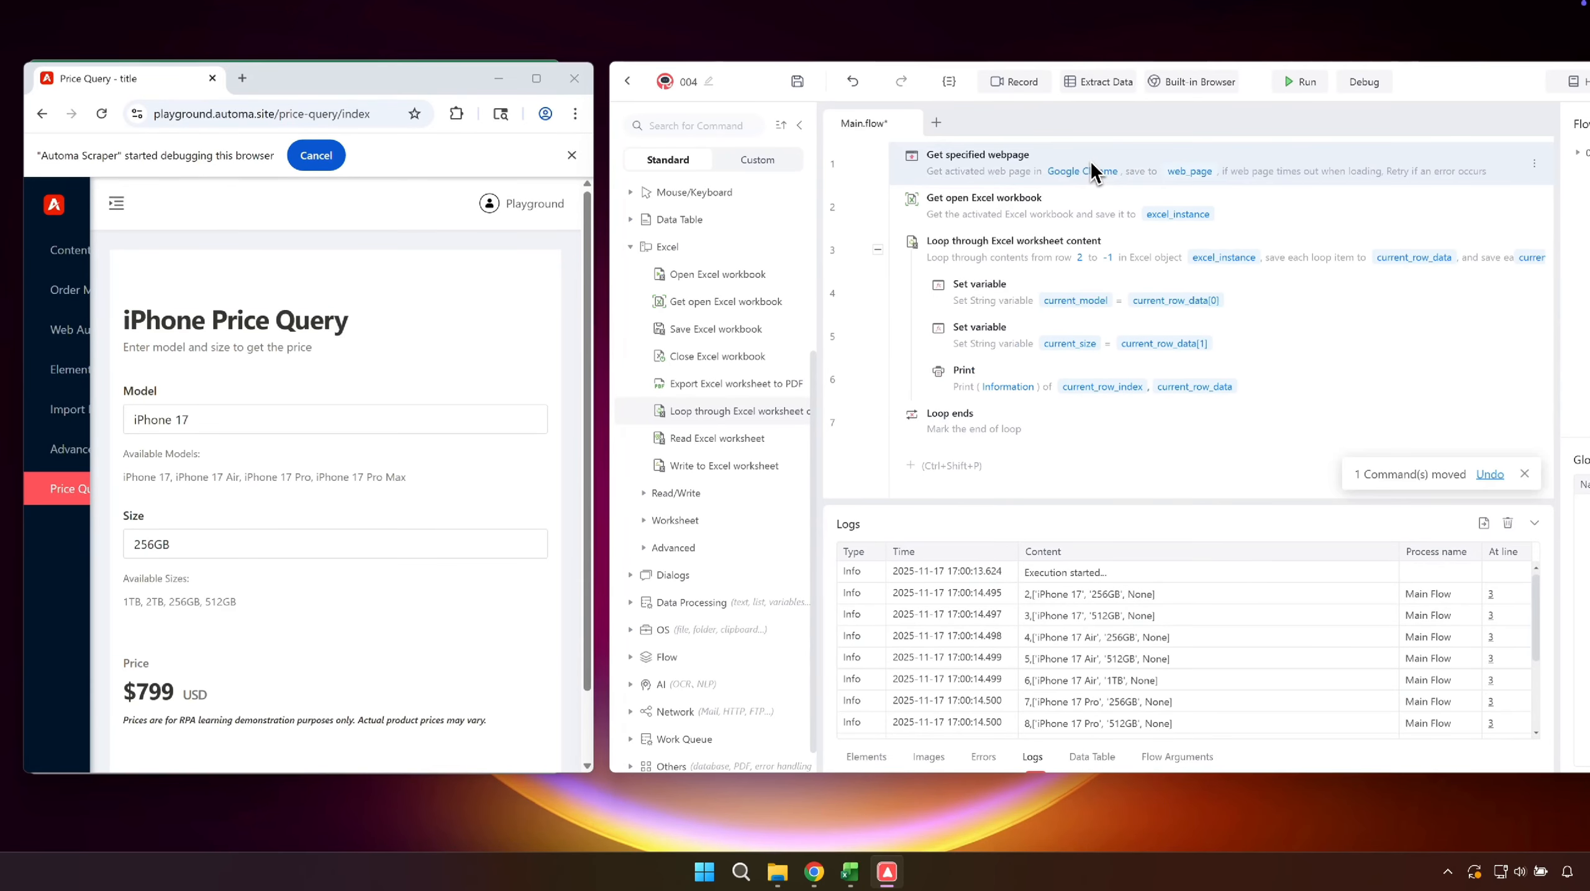
pyautogui.hotkey('ctrl', 's')
# - Capture the Model input box on the price query page as an element named playground_query_model
pyautogui.click(872, 755)
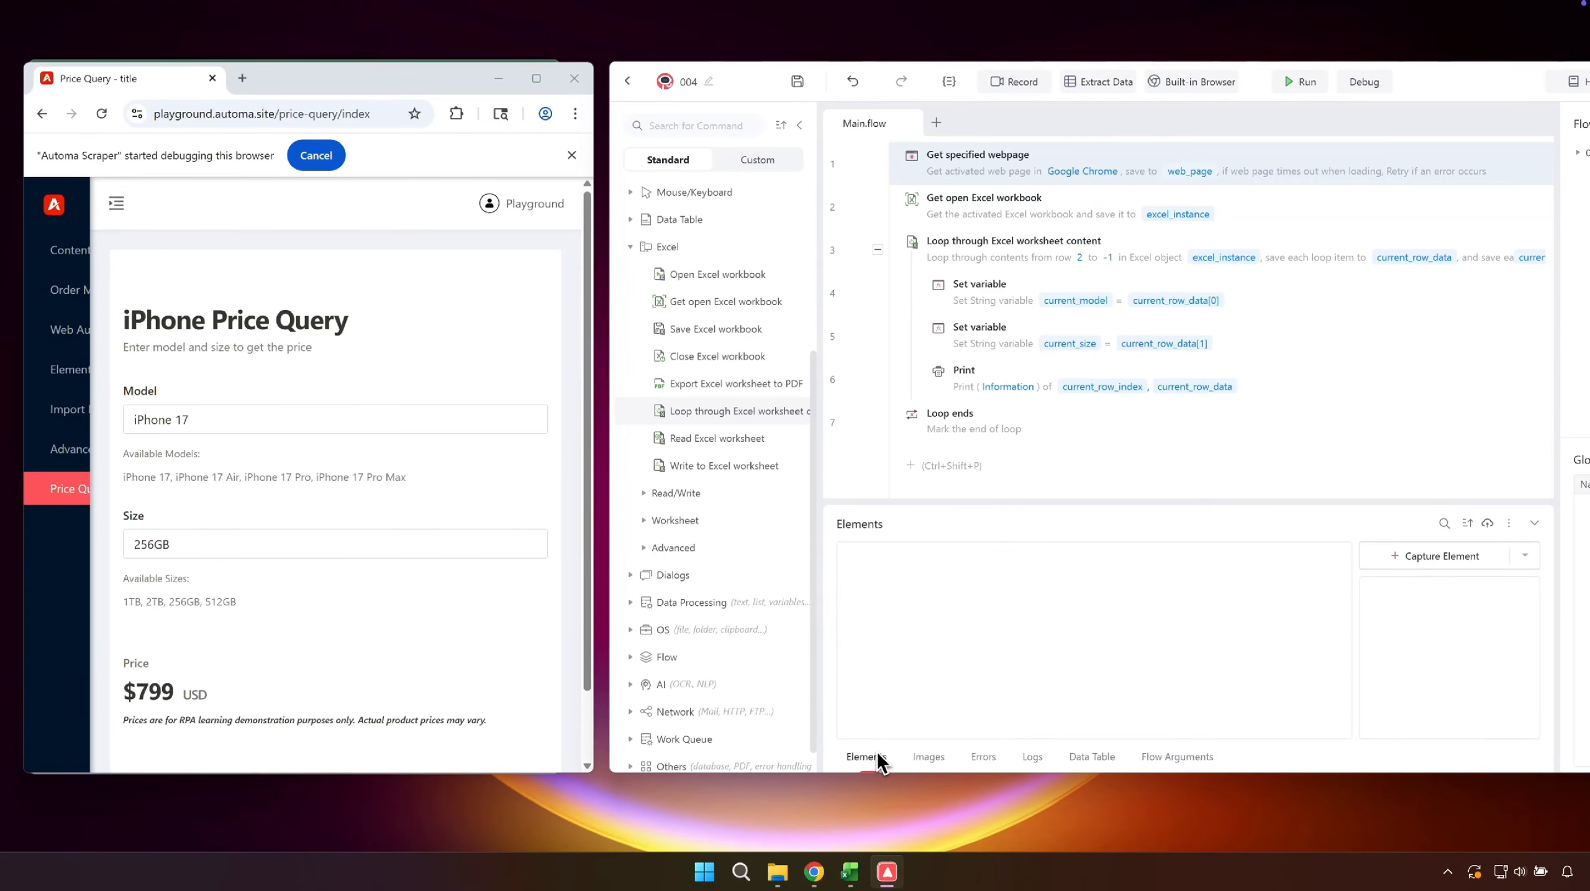
pyautogui.click(1402, 563)
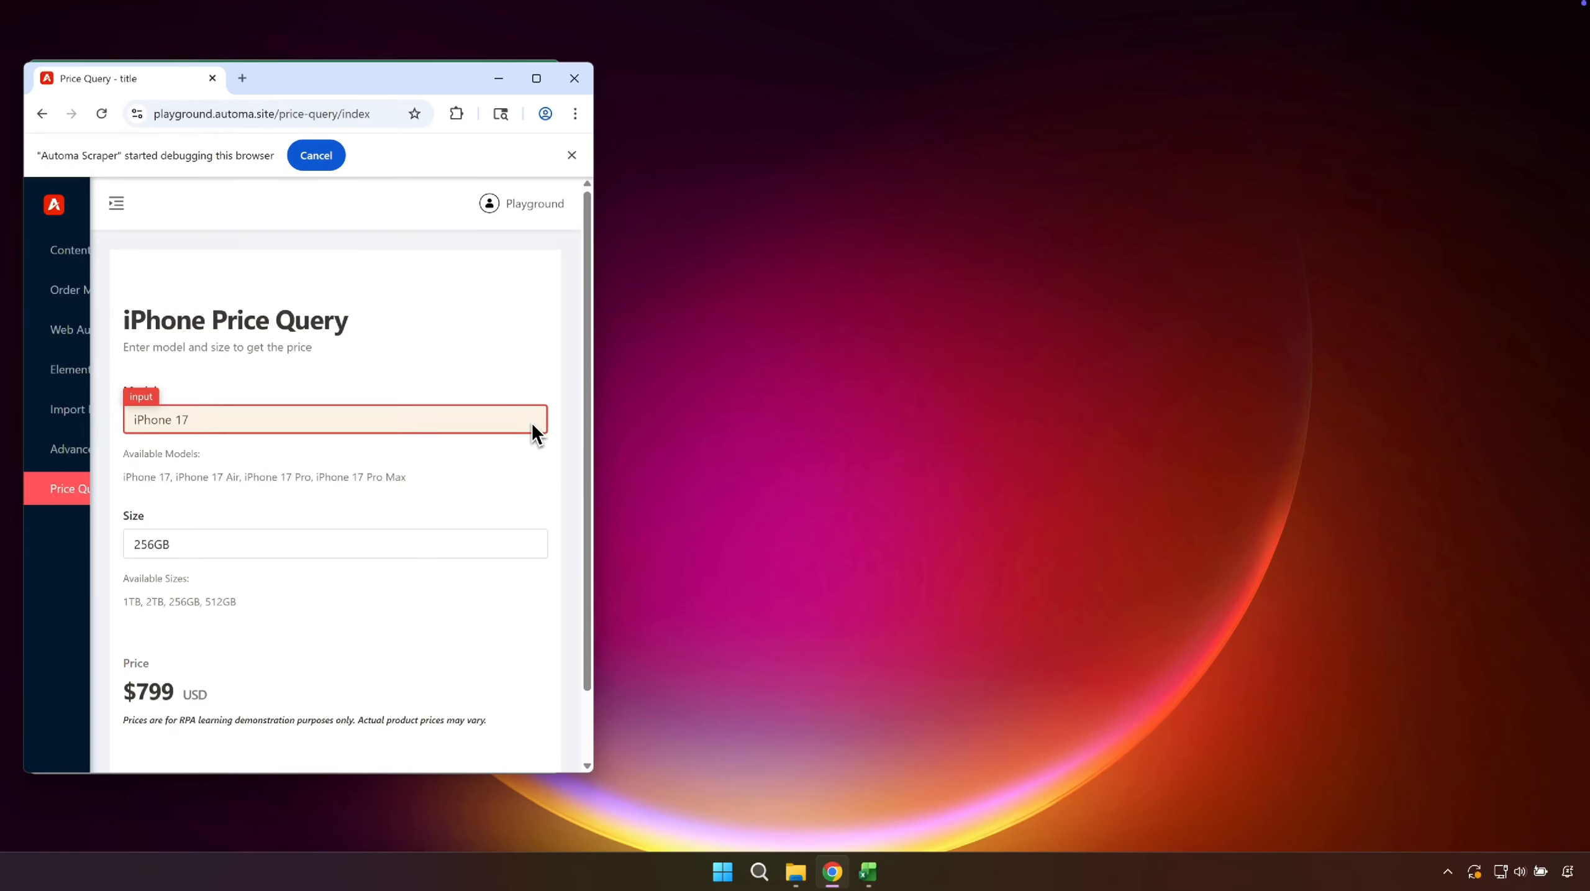
pyautogui.click(532, 424)
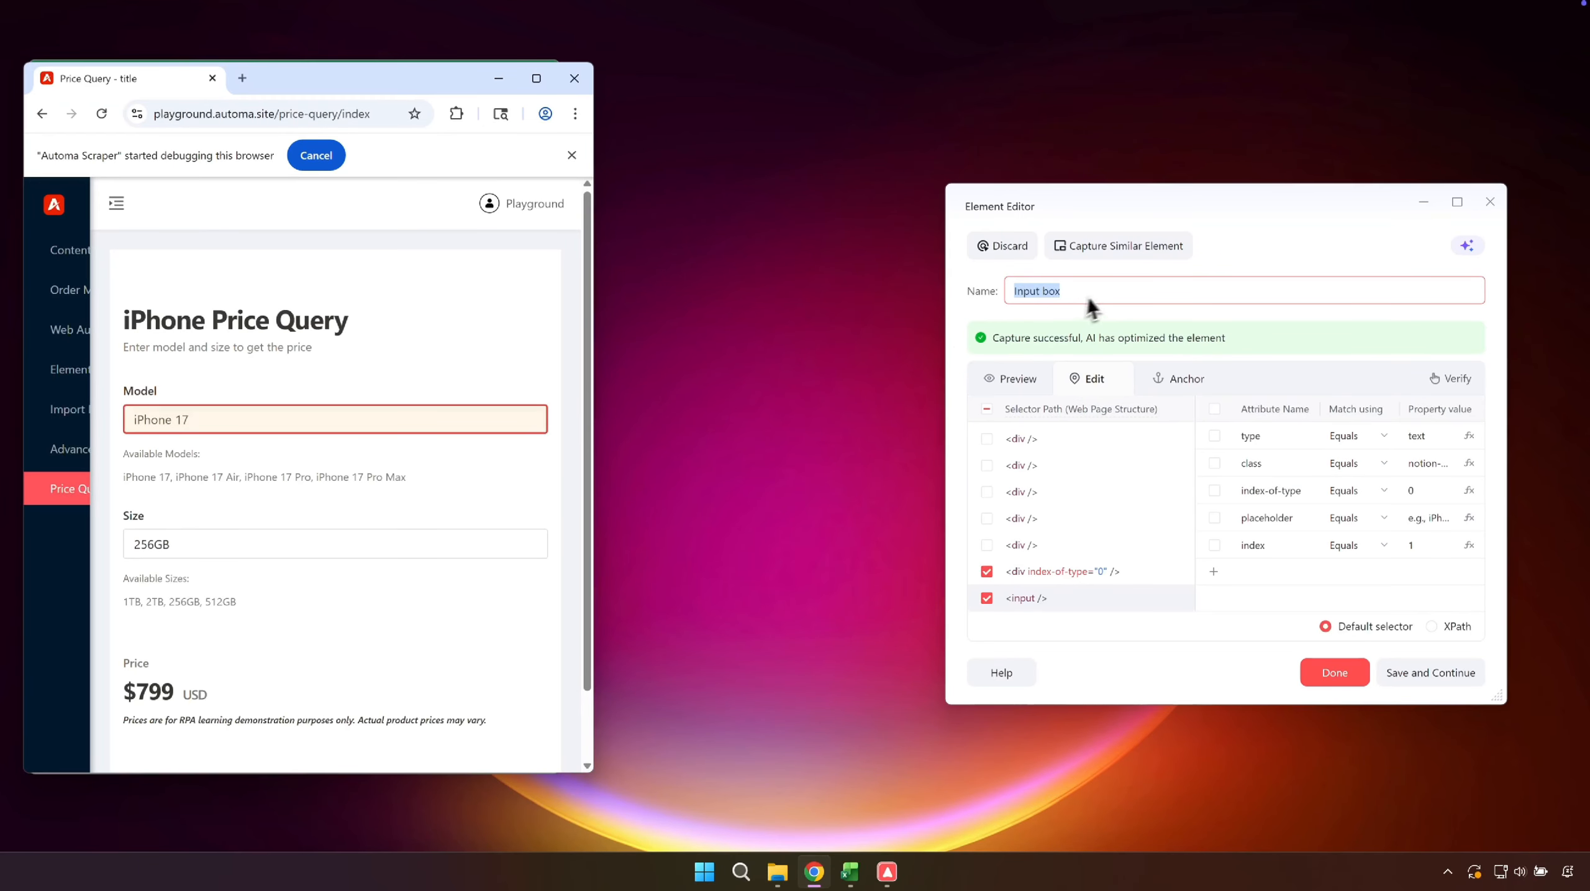
pyautogui.hotkey('ctrl', 'v')
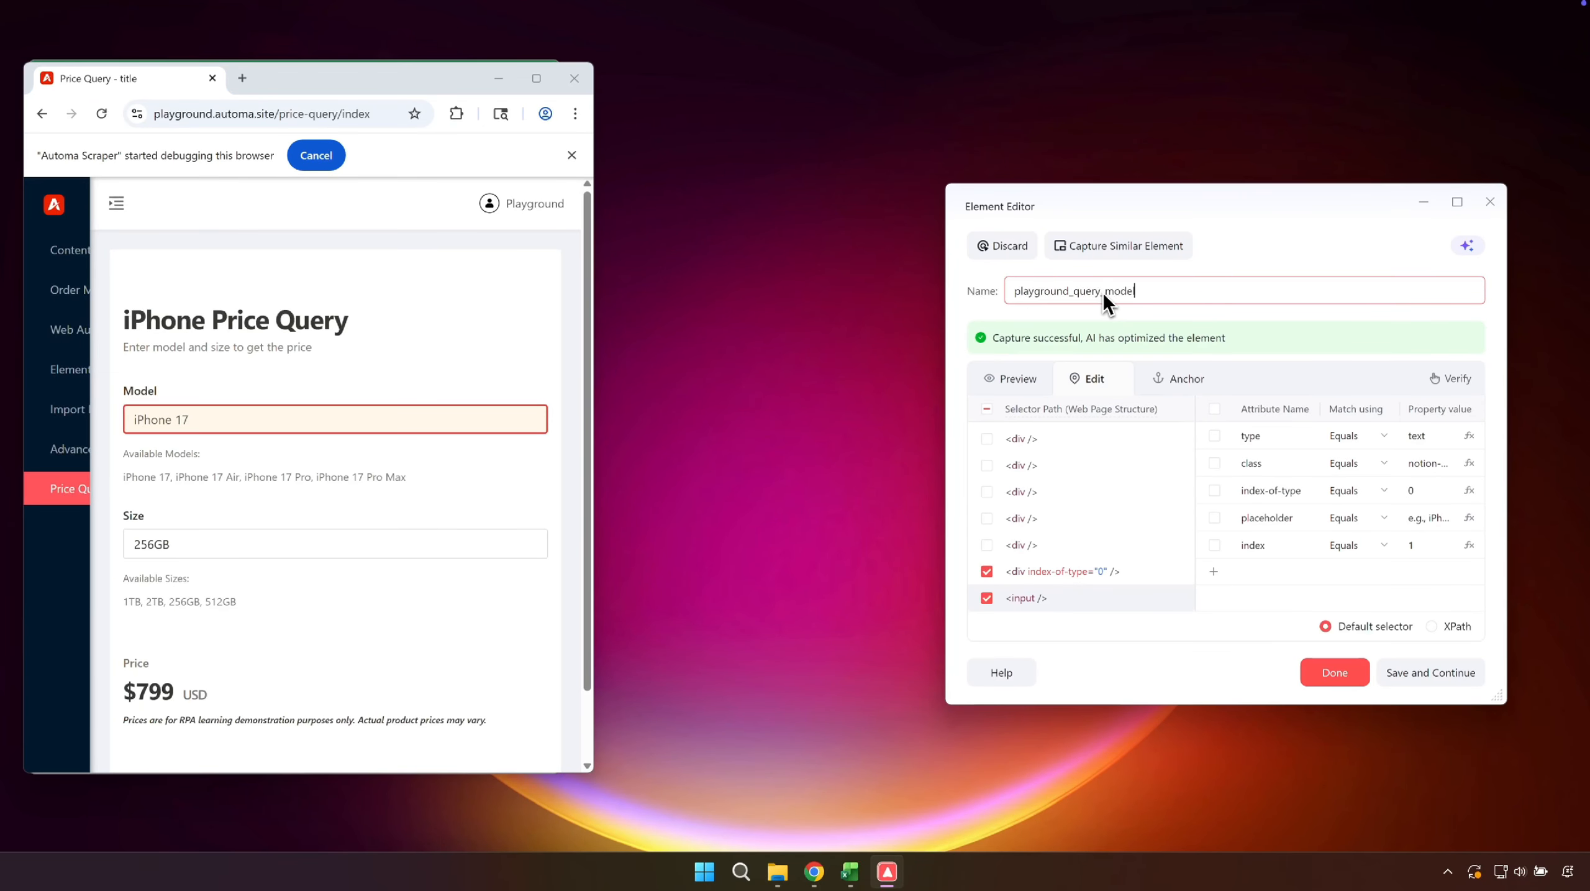
pyautogui.click(1403, 671)
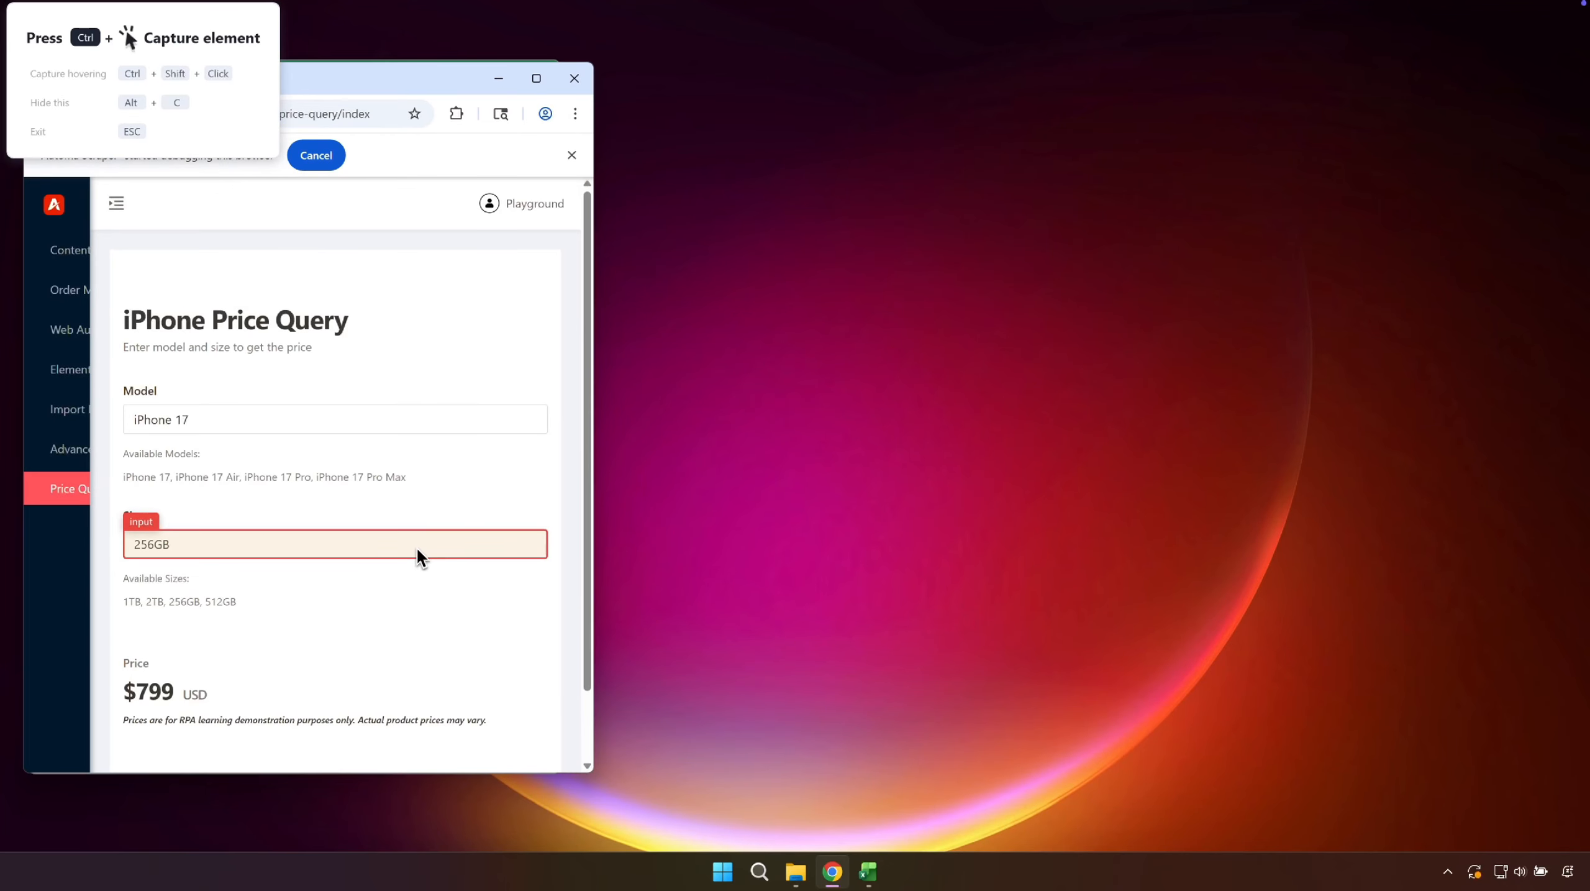
# - Capture the Size input box on the price query page as an element named playground_query_size
pyautogui.keyDown('ctrl'); pyautogui.click(416, 547); pyautogui.keyUp('ctrl')
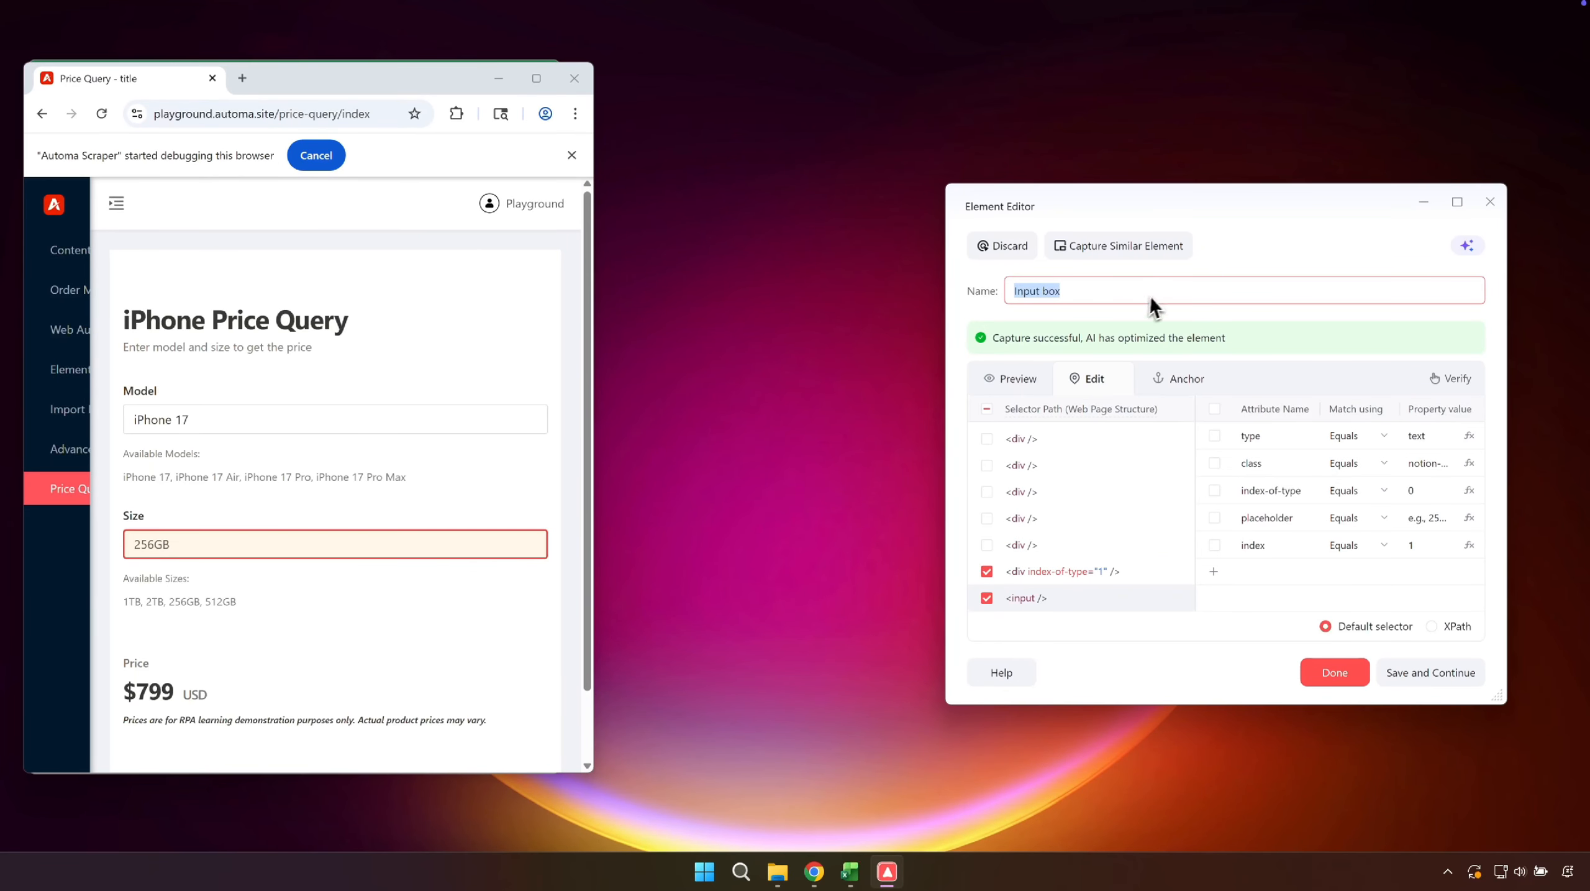
pyautogui.hotkey('ctrl', 'v')
pyautogui.click(1408, 672)
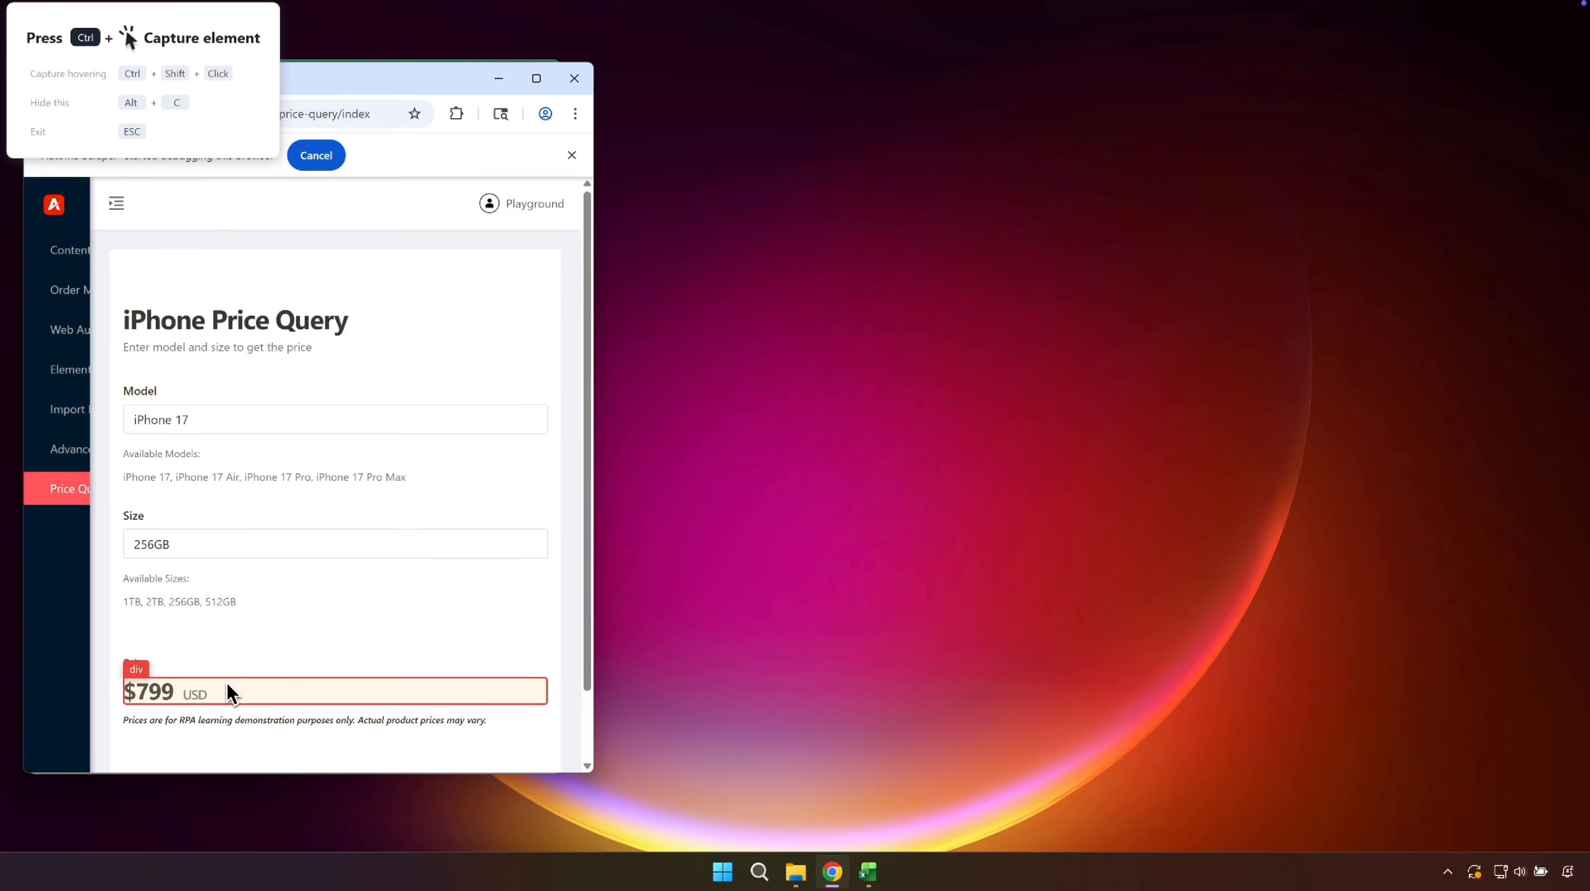
# - Capture the displayed price value as an element named playground_query_price and finish capturing
pyautogui.keyDown('ctrl'); pyautogui.click(227, 683); pyautogui.keyUp('ctrl')
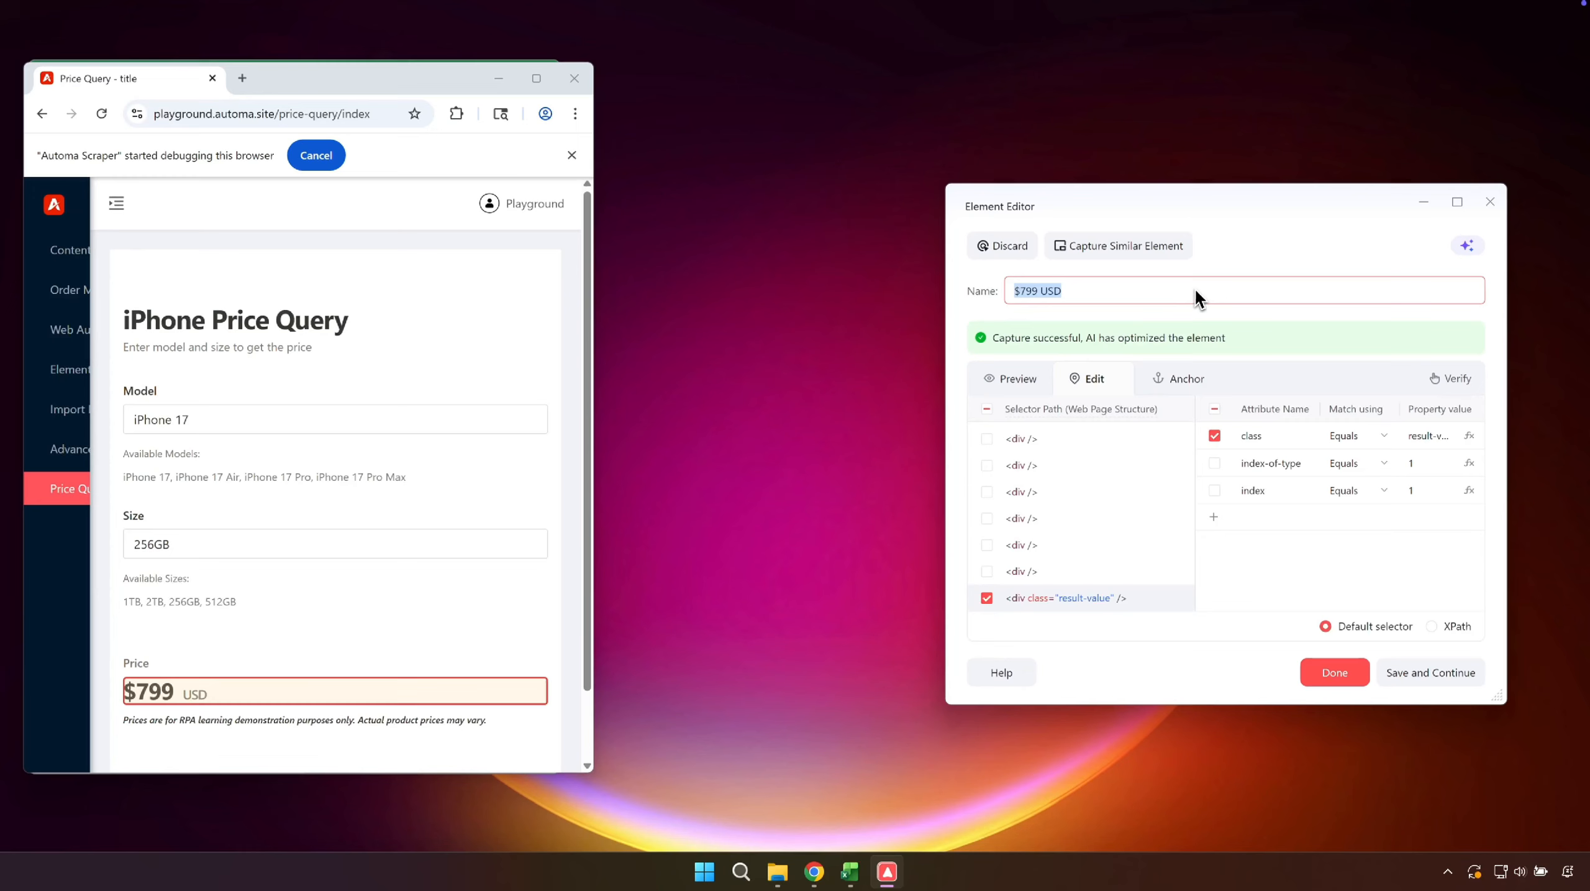
pyautogui.hotkey('ctrl', 'v')
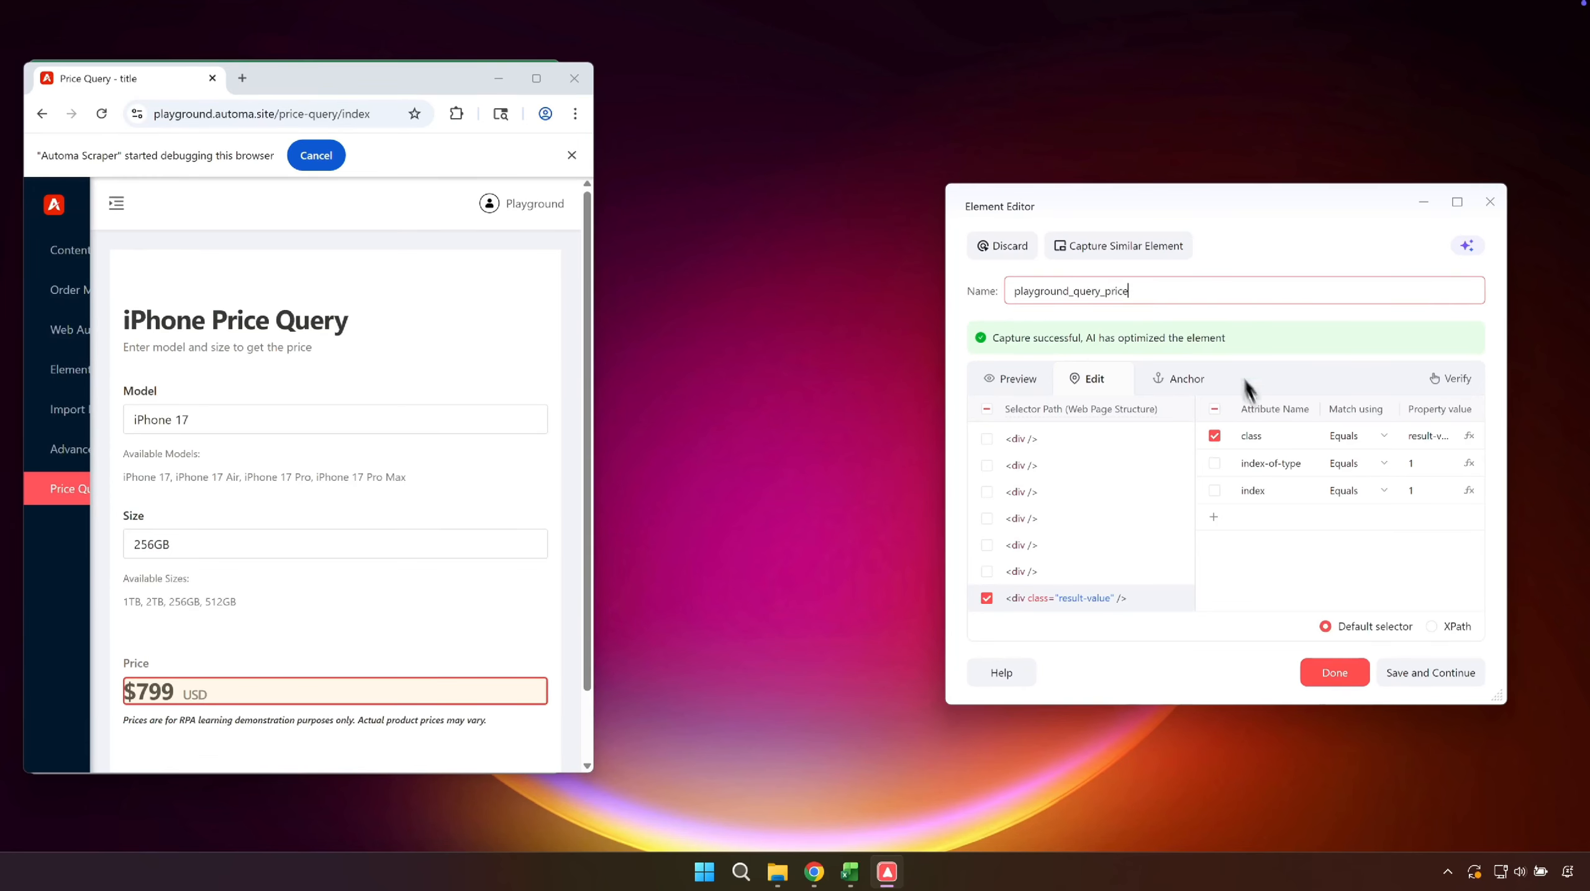
pyautogui.click(1333, 666)
# - Below the second Set variable, add a Fill text field (web) command that enters current_model into playground_query_model
pyautogui.click(891, 356)
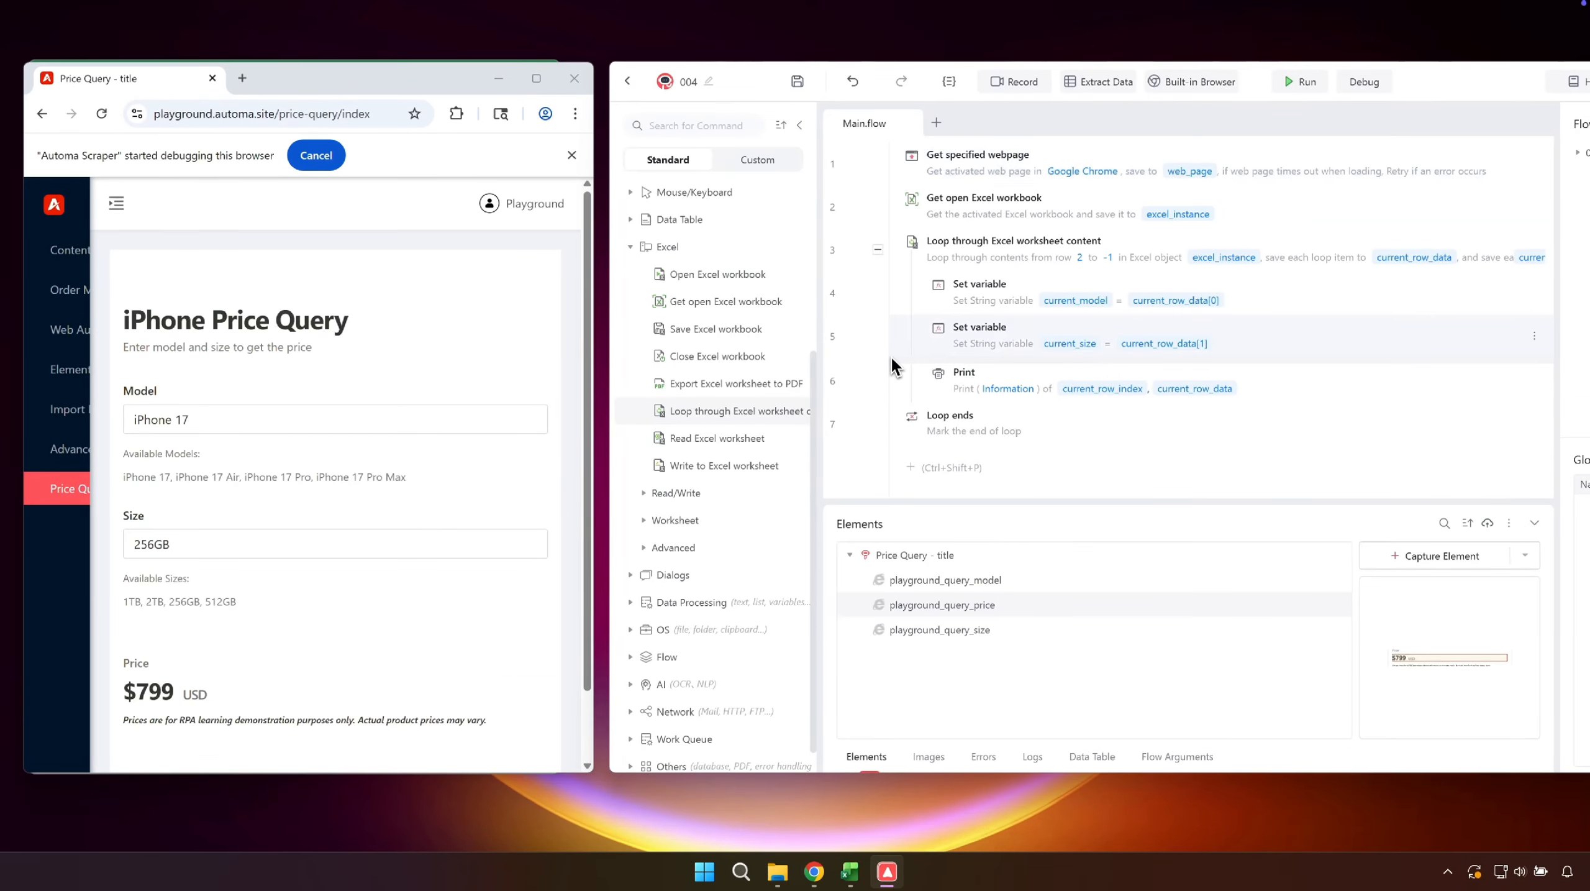
pyautogui.write('fill')
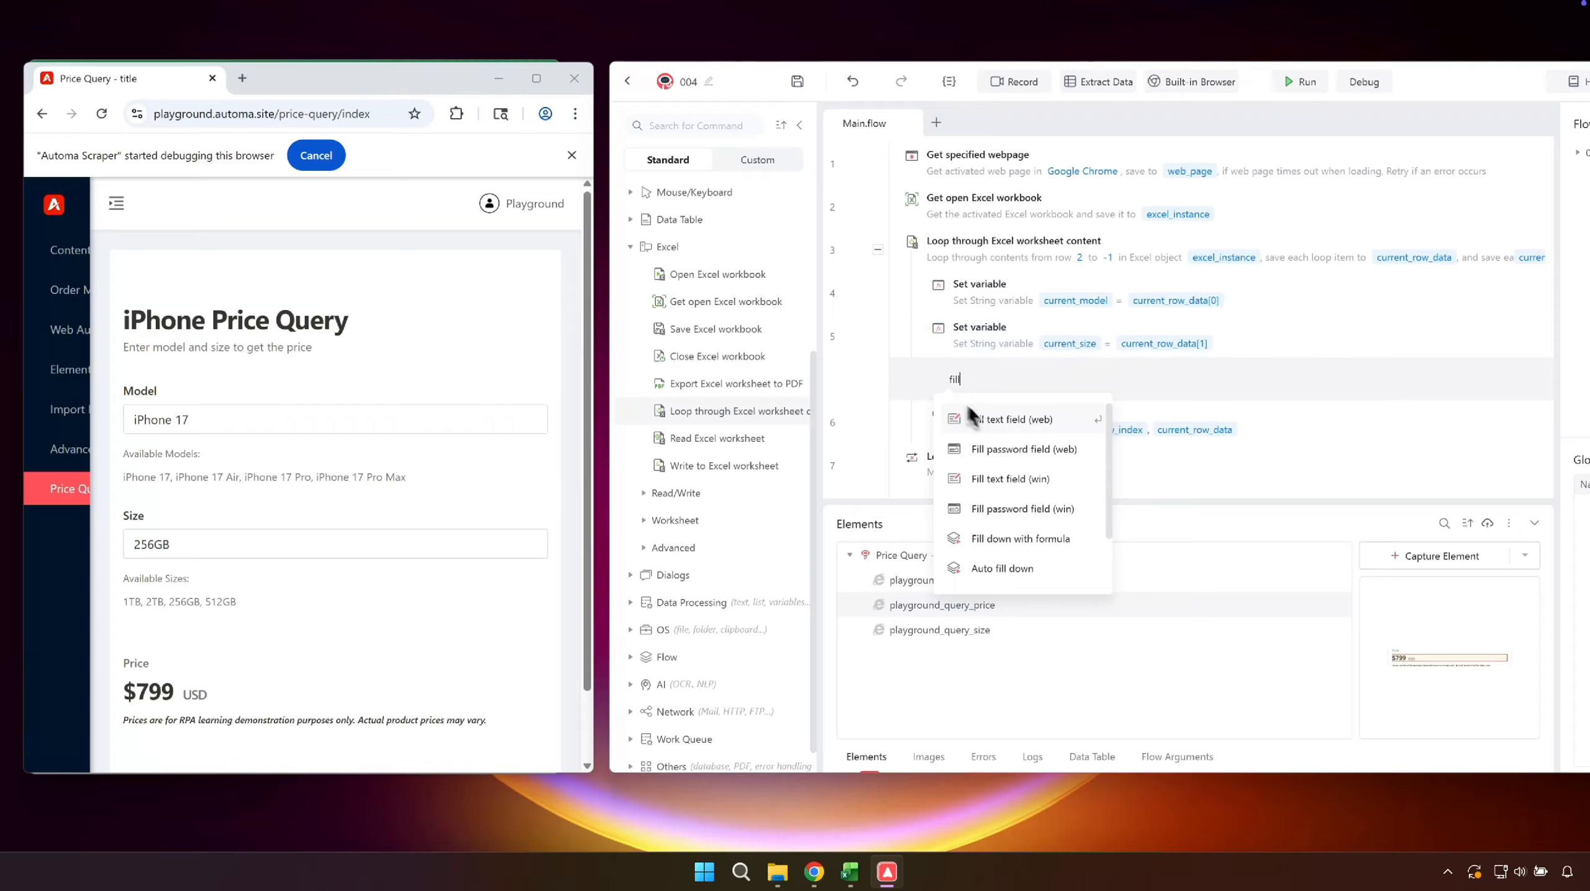
pyautogui.click(995, 420)
pyautogui.click(1329, 397)
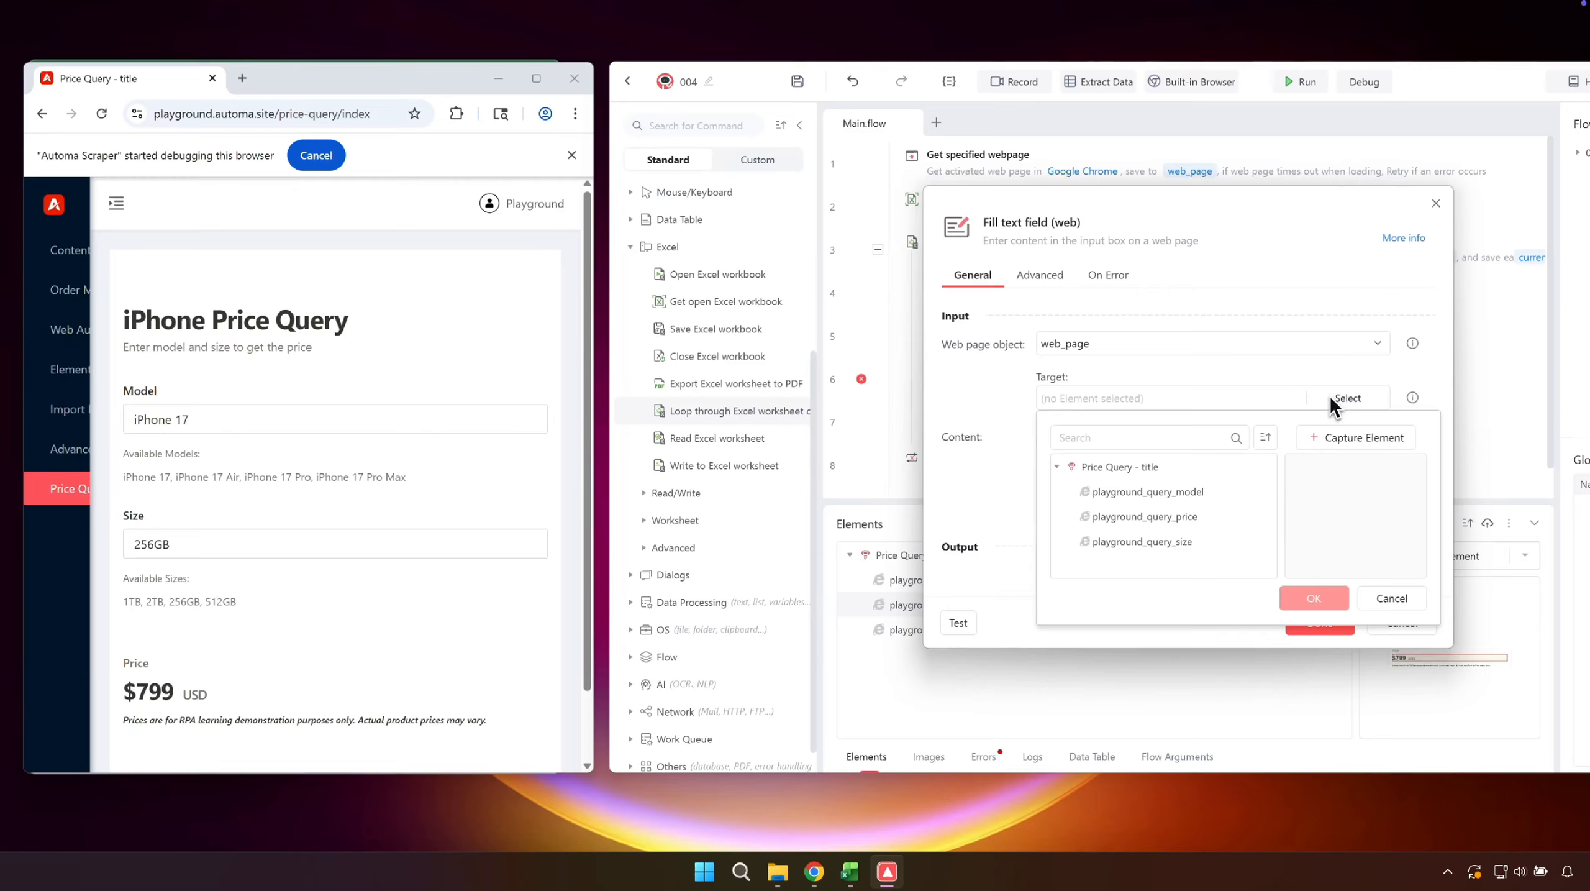
pyautogui.click(1189, 493)
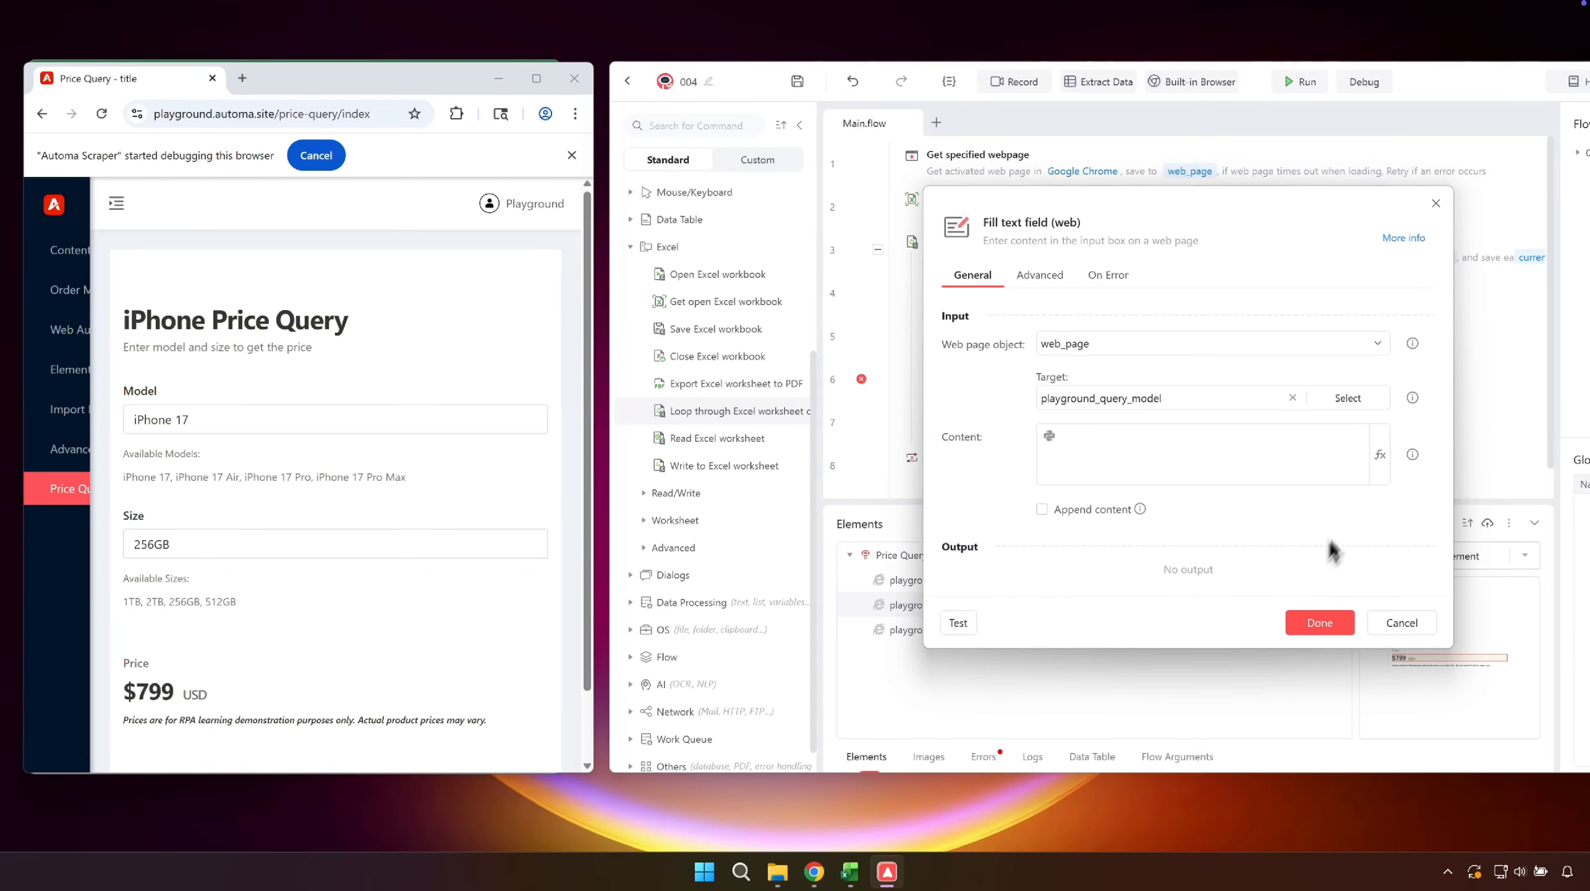
pyautogui.click(1377, 465)
pyautogui.click(1204, 584)
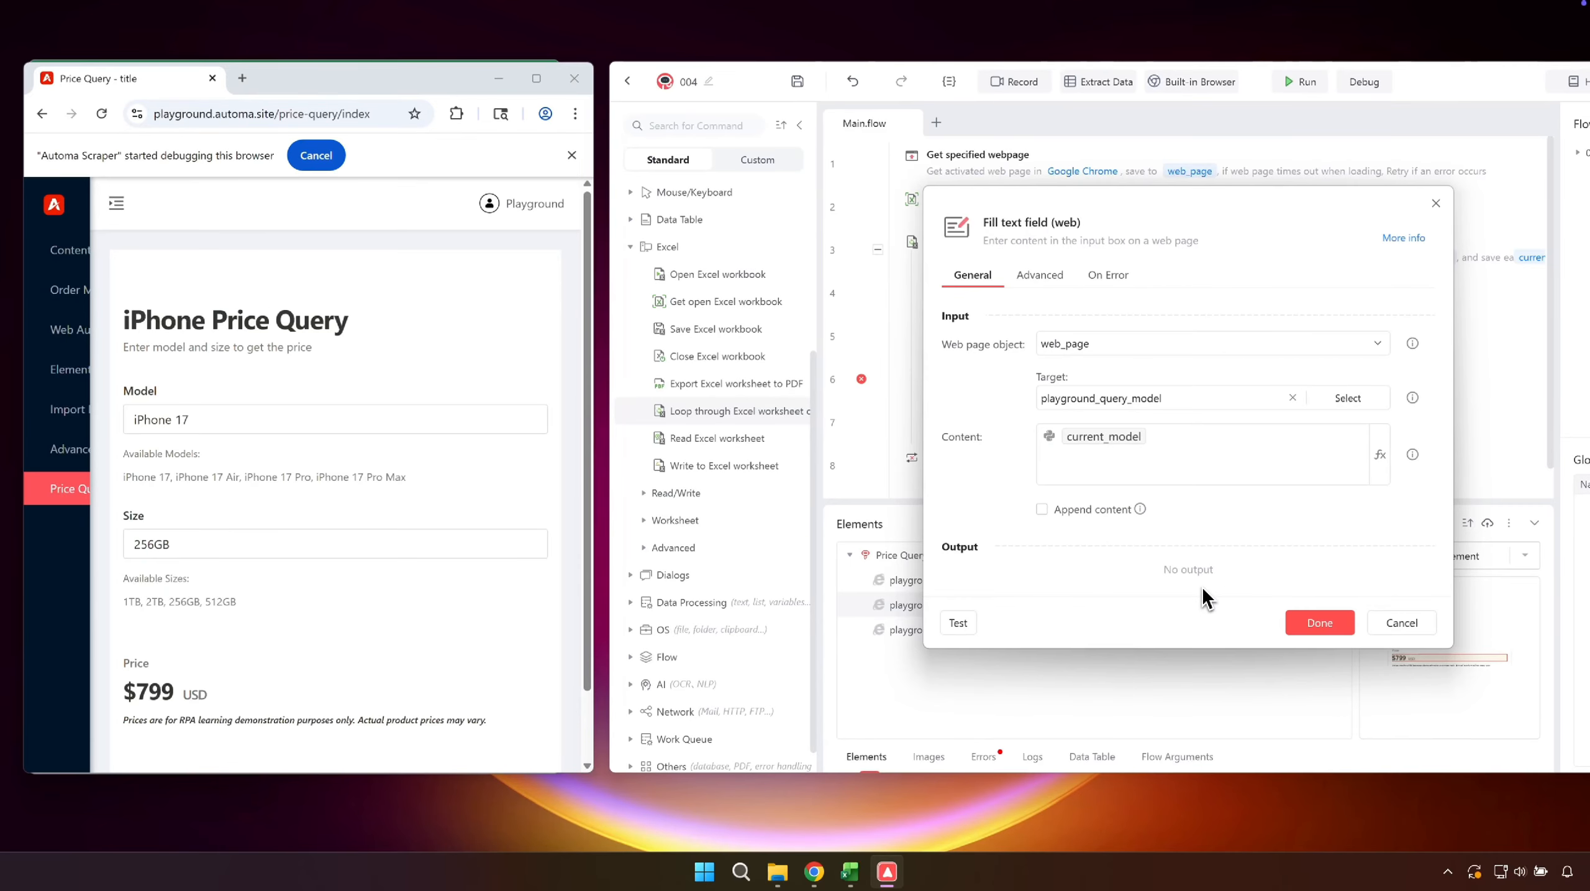
# - Set the Fill text field command's input mode to Clipboard input and confirm the command
pyautogui.click(1053, 278)
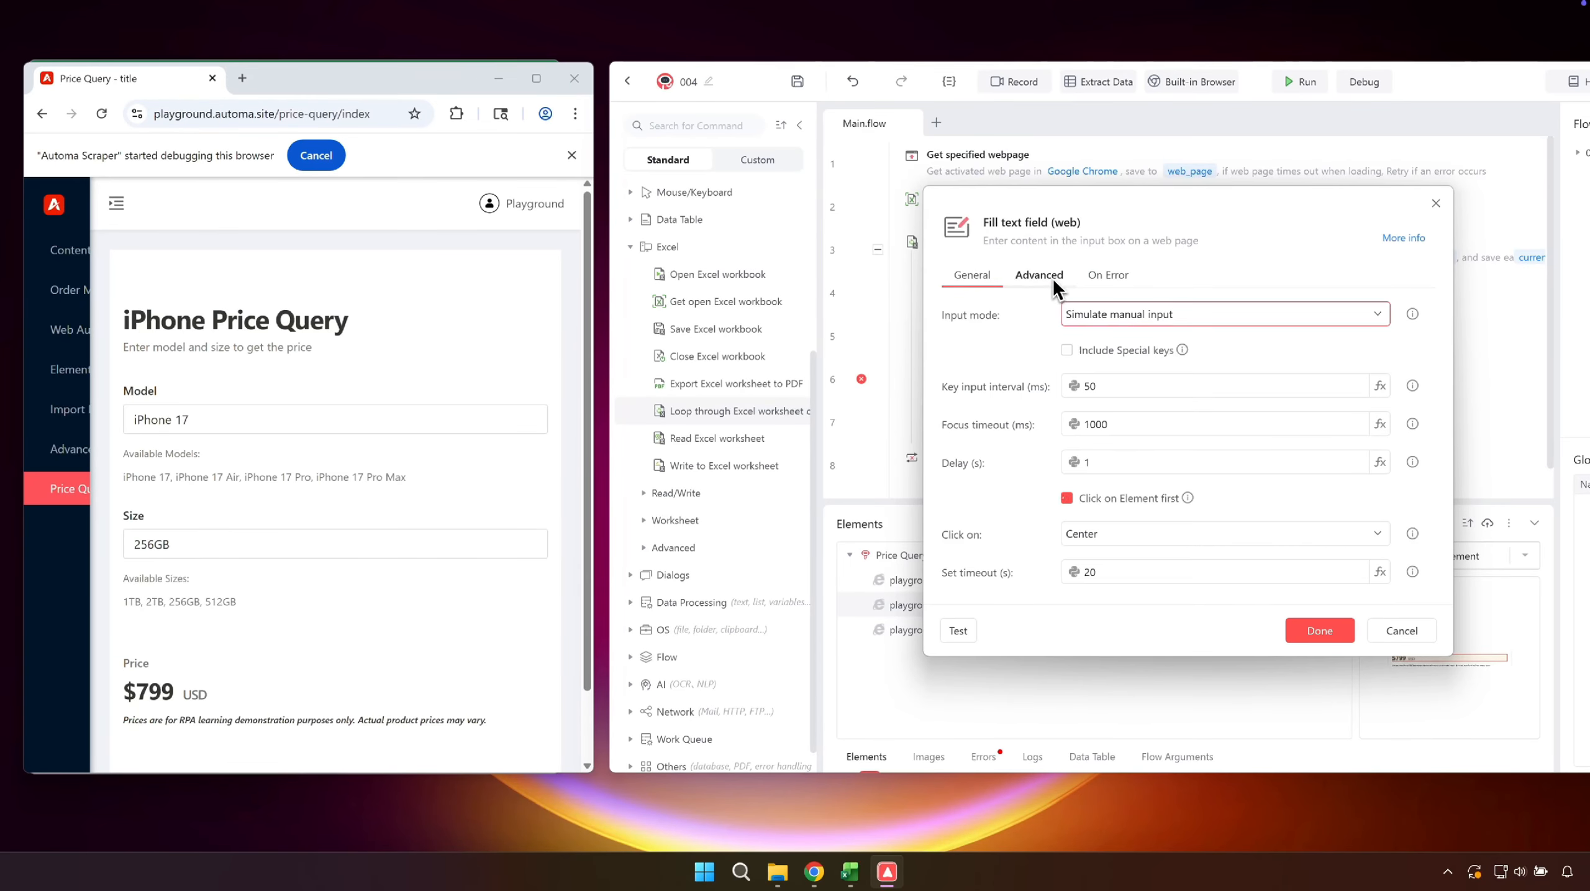
pyautogui.click(1088, 313)
pyautogui.click(1108, 371)
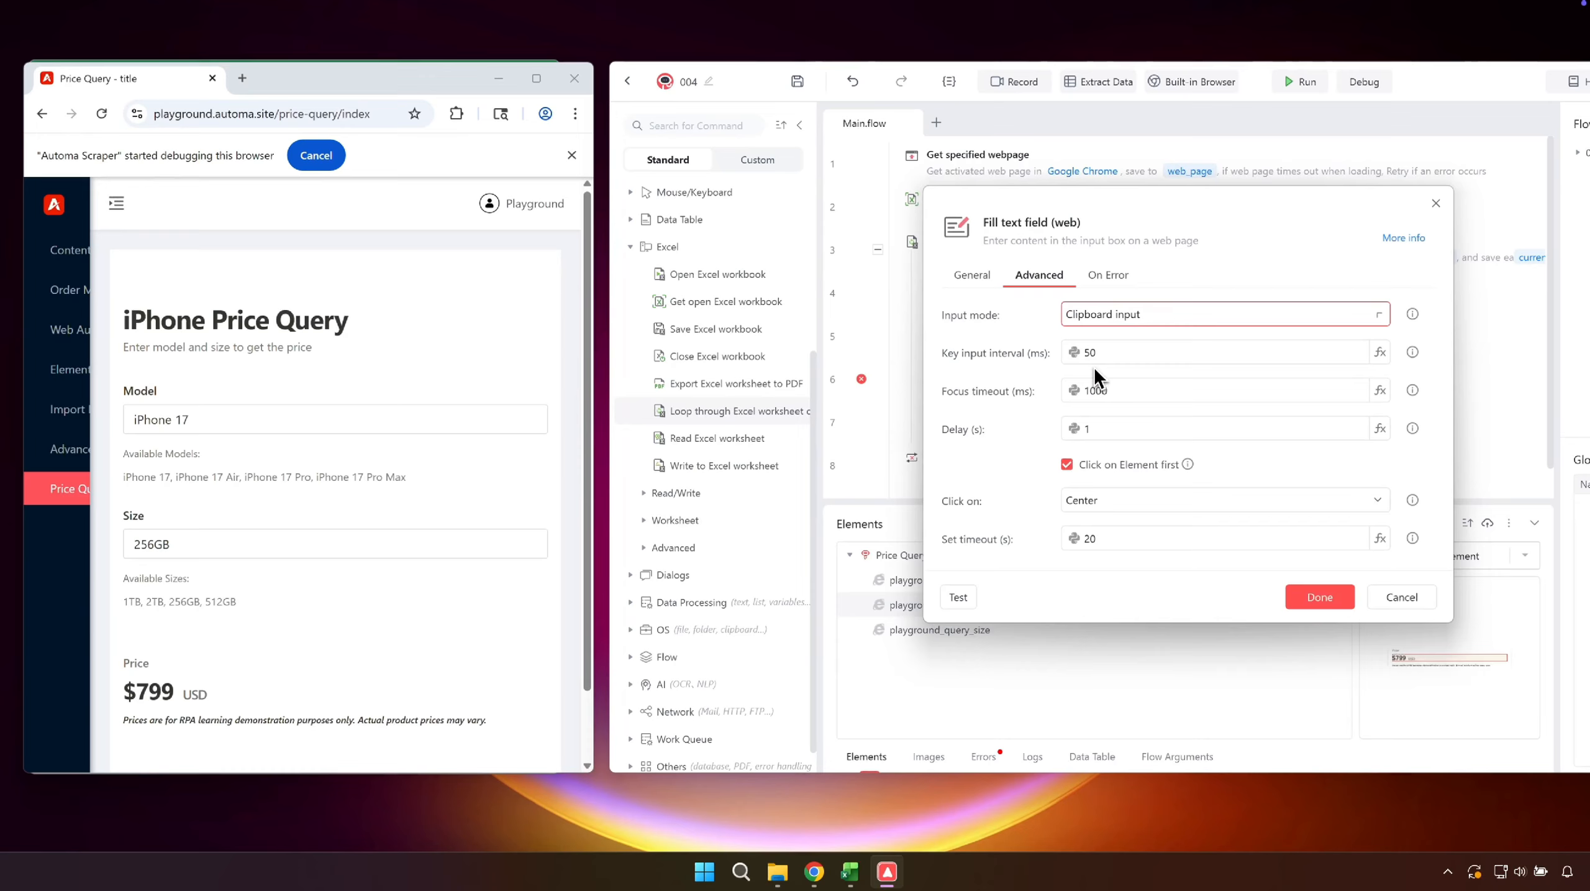
pyautogui.click(1314, 598)
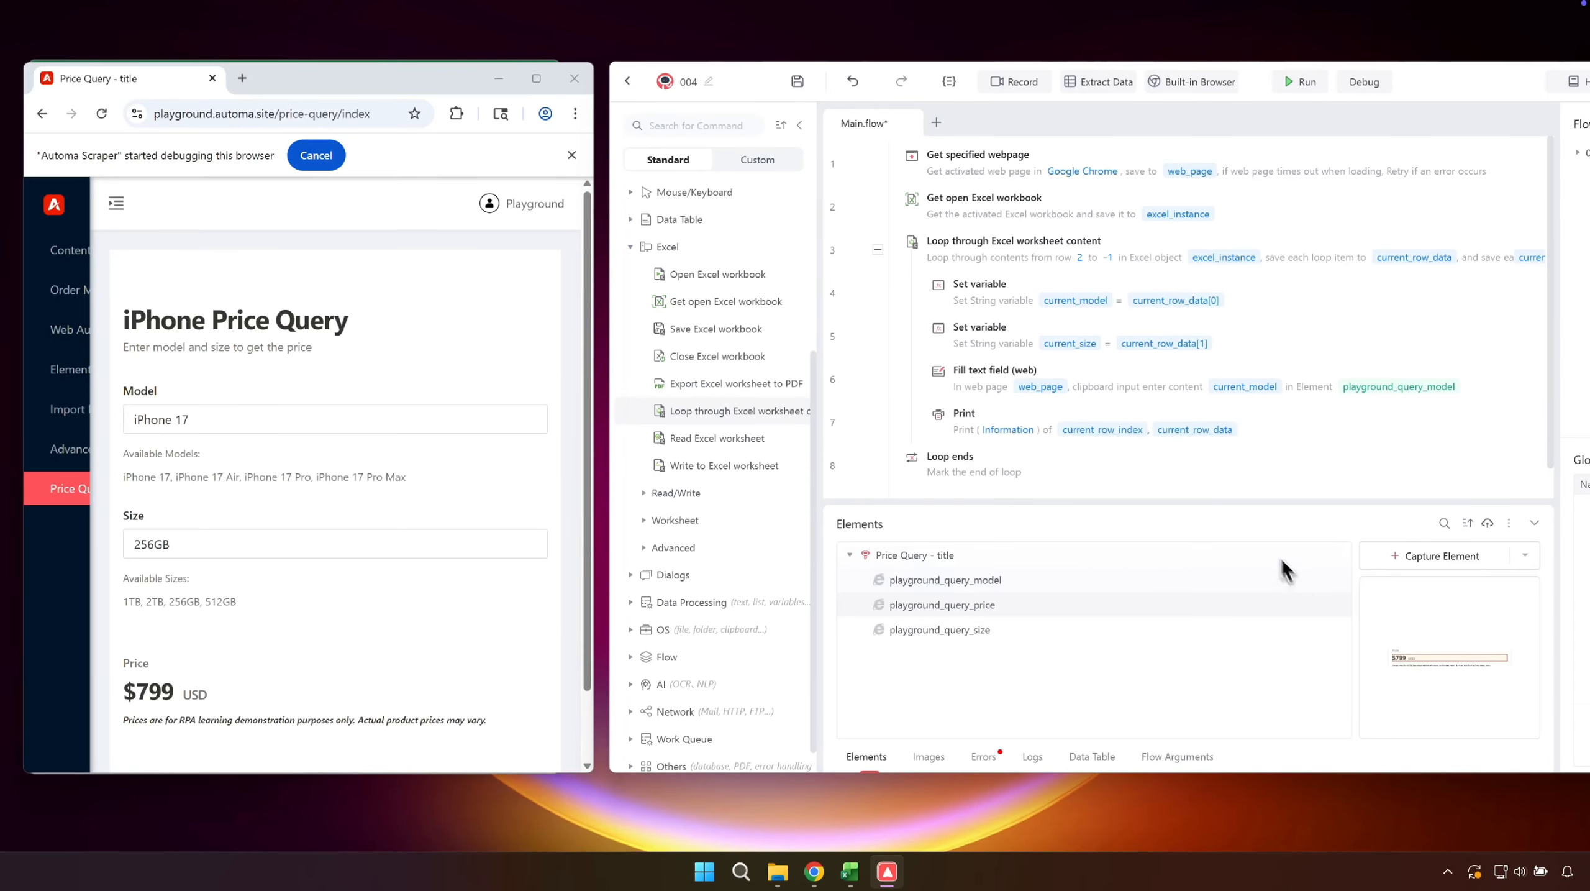
# - Duplicate the Fill text field command and set the copy to enter current_size into playground_query_size
pyautogui.click(1157, 380)
pyautogui.hotkey('ctrl', 'c')
pyautogui.hotkey('ctrl', 'v')
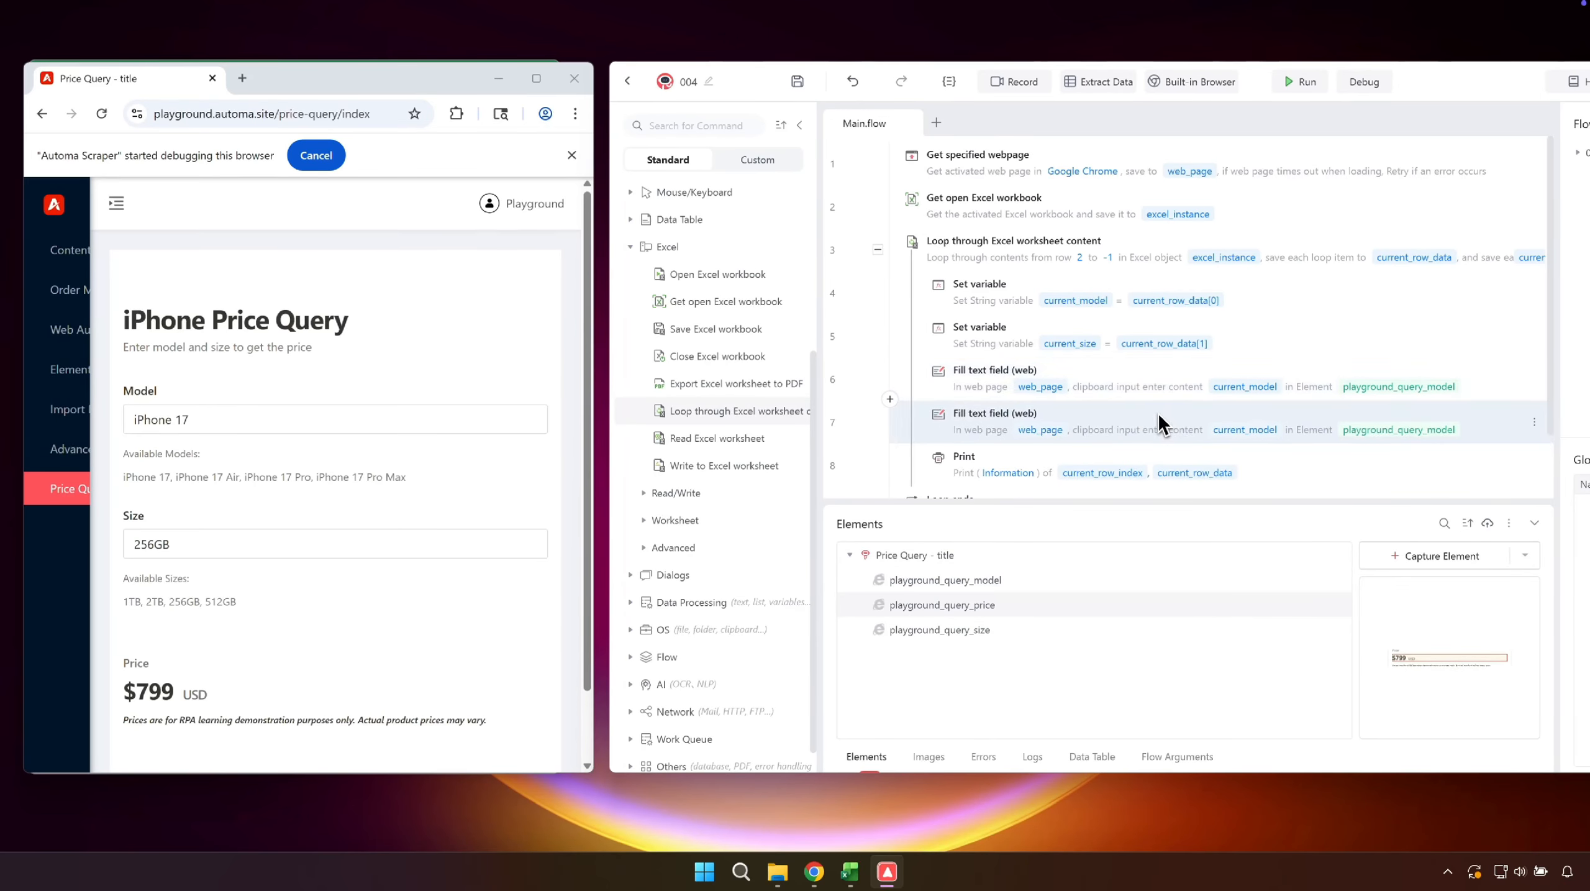
pyautogui.doubleClick(1159, 413)
pyautogui.click(1327, 397)
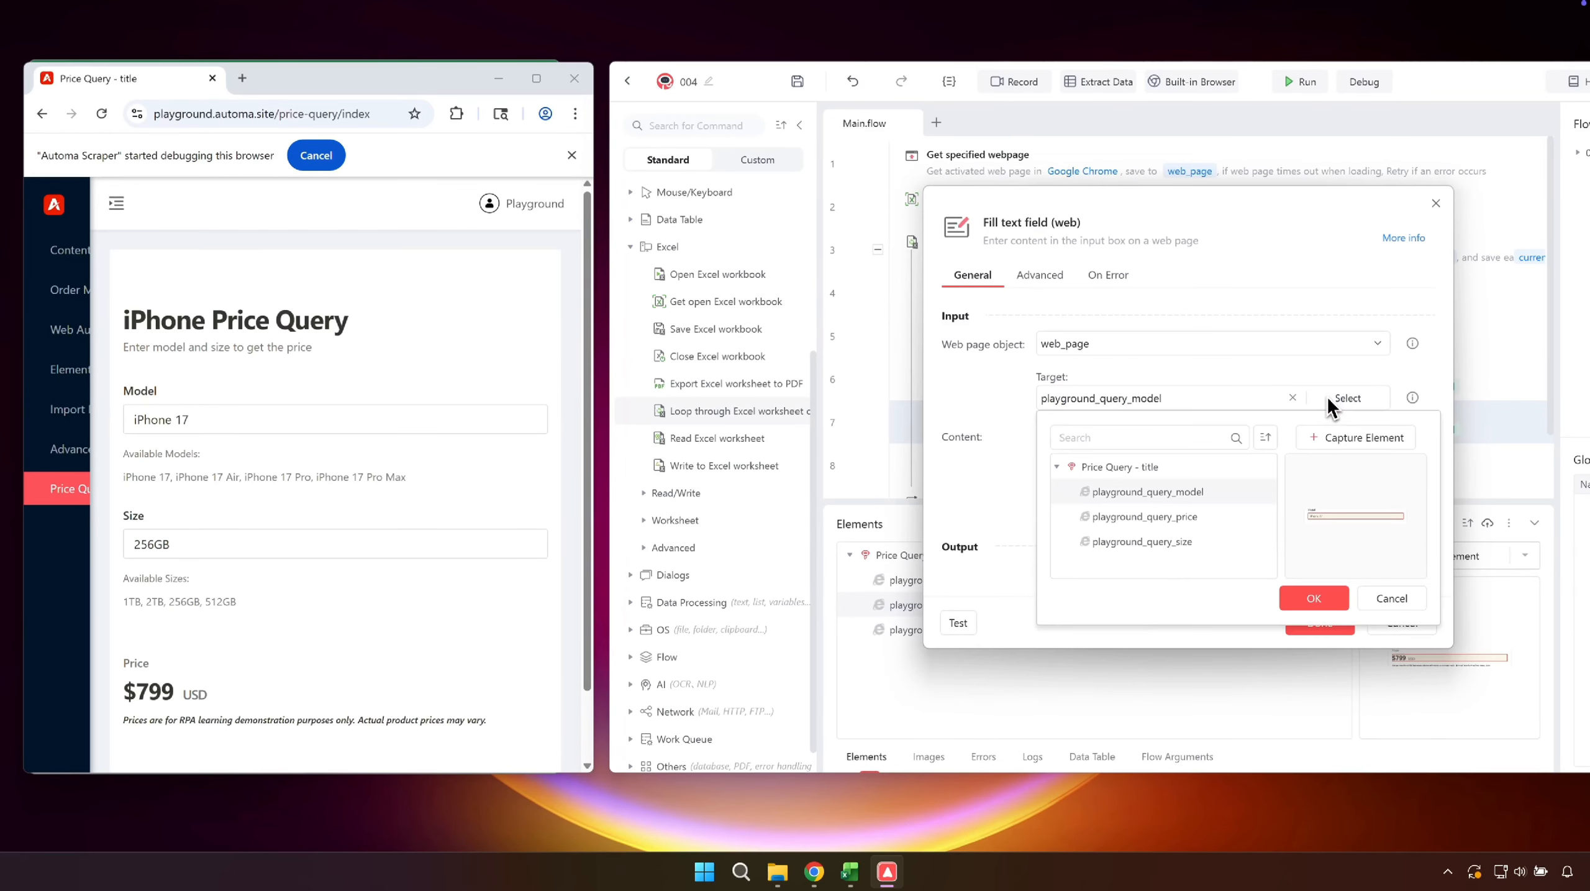
pyautogui.click(1190, 536)
pyautogui.click(1294, 598)
pyautogui.click(1373, 472)
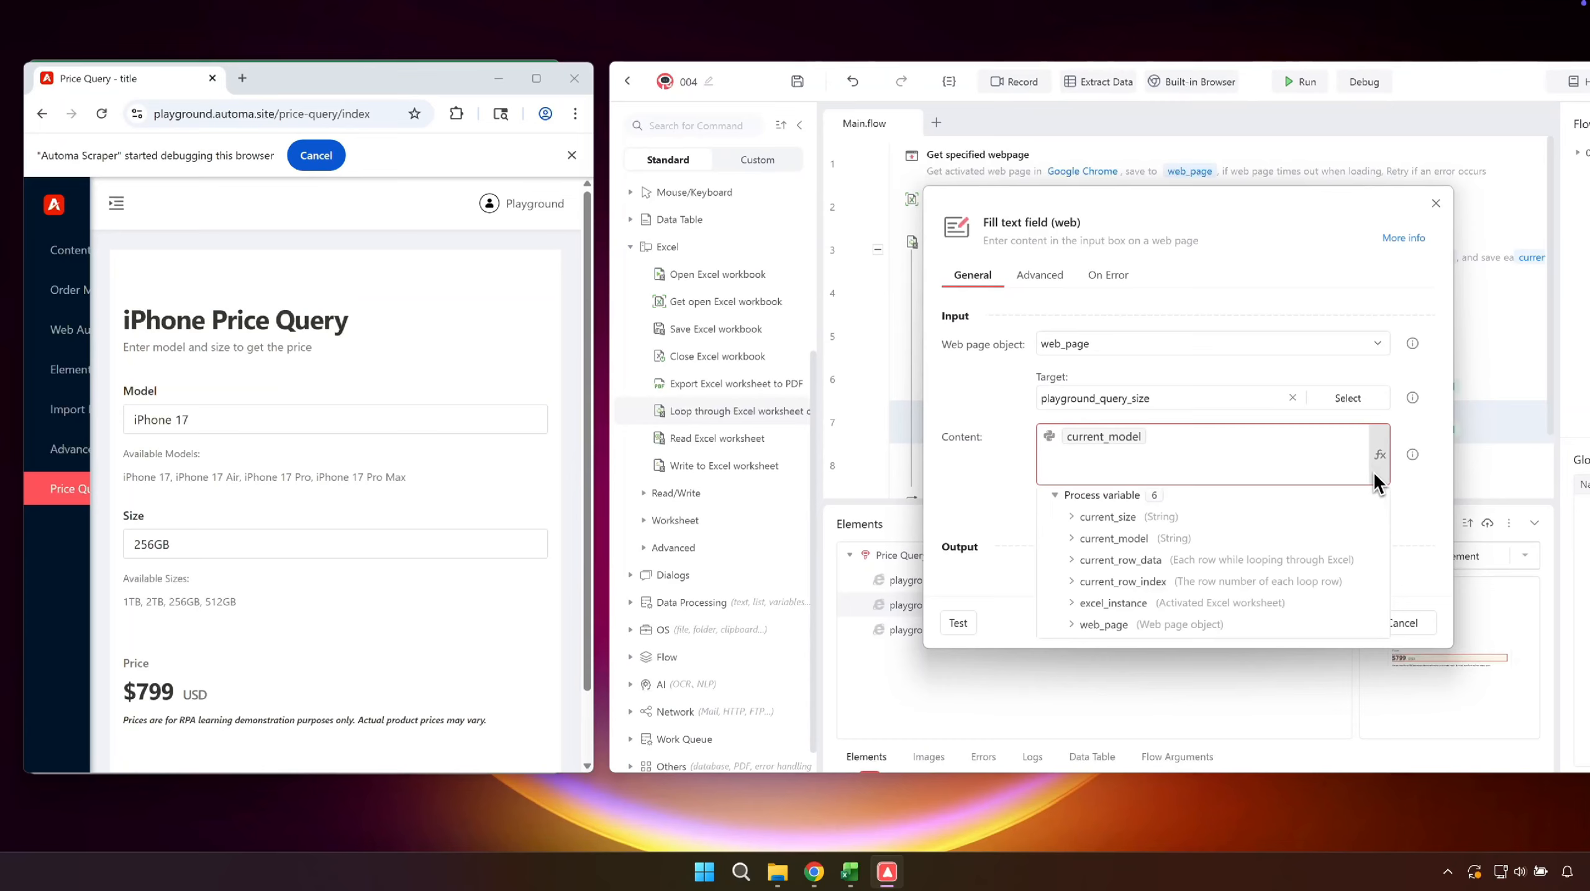
pyautogui.click(1200, 564)
pyautogui.click(1316, 622)
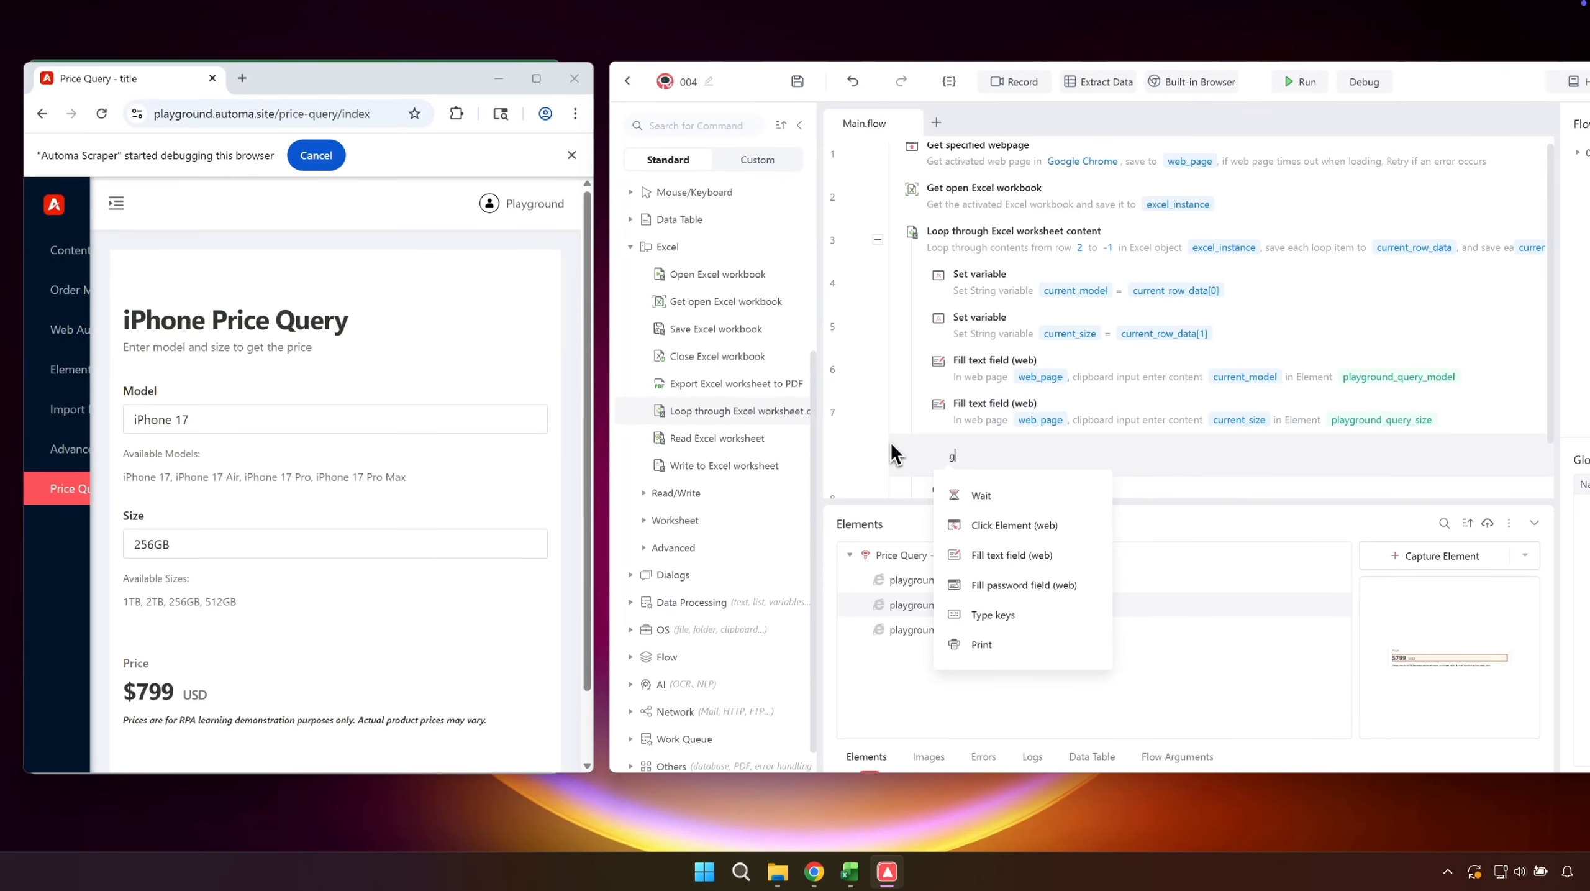
# - Below the fill commands, add Get Element details (web) to get the Text of playground_query_price and save it to current_price_text
pyautogui.write('get ele')
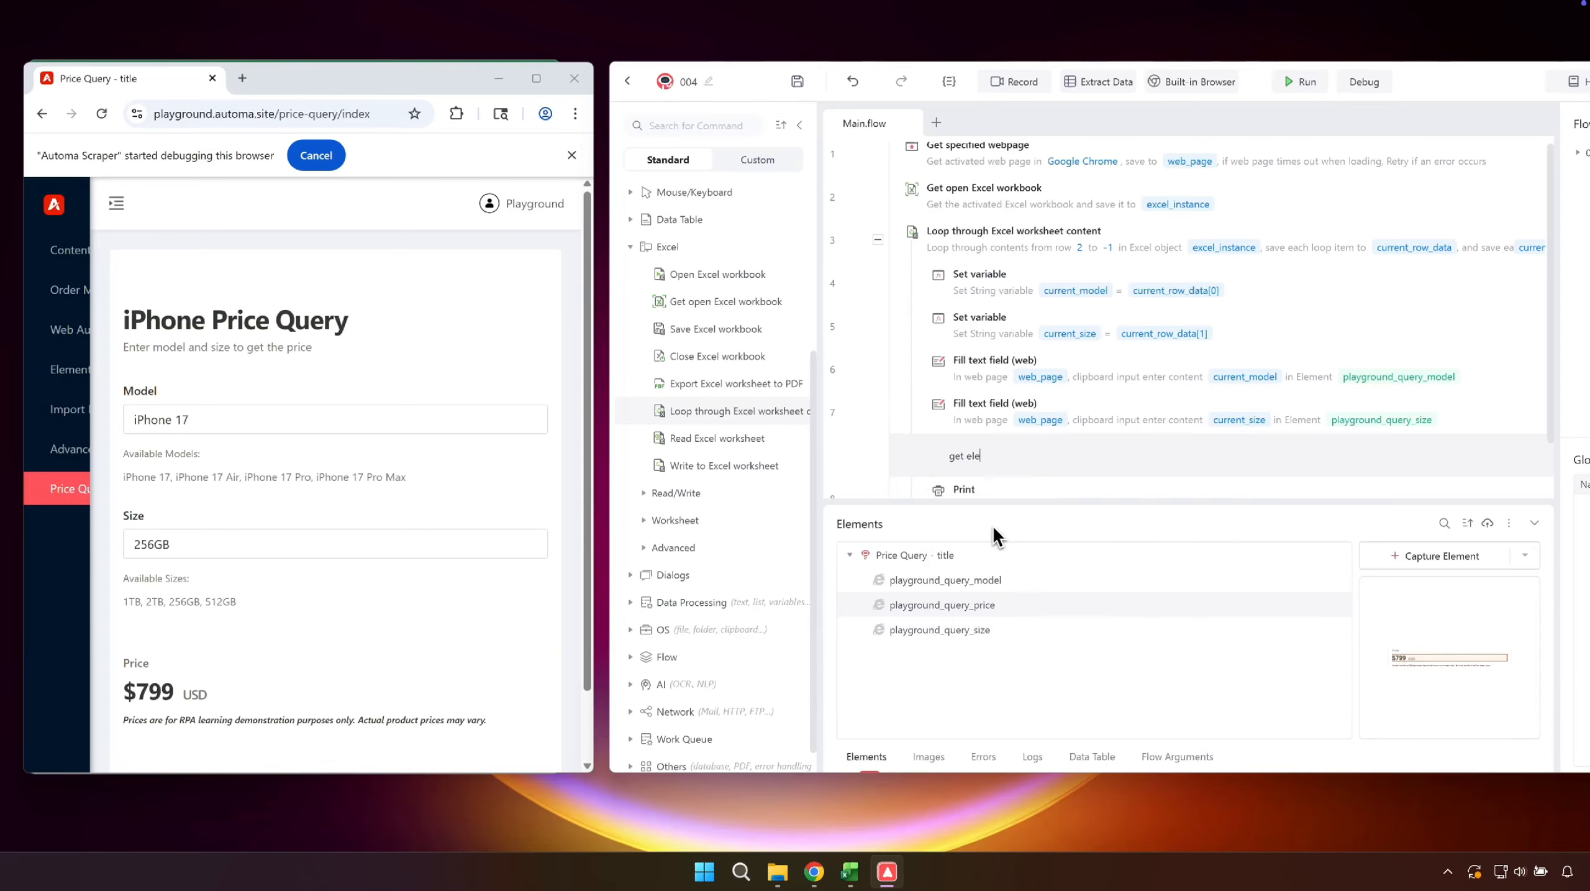
pyautogui.click(994, 527)
pyautogui.click(1321, 429)
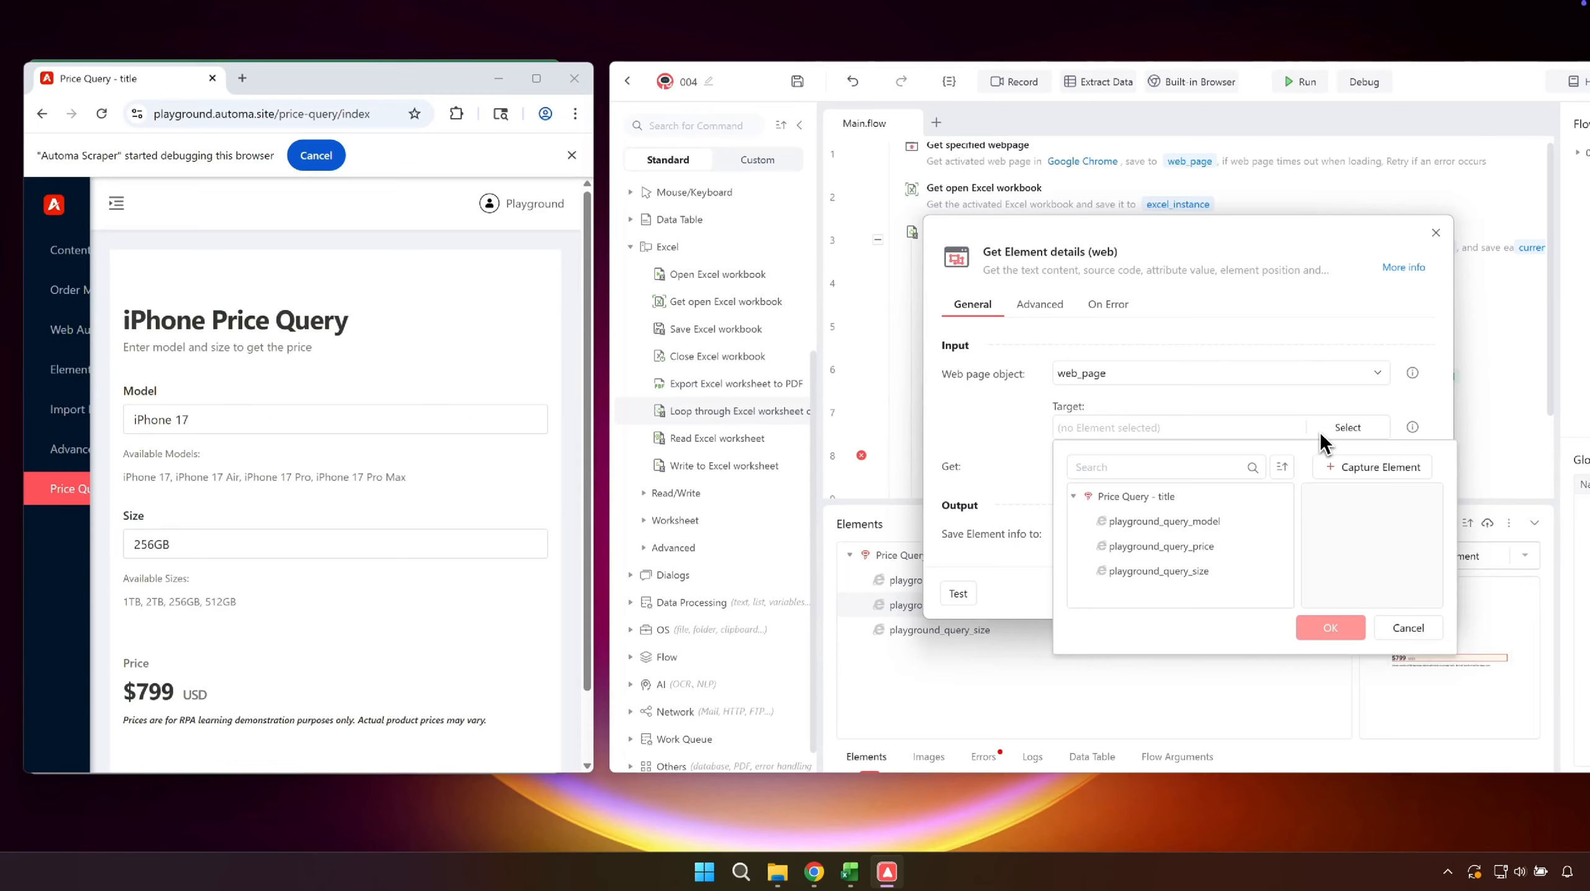
pyautogui.click(1188, 540)
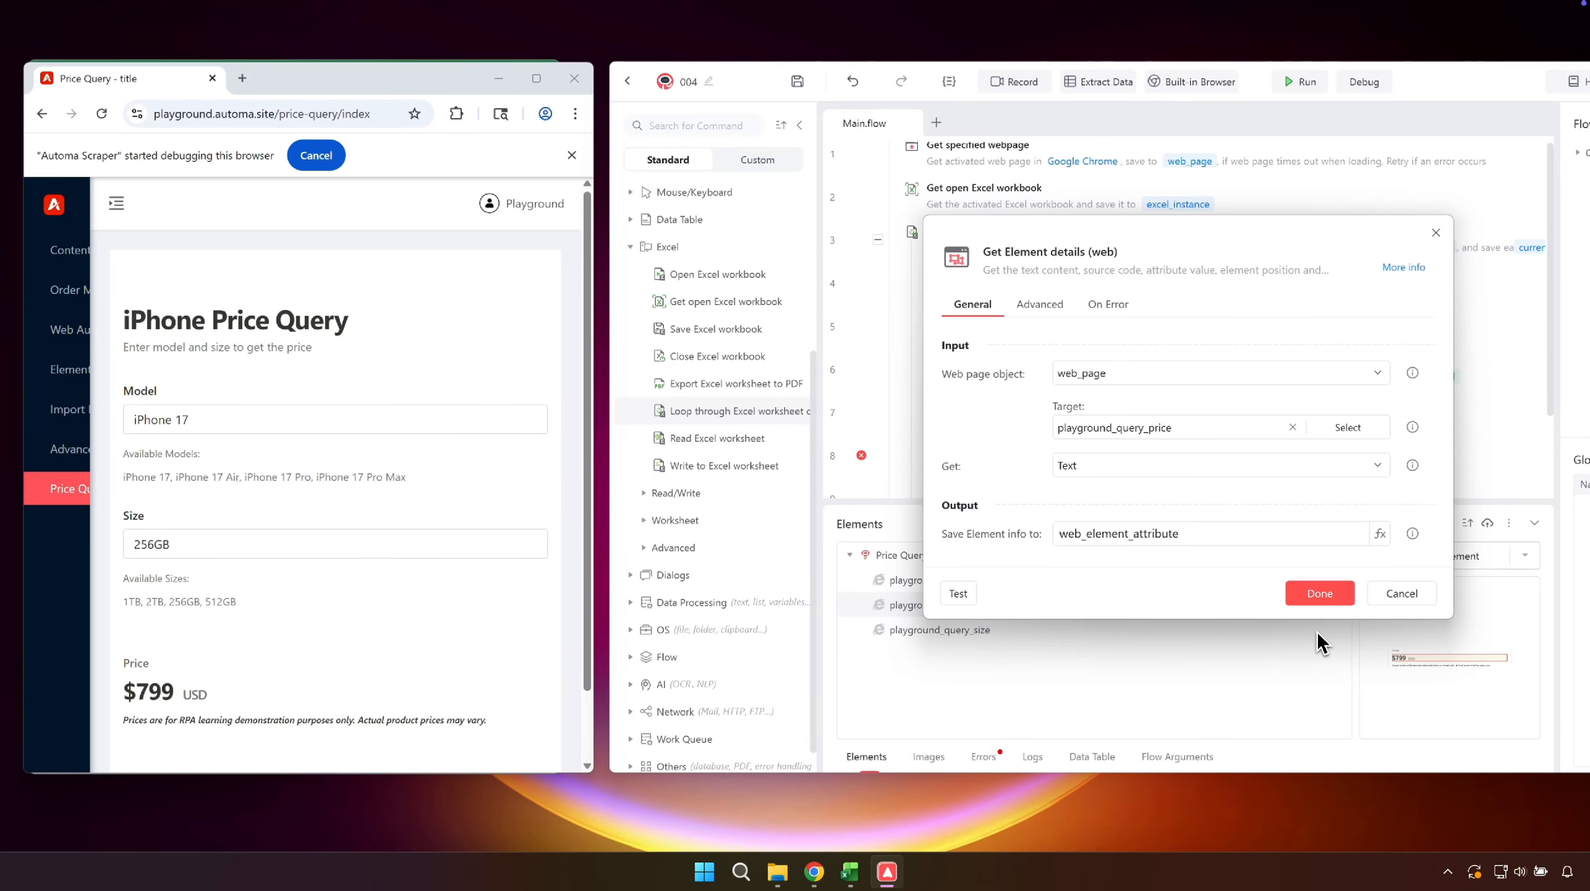
pyautogui.click(1265, 531)
pyautogui.hotkey('ctrl', 'a')
pyautogui.write('current_price_text')
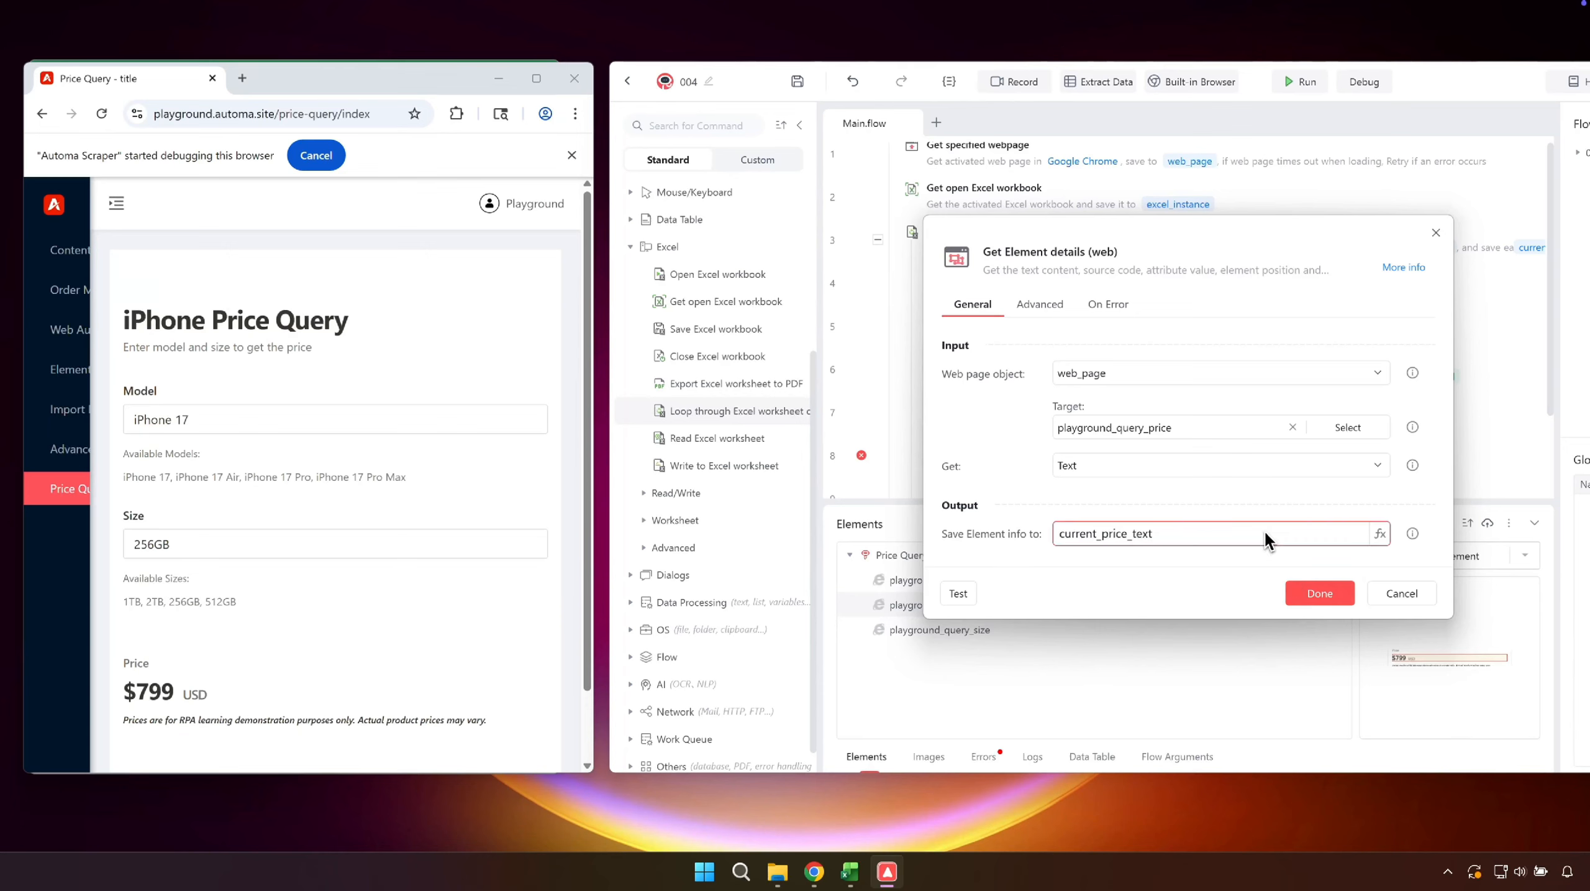
pyautogui.click(1320, 593)
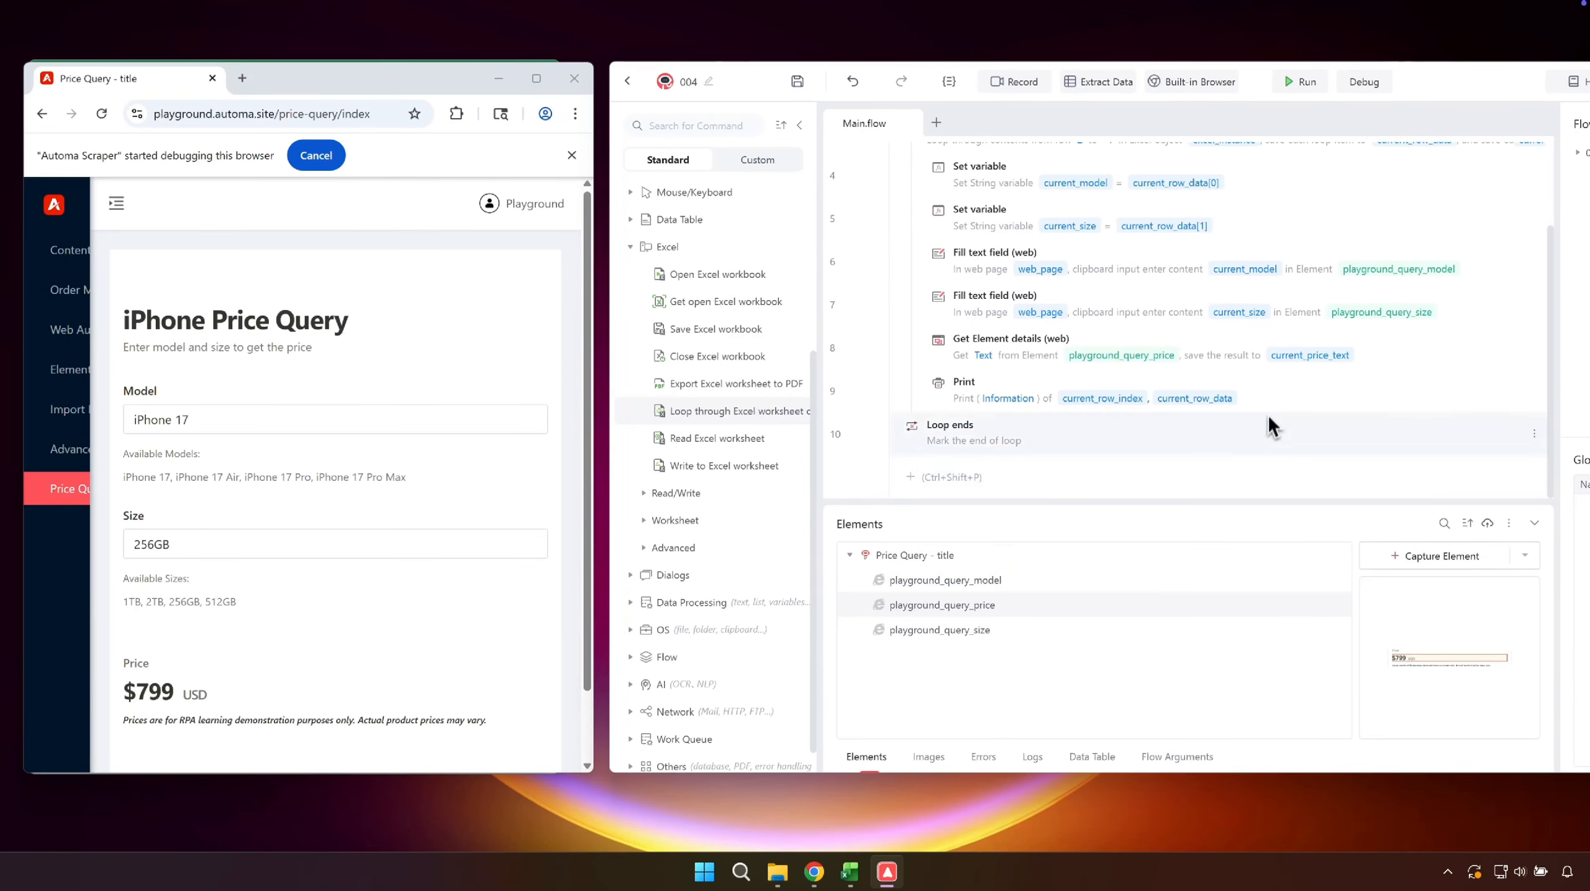
# - Replace the Print command's content with current_price_text and run the flow
pyautogui.doubleClick(1270, 405)
pyautogui.hotkey('ctrl', 'a')
pyautogui.press('BackSpace')
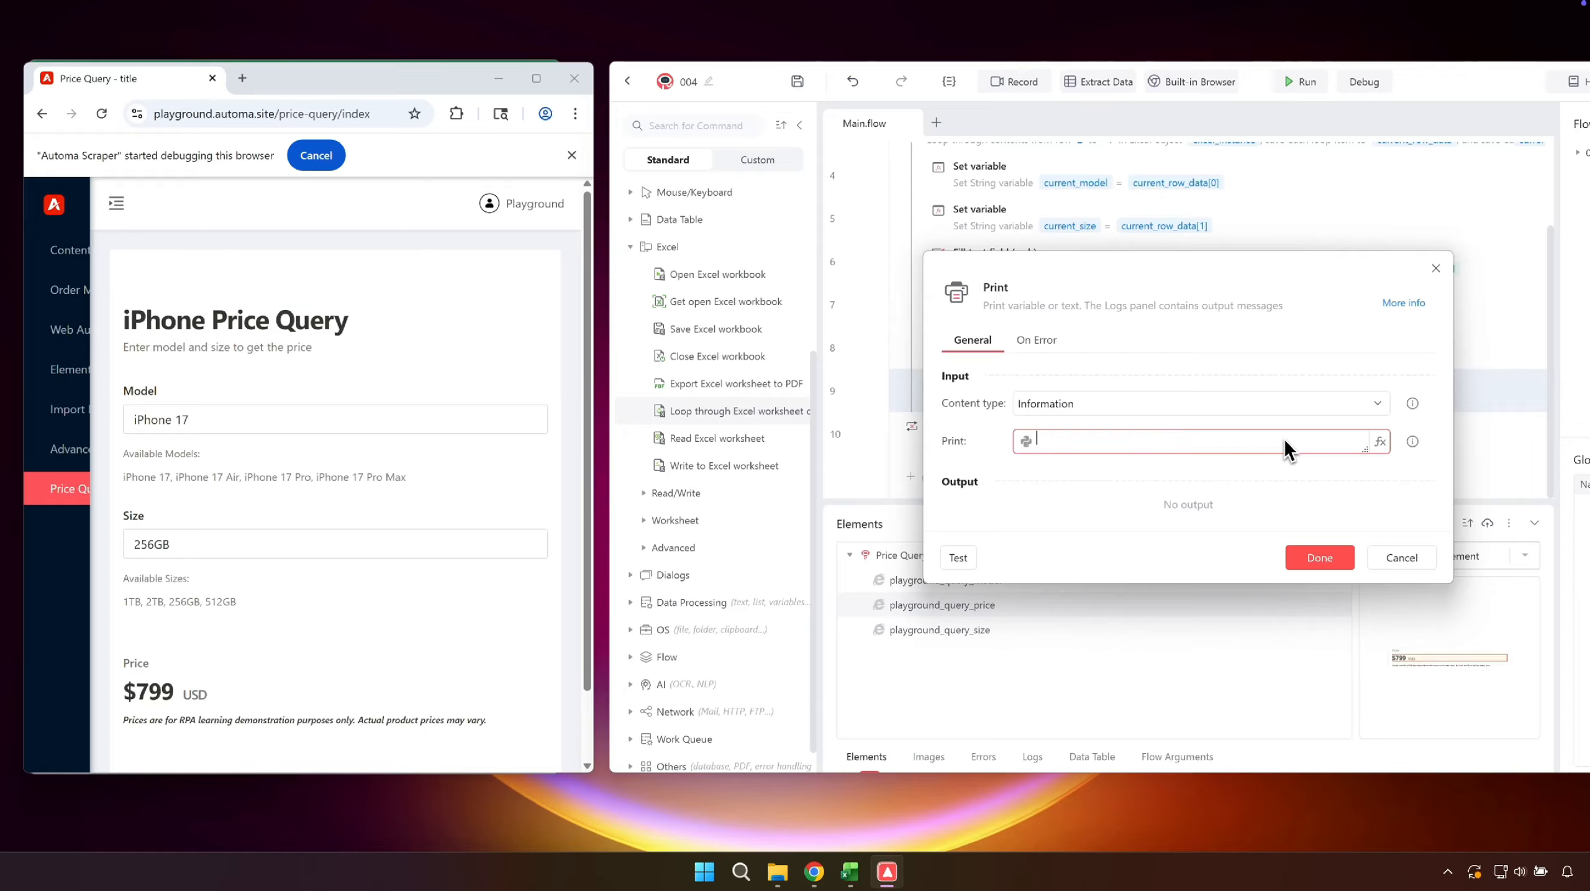
pyautogui.click(1380, 441)
pyautogui.click(1098, 529)
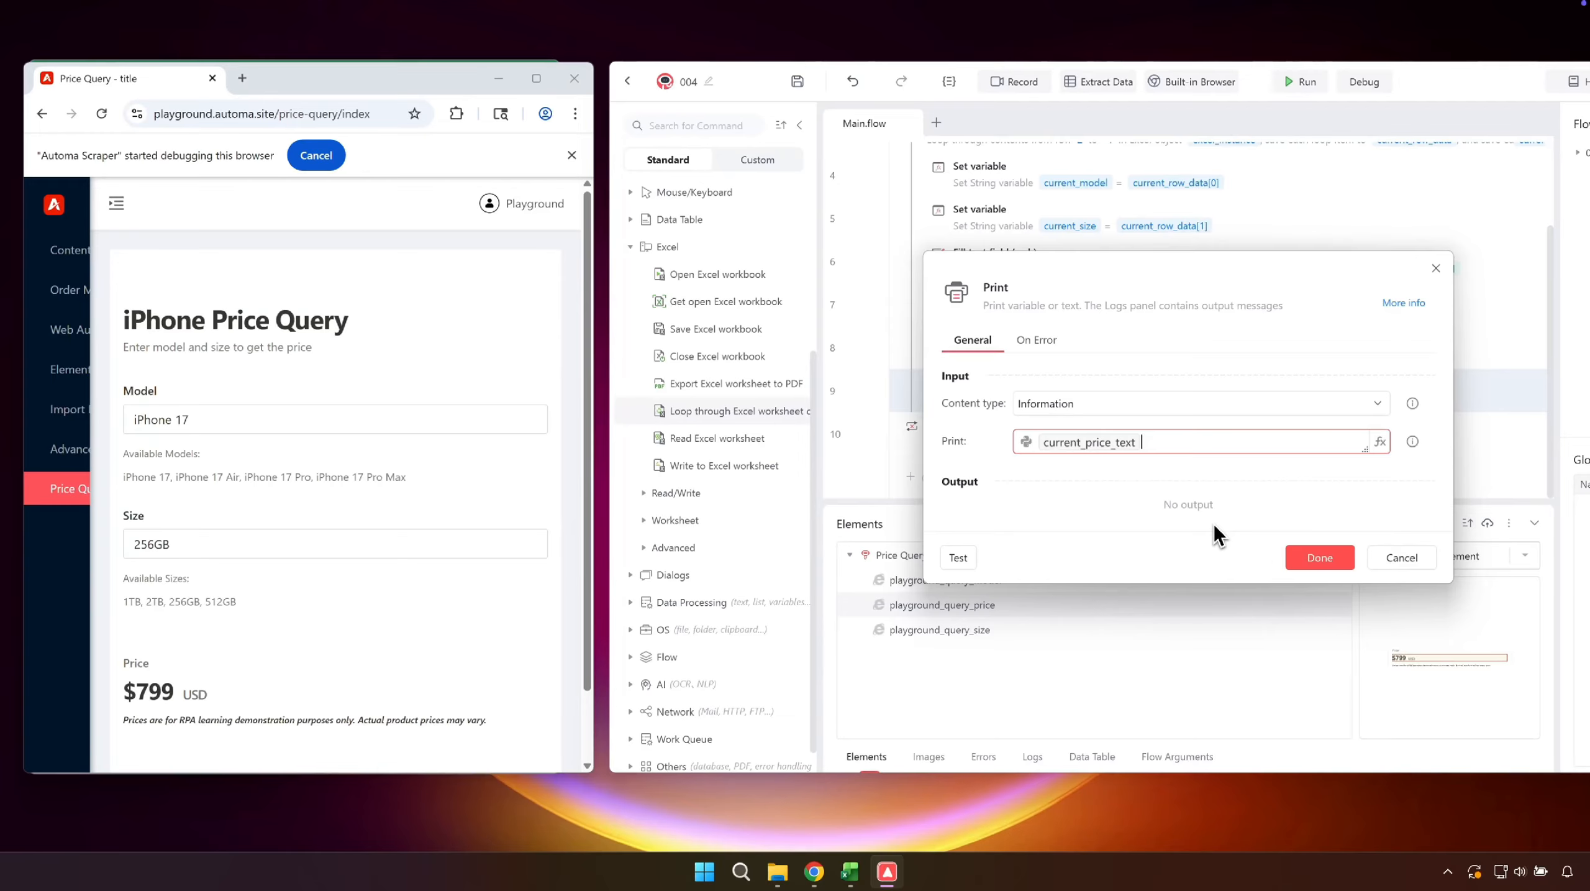
pyautogui.click(1304, 555)
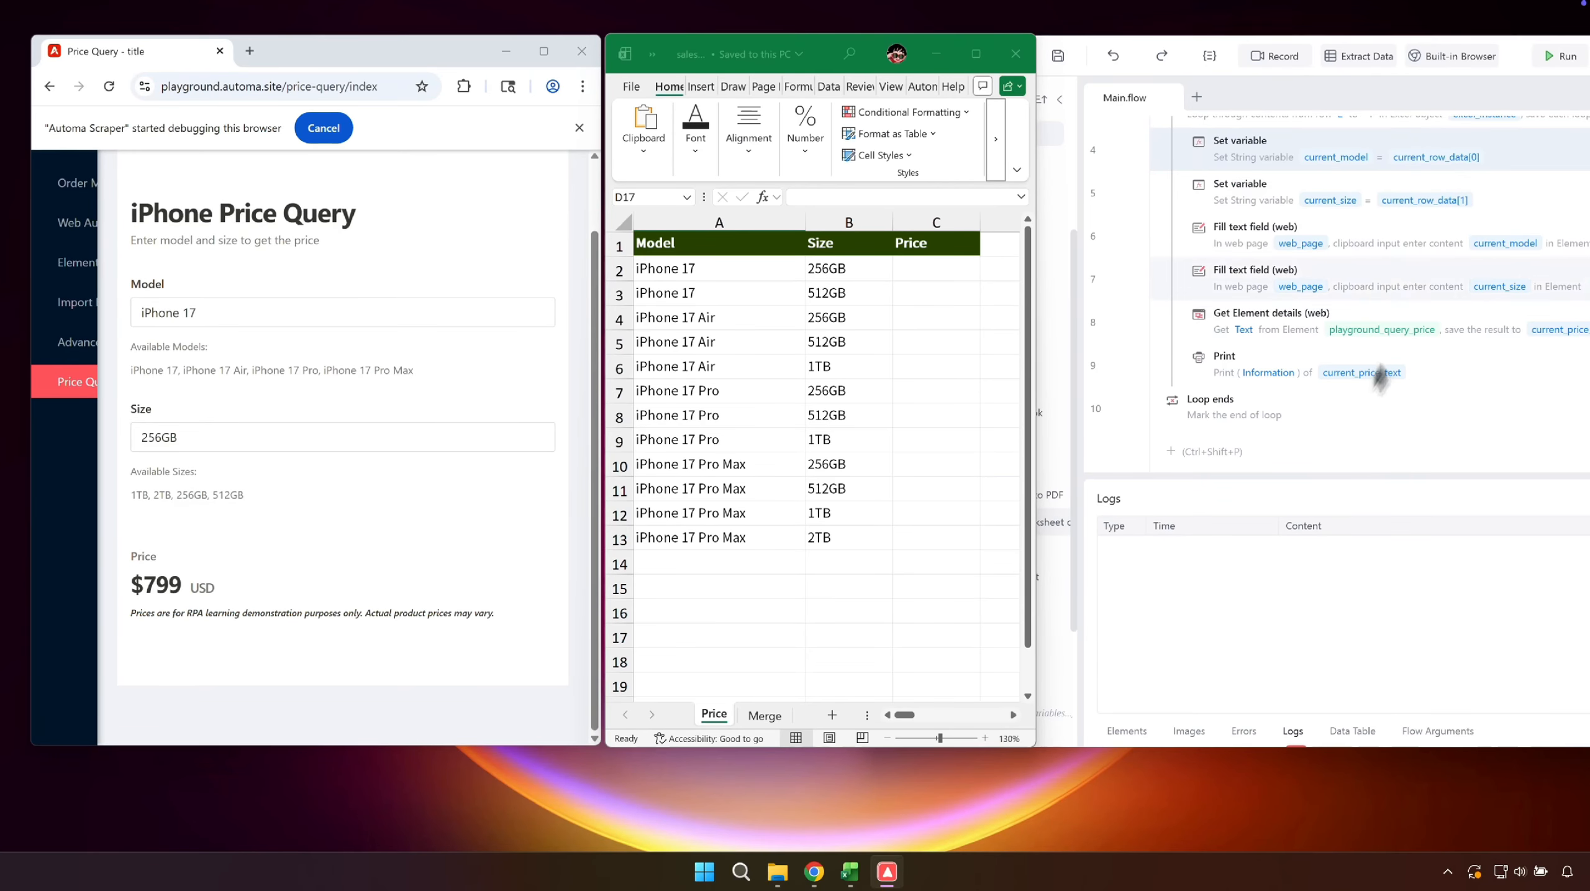
pyautogui.click(1560, 57)
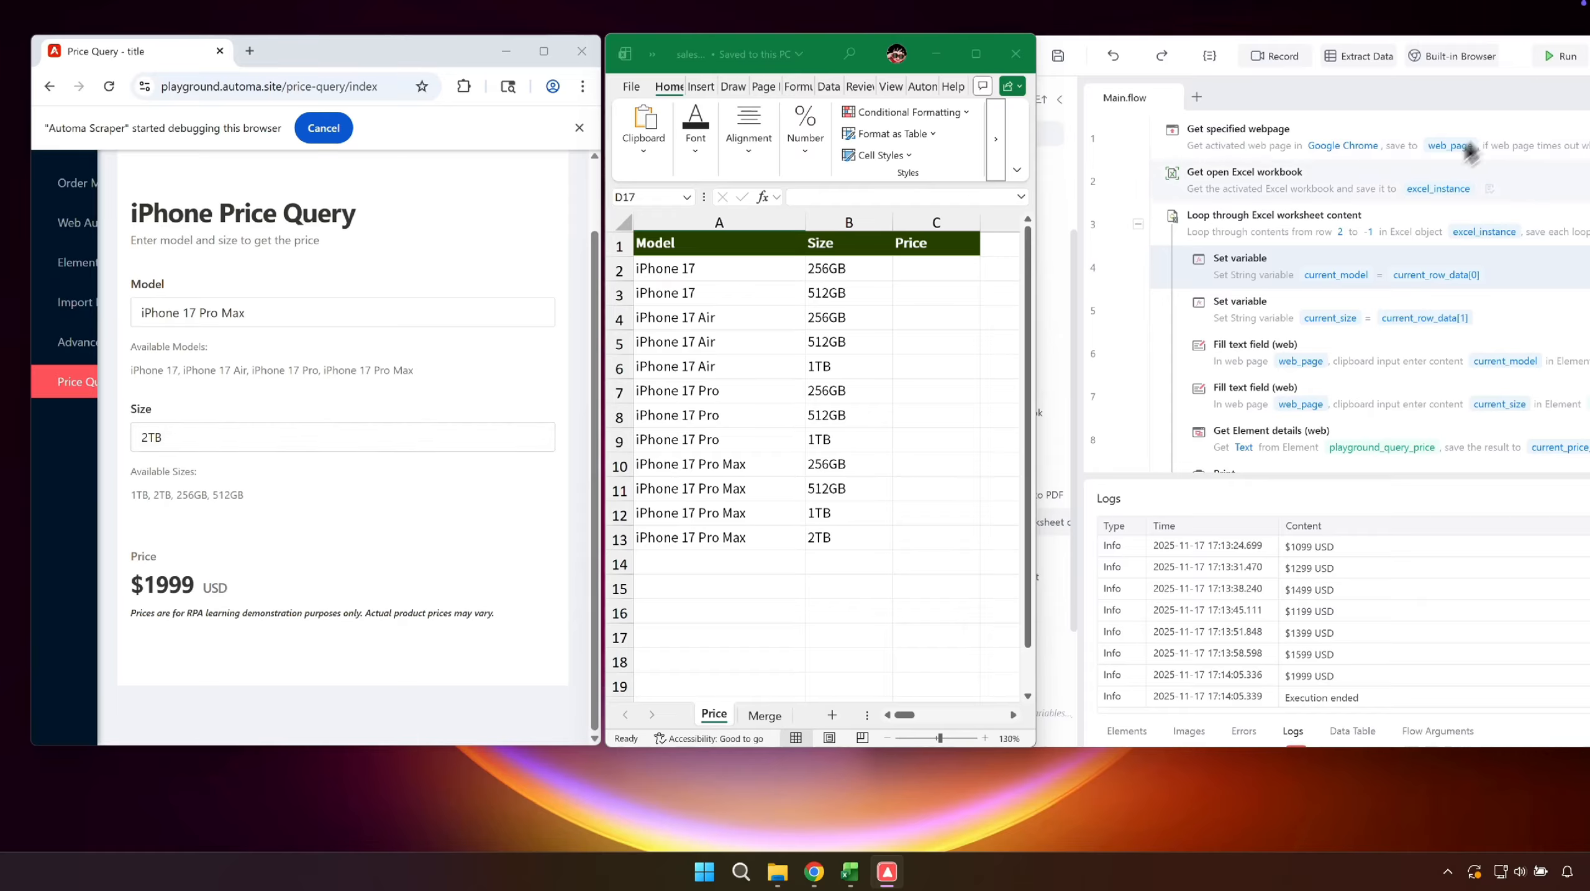
# - Below Get Element details (web), add Extract from text to extract the Number from current_price_text and save it to current_price
pyautogui.scroll(-2, 1331, 266)
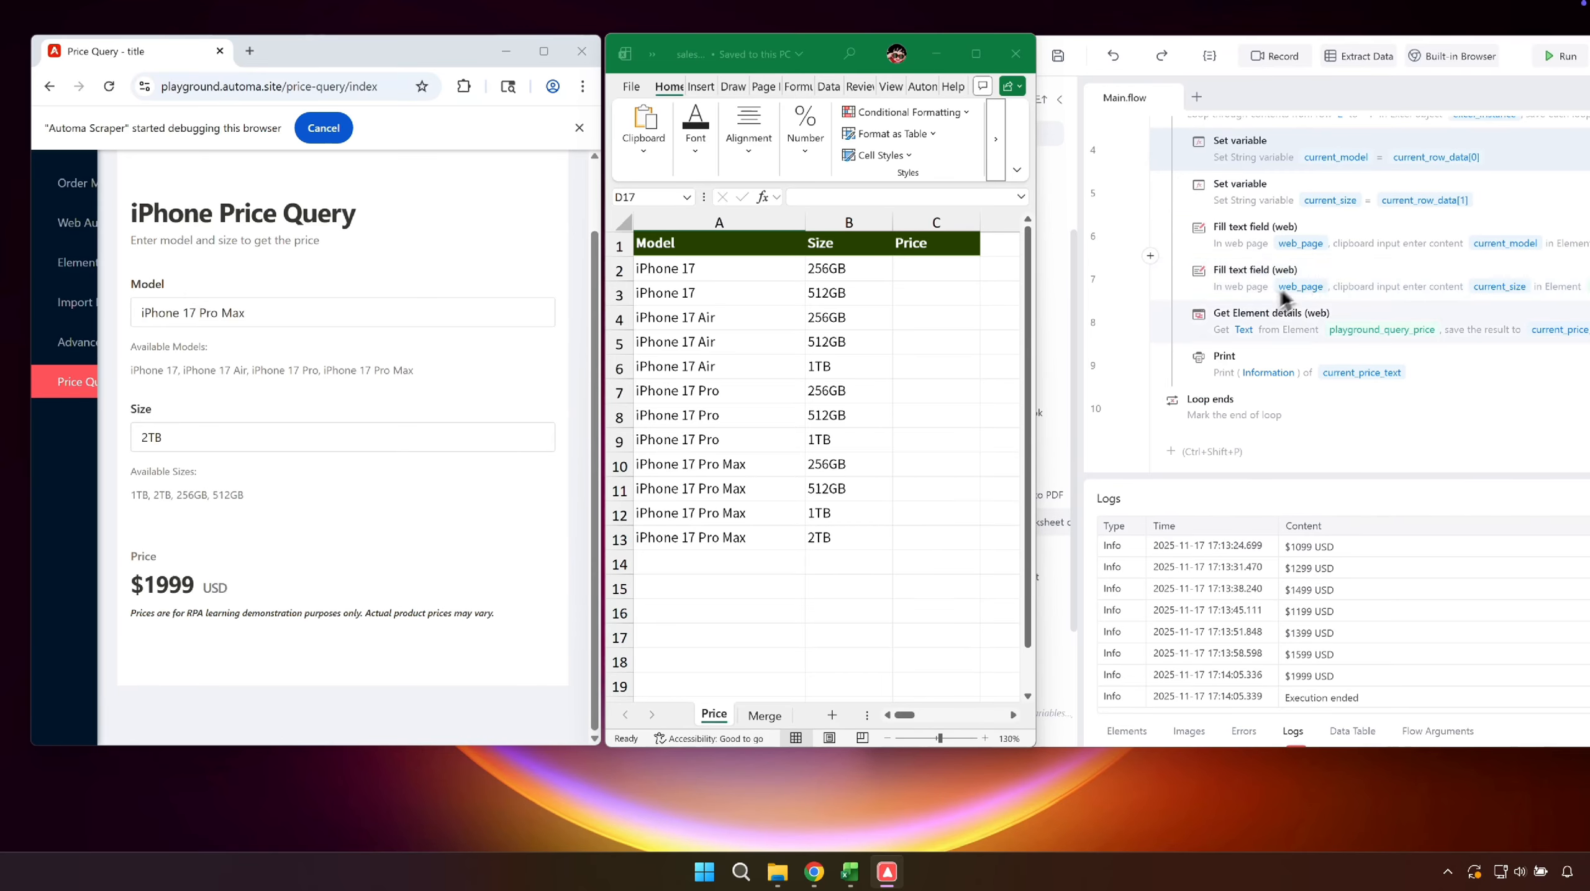
pyautogui.click(1151, 346)
pyautogui.click(1270, 525)
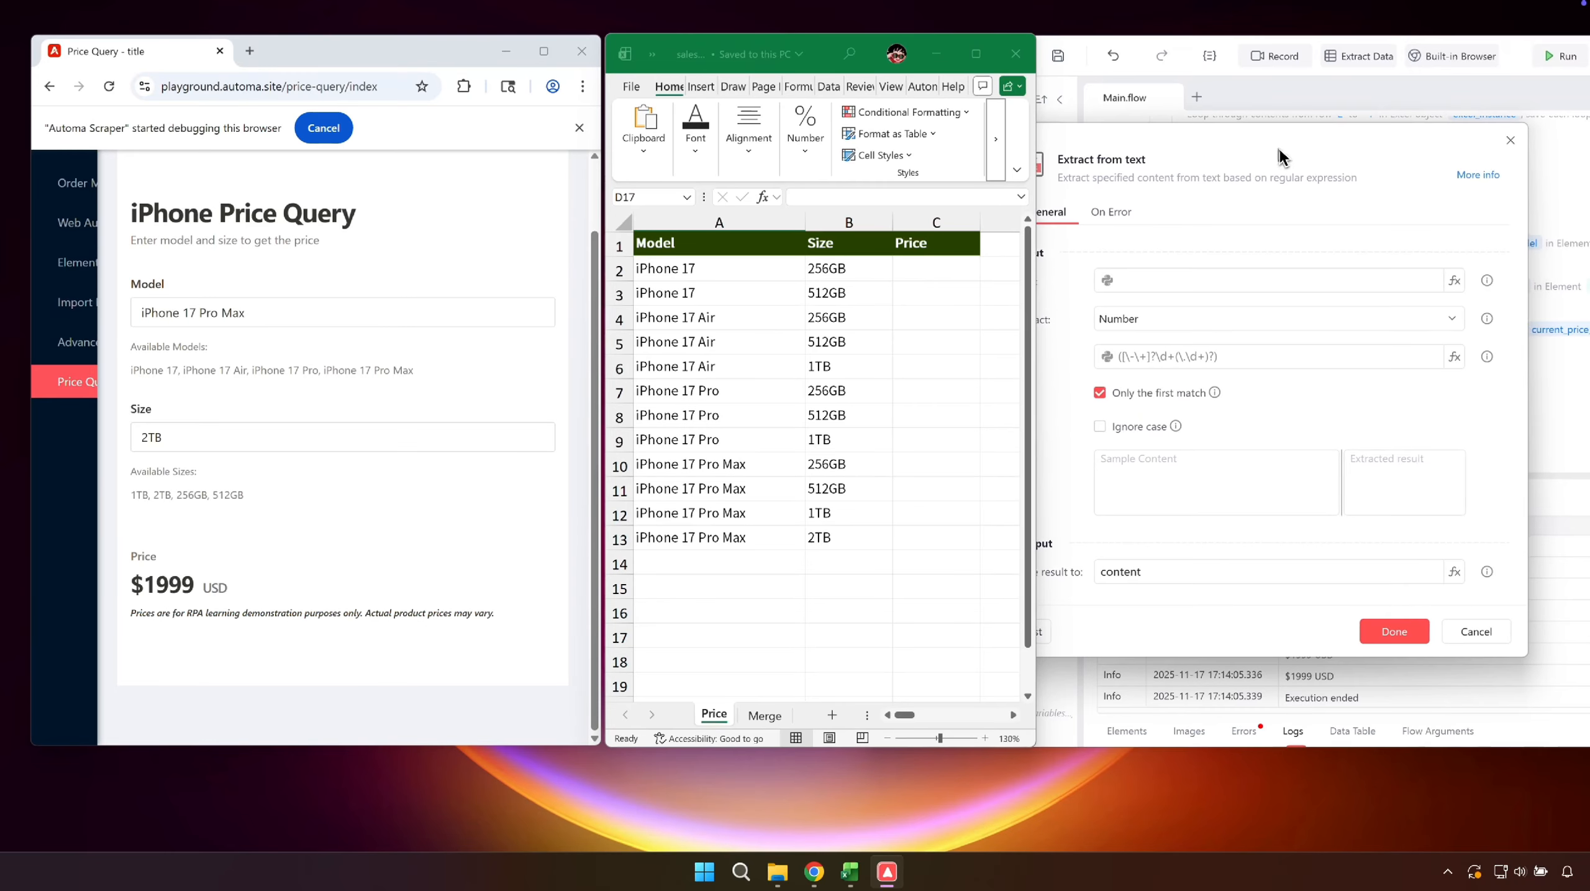
pyautogui.click(1453, 280)
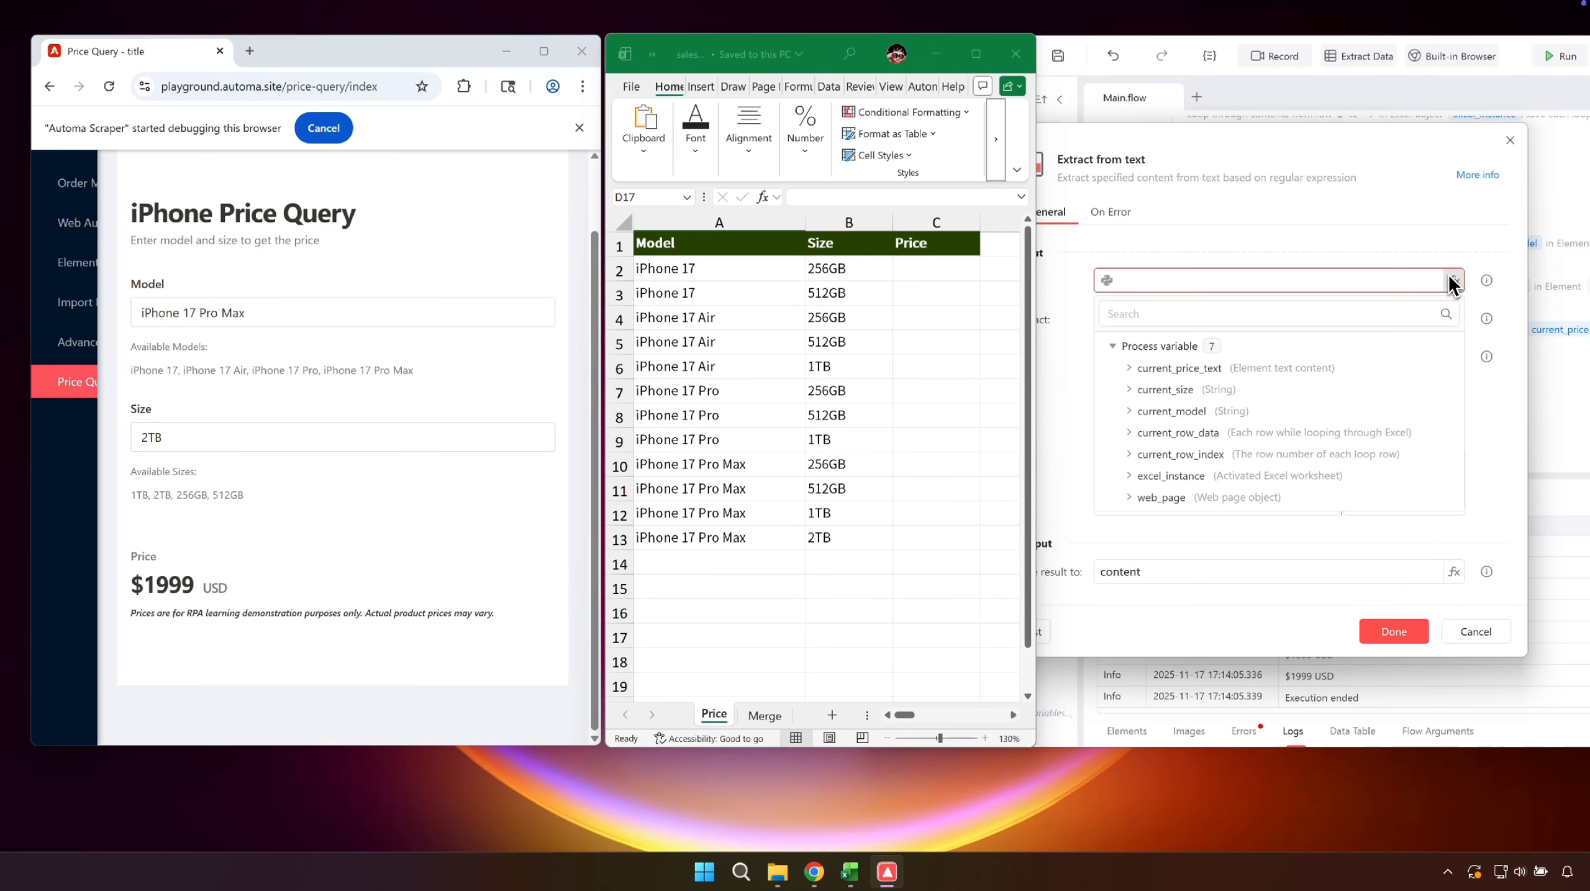
pyautogui.click(1280, 367)
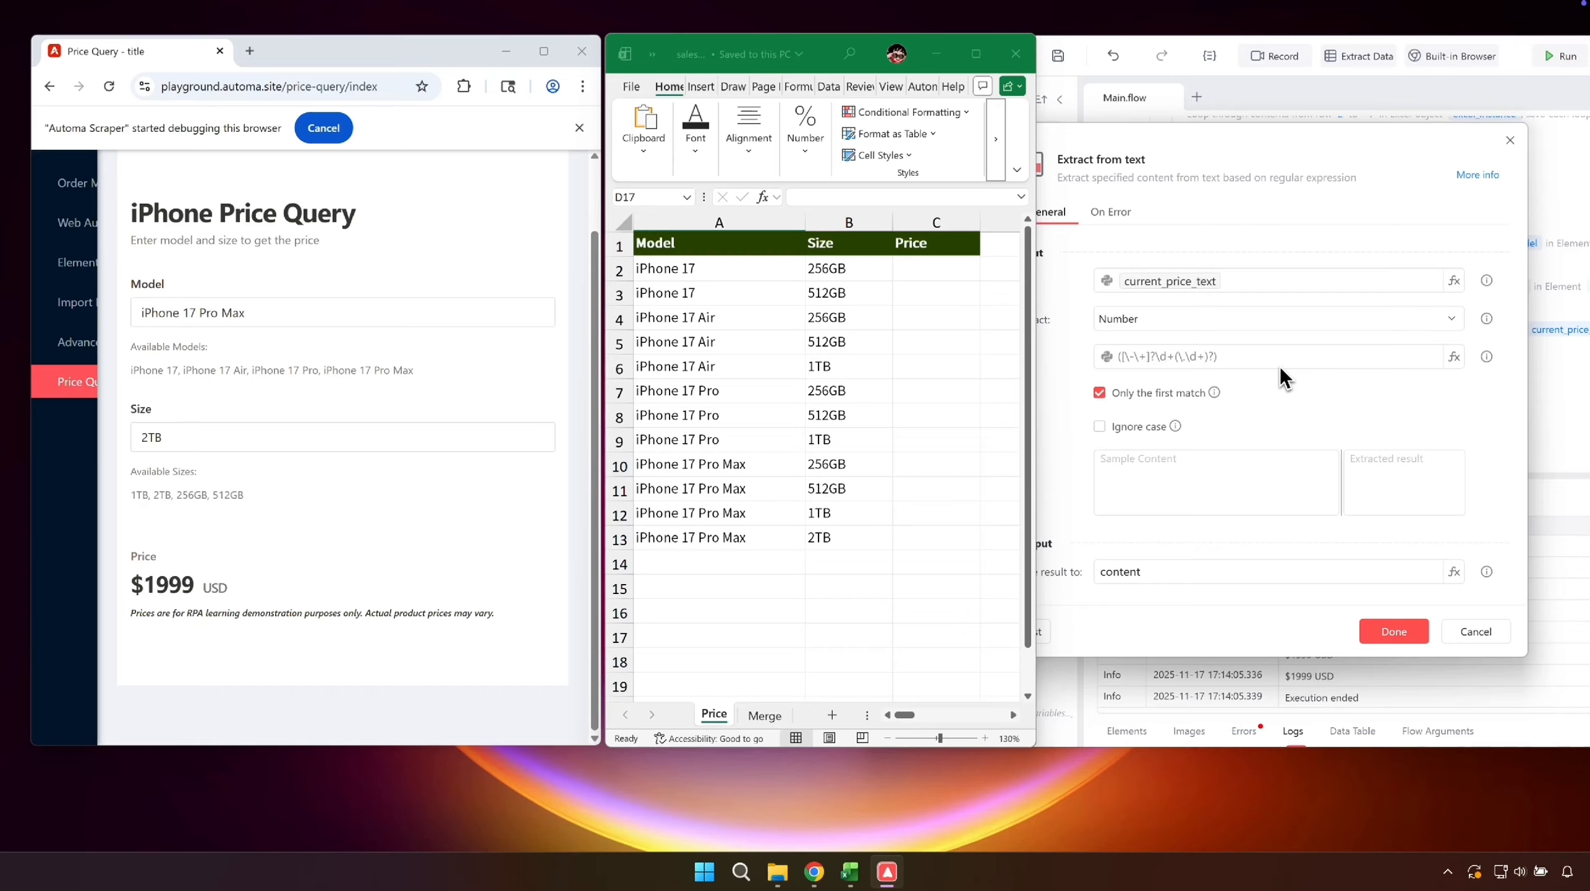
pyautogui.click(1208, 571)
pyautogui.hotkey('ctrl', 'a')
pyautogui.write('current_price')
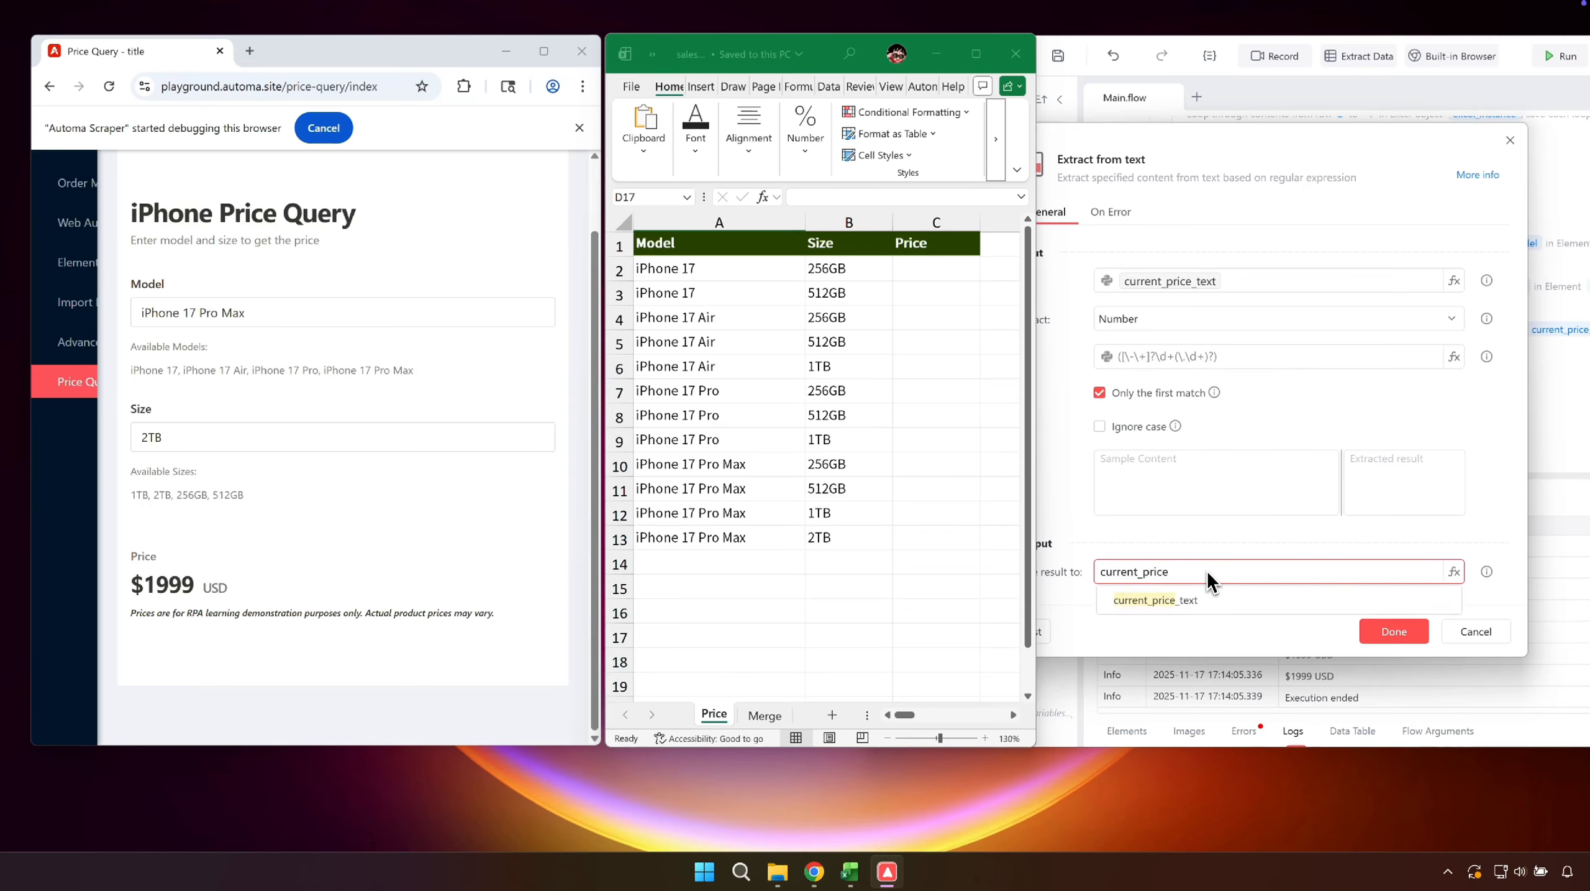
pyautogui.click(1381, 630)
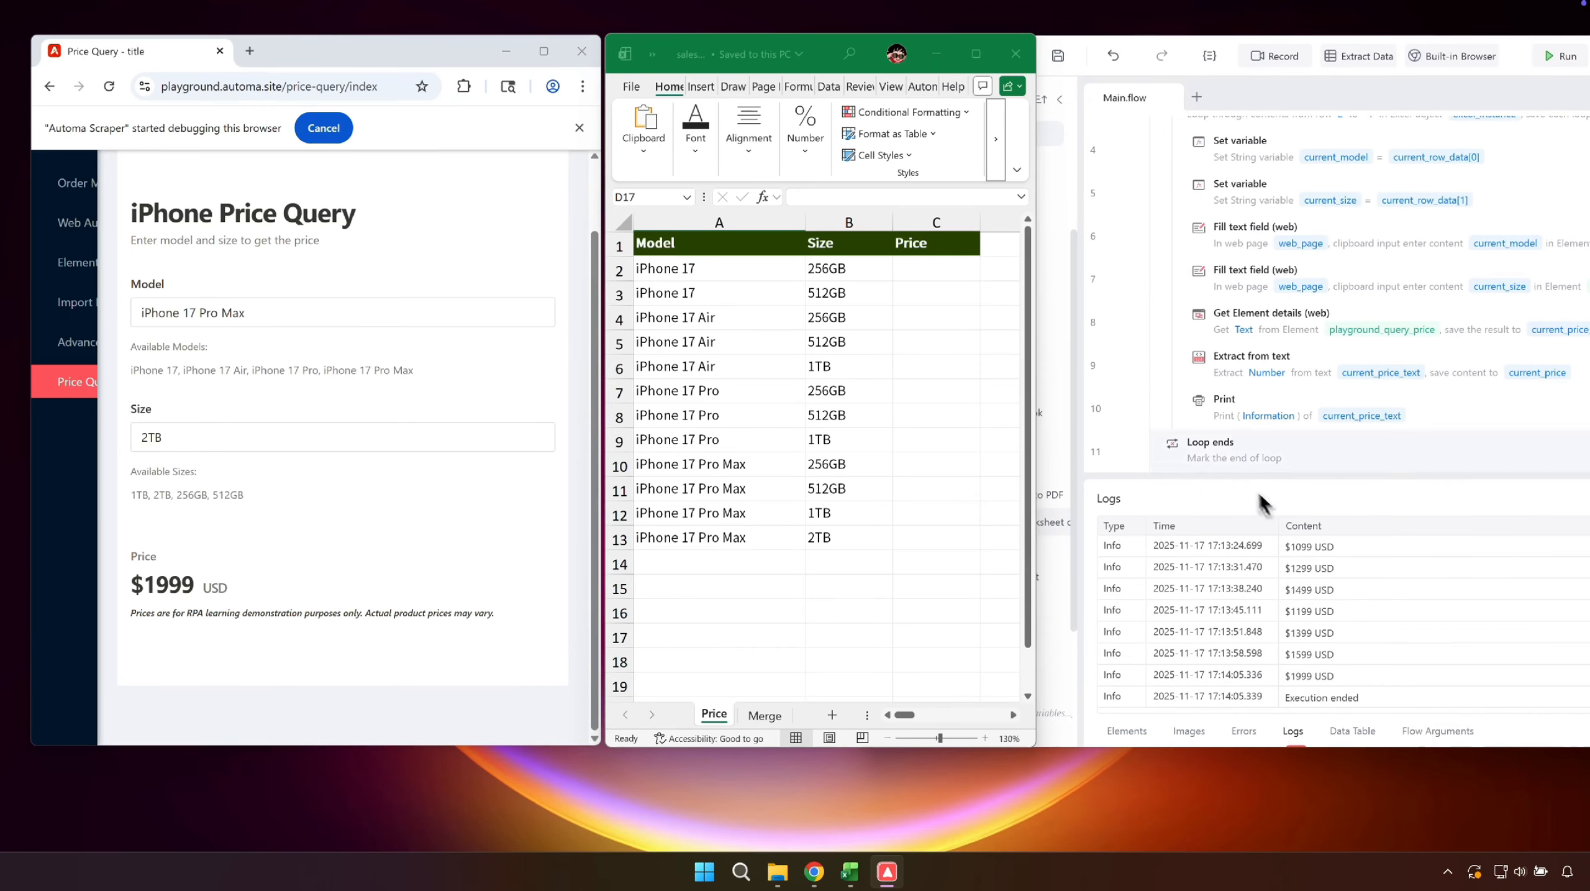
# - Below Extract from text, add Write to Excel worksheet with the range starting at row current_row_index and column C
pyautogui.click(1151, 386)
pyautogui.click(1244, 510)
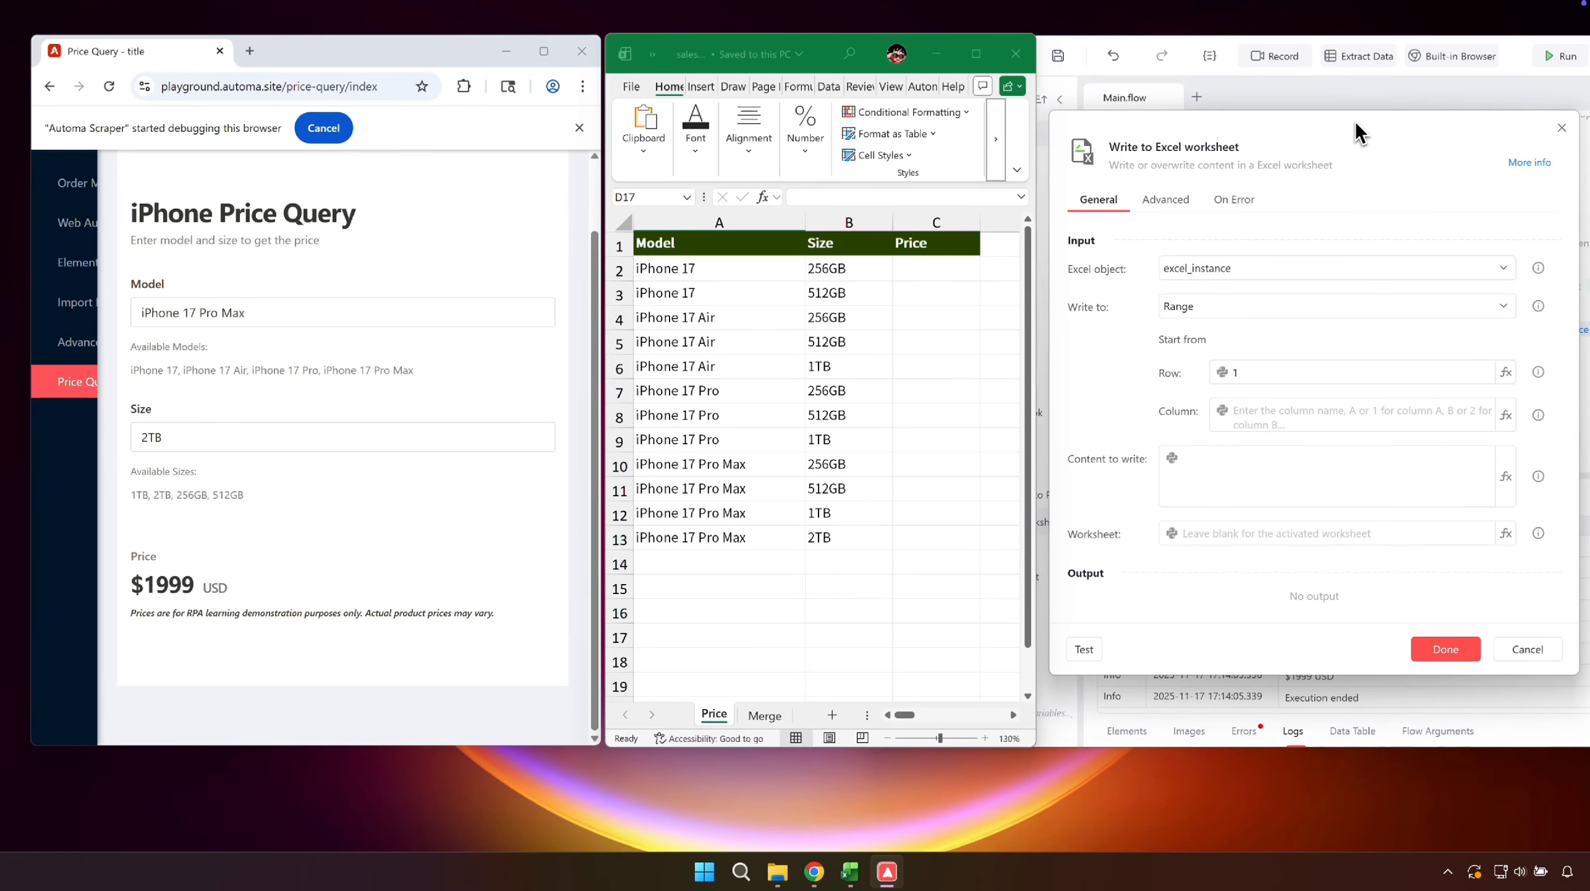
pyautogui.click(1506, 373)
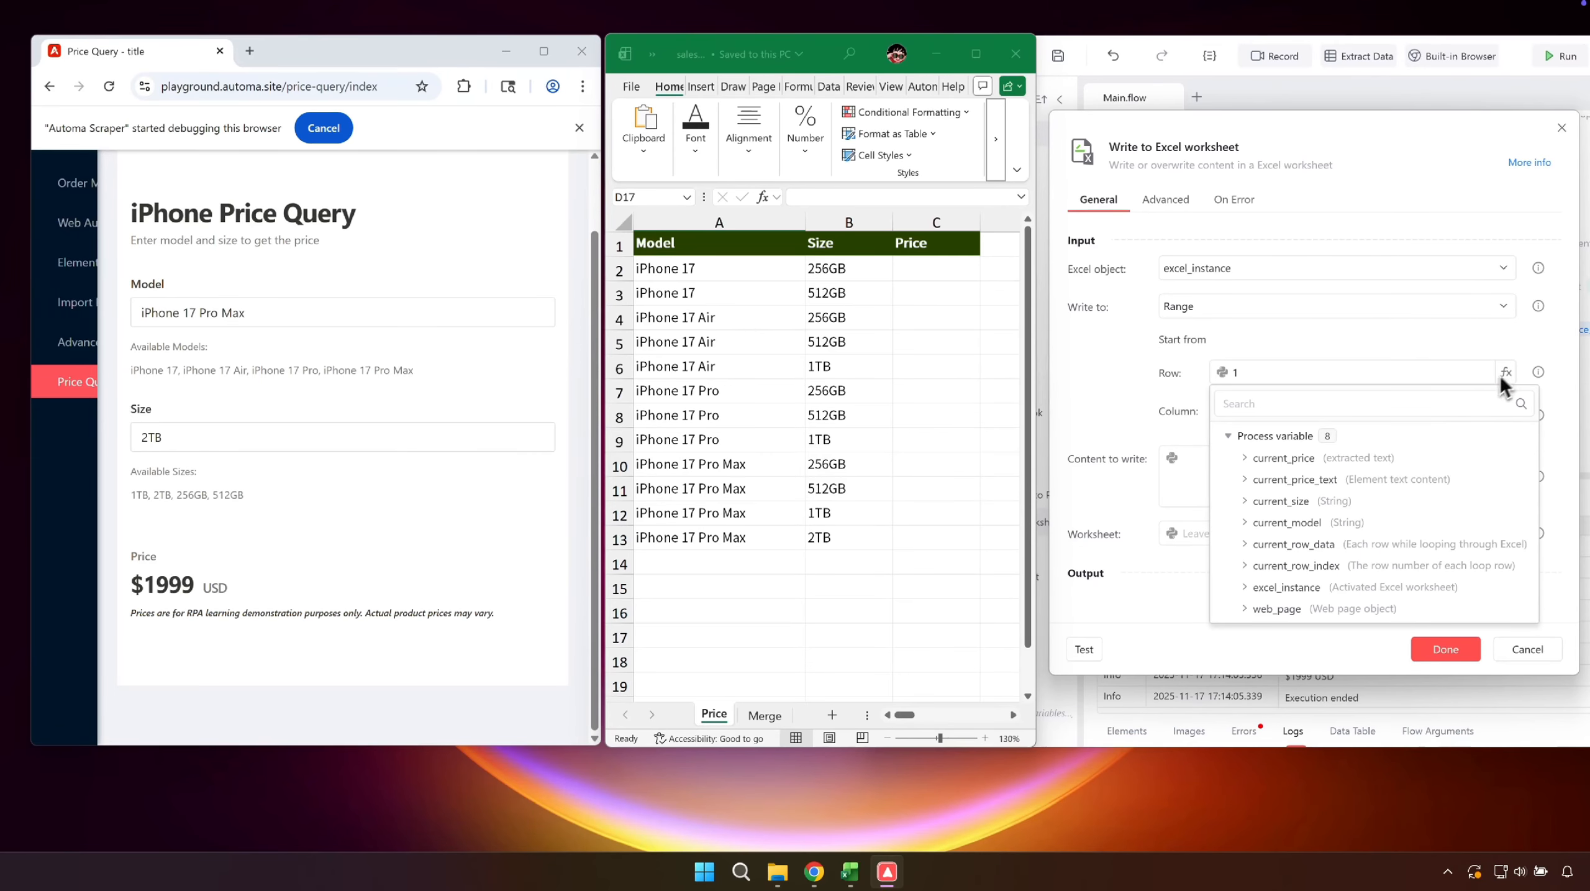
pyautogui.click(1360, 564)
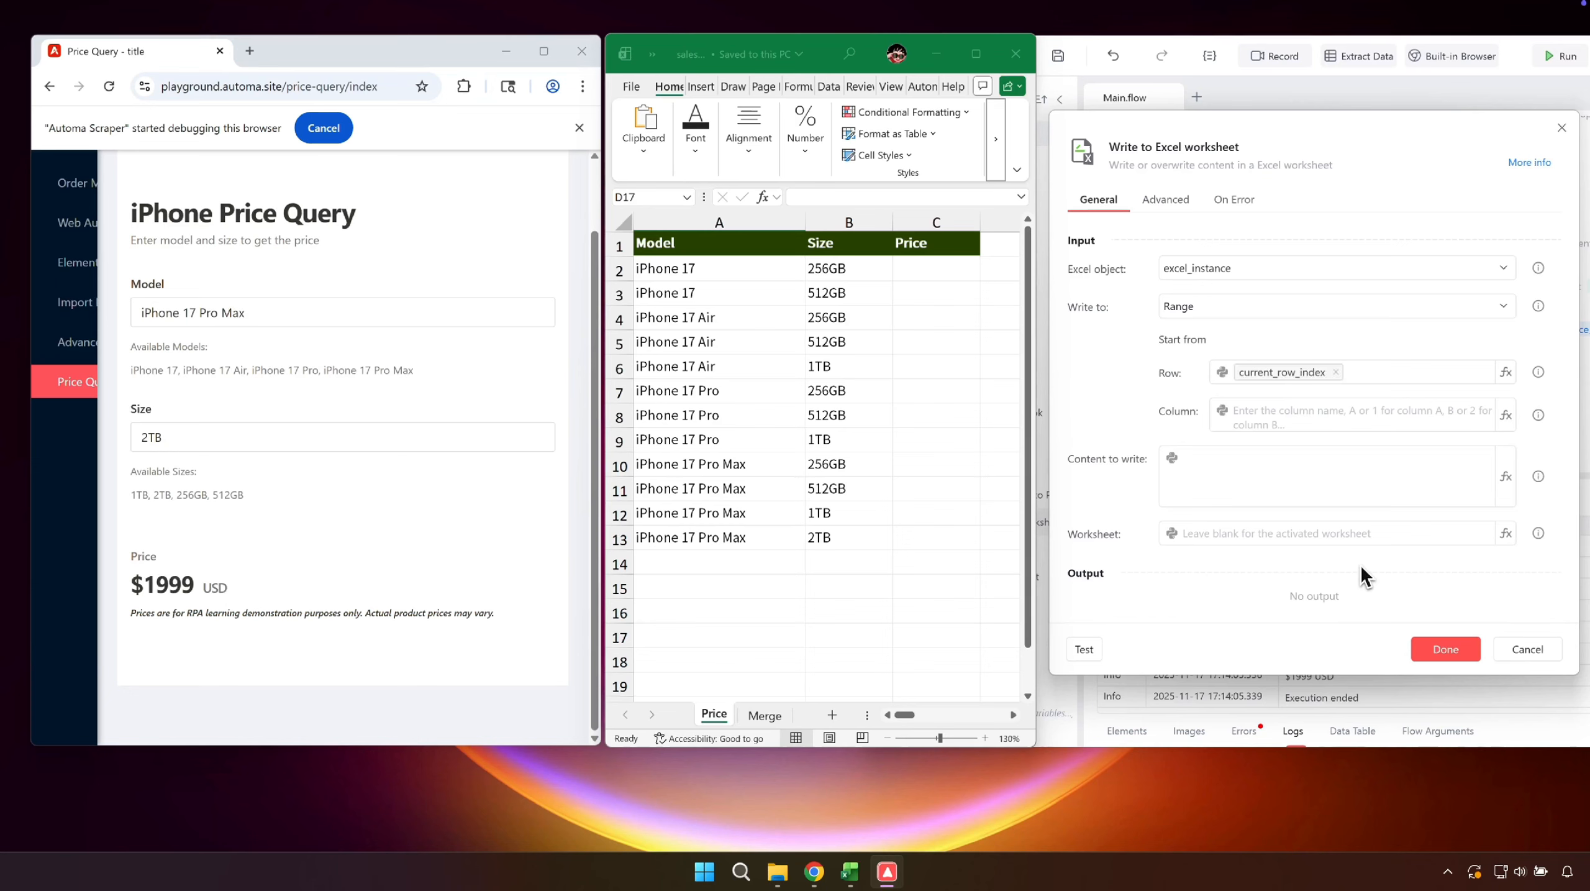
pyautogui.click(1329, 421)
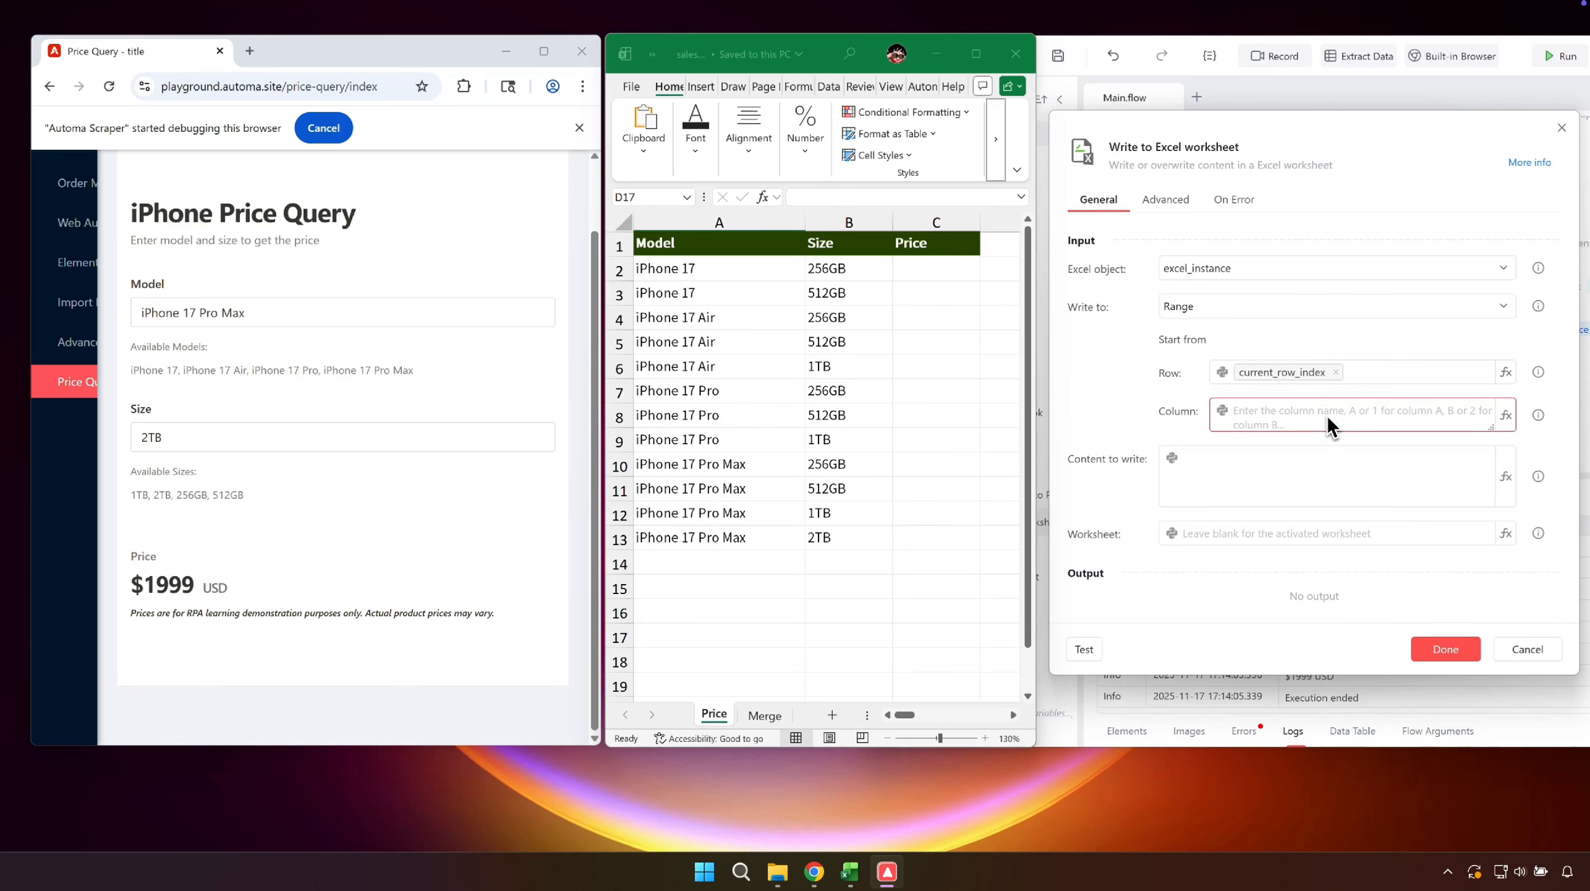
pyautogui.write('C')
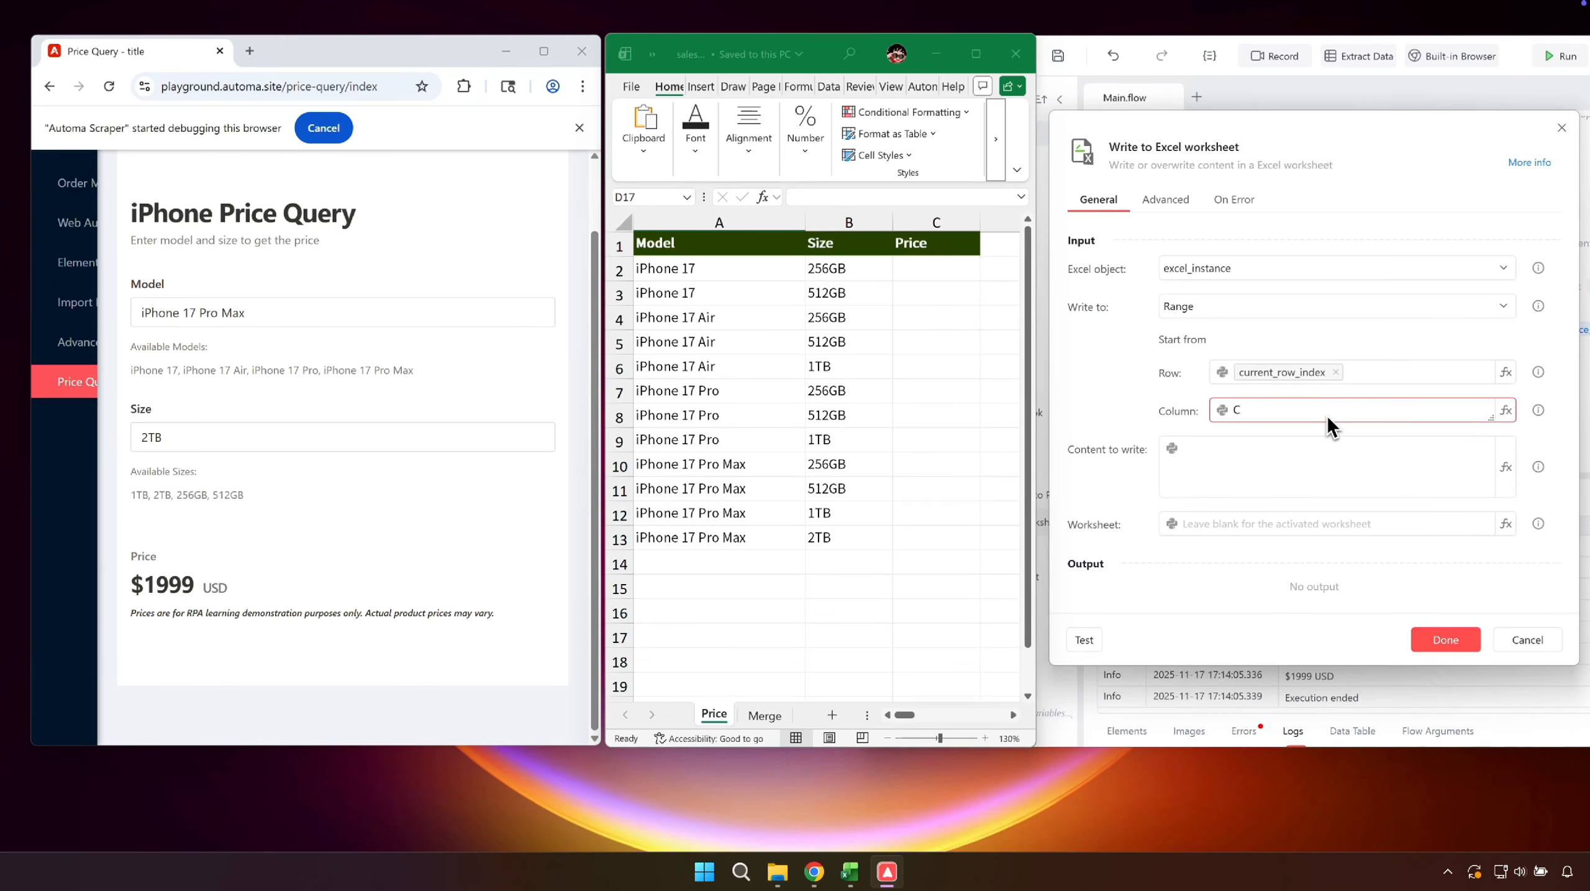
# - Set current_price as the content to write to the worksheet, and save and run the flow
pyautogui.click(1505, 468)
pyautogui.click(1334, 573)
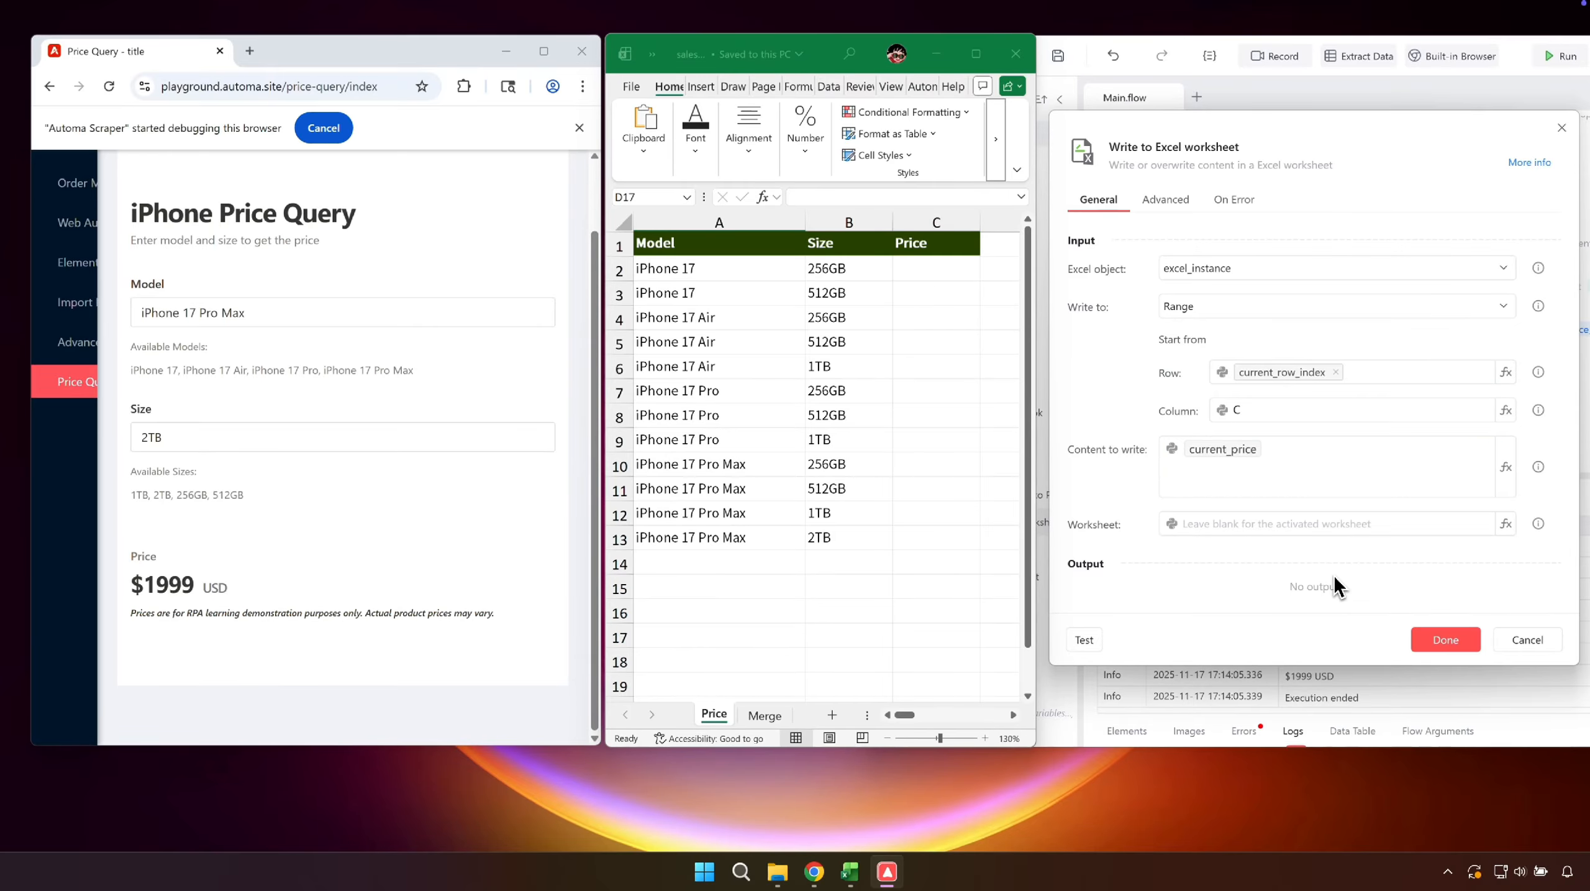
pyautogui.click(1436, 638)
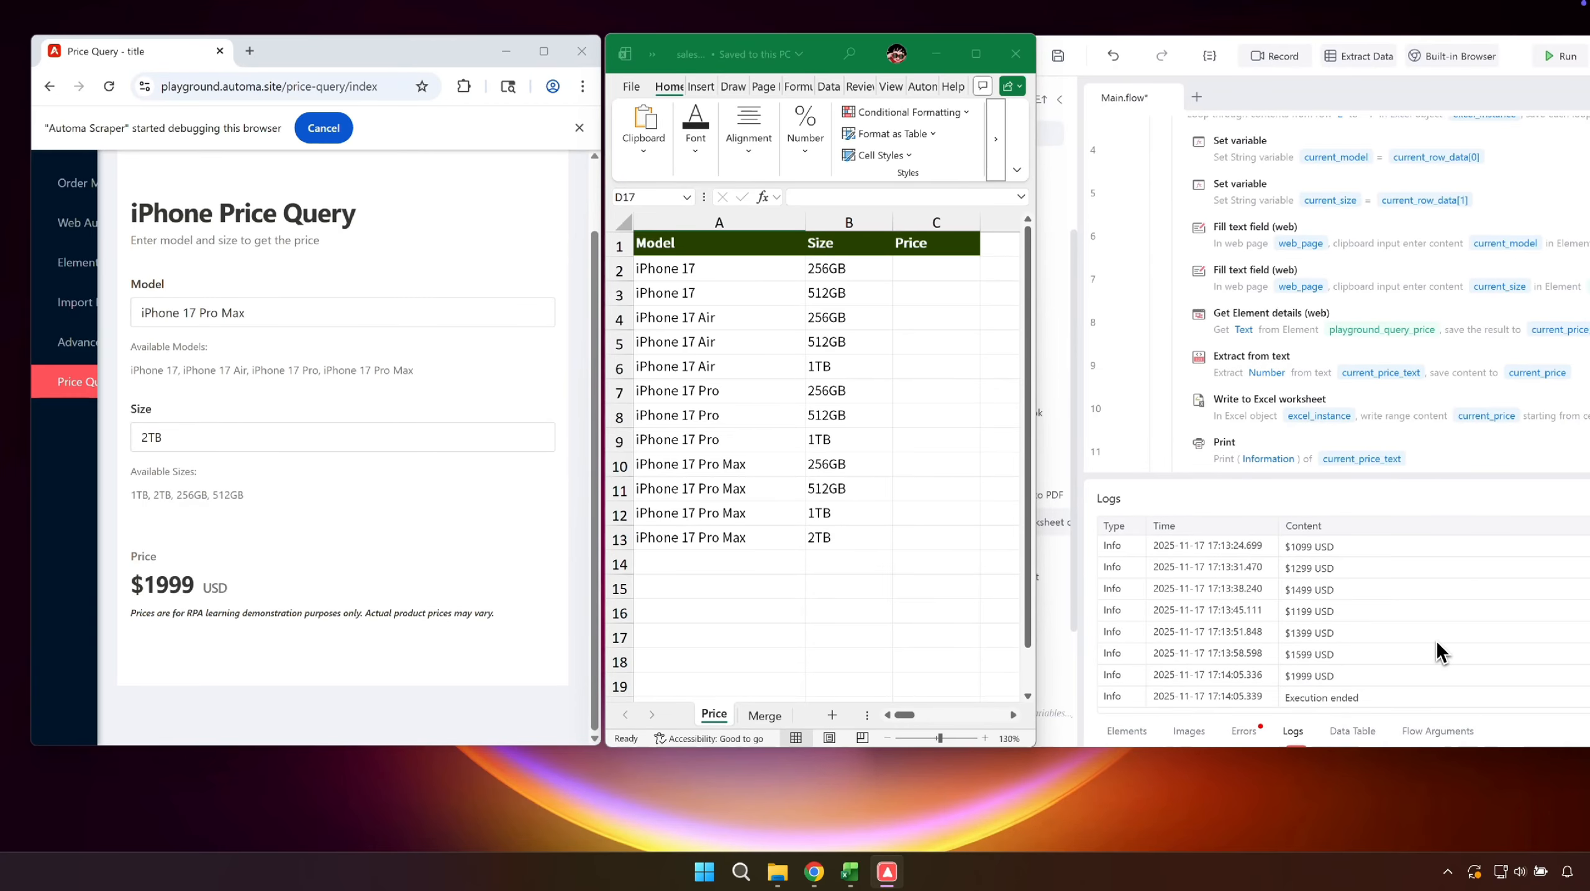
pyautogui.hotkey('ctrl', 's')
pyautogui.click(1556, 59)
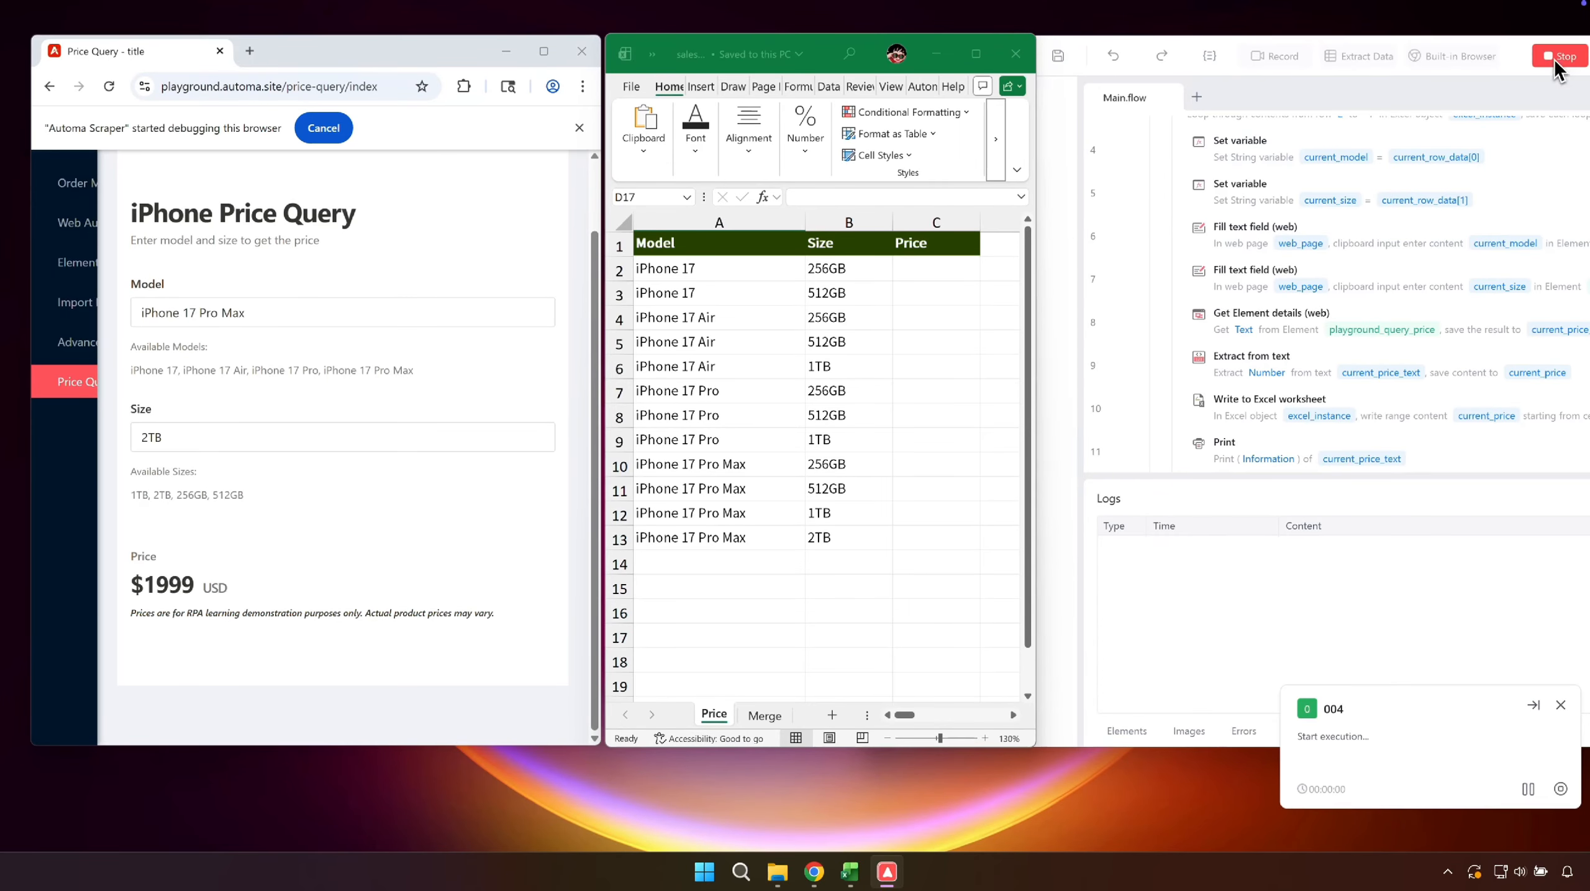